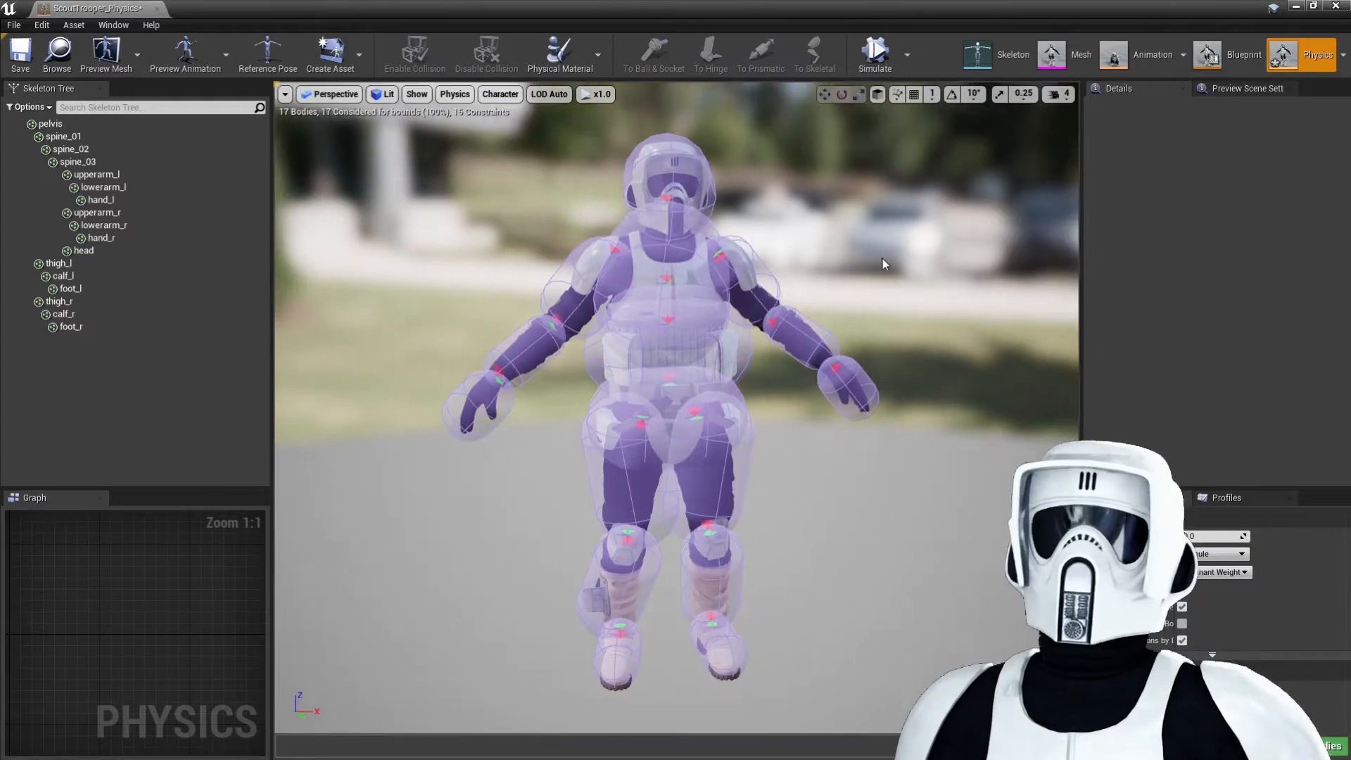
Step: Dock the Tools panel next to the Graph panel so all body creation settings are accessible
double_click(901, 6)
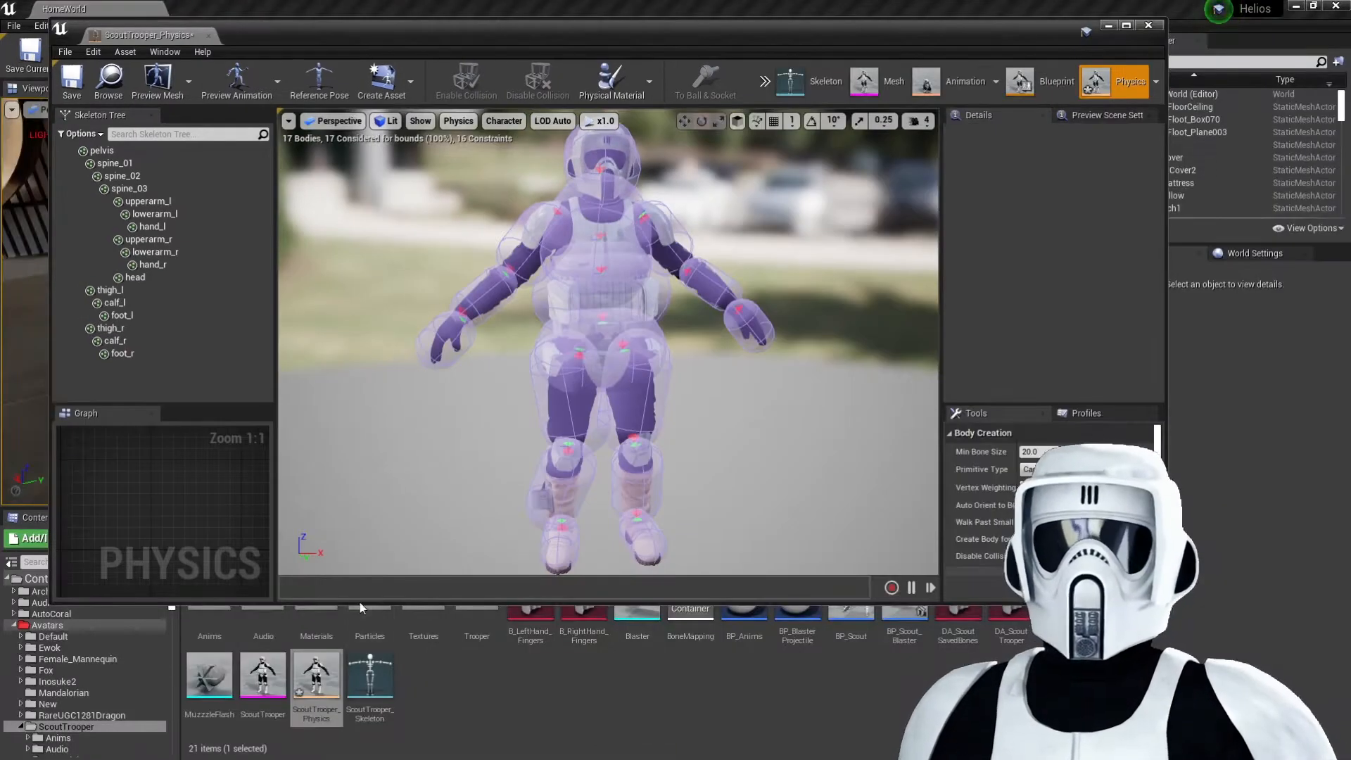
double_click(768, 24)
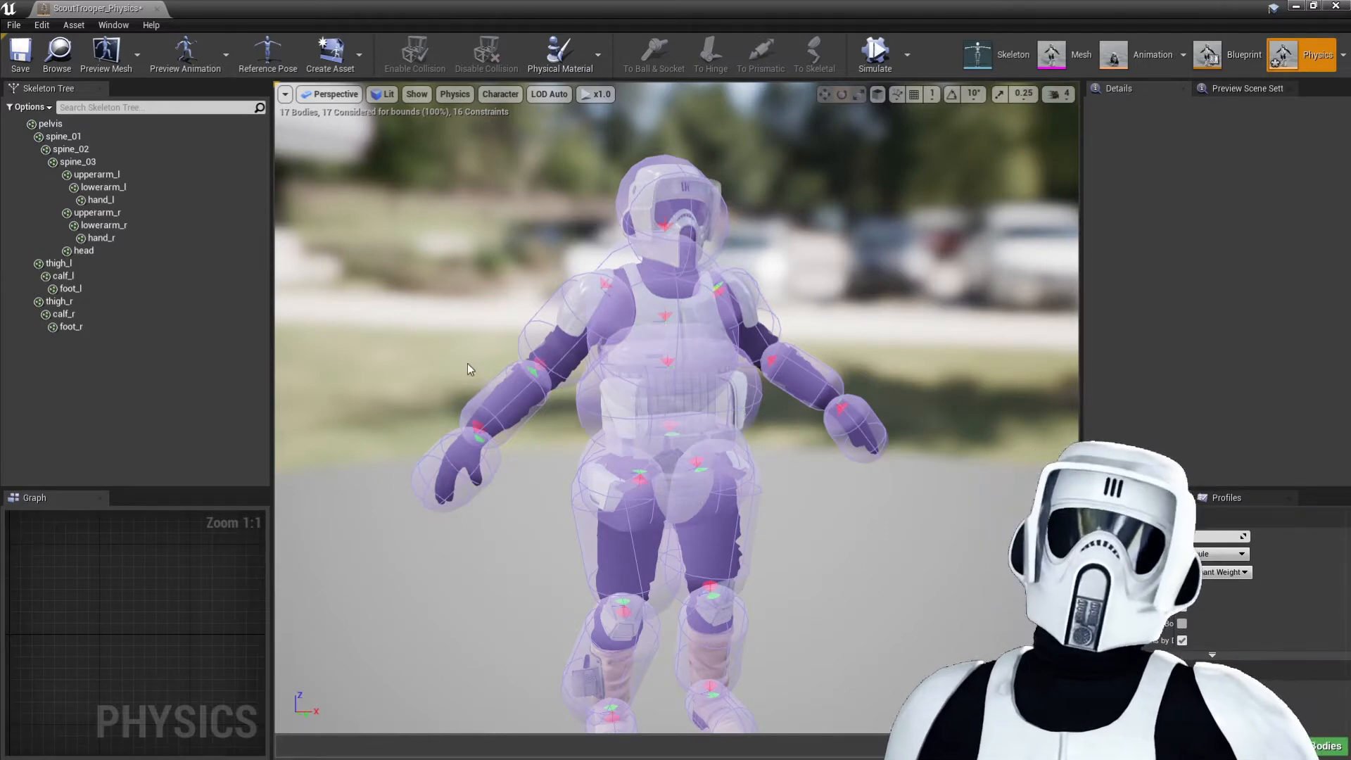
right_drag(463, 358, 550, 339)
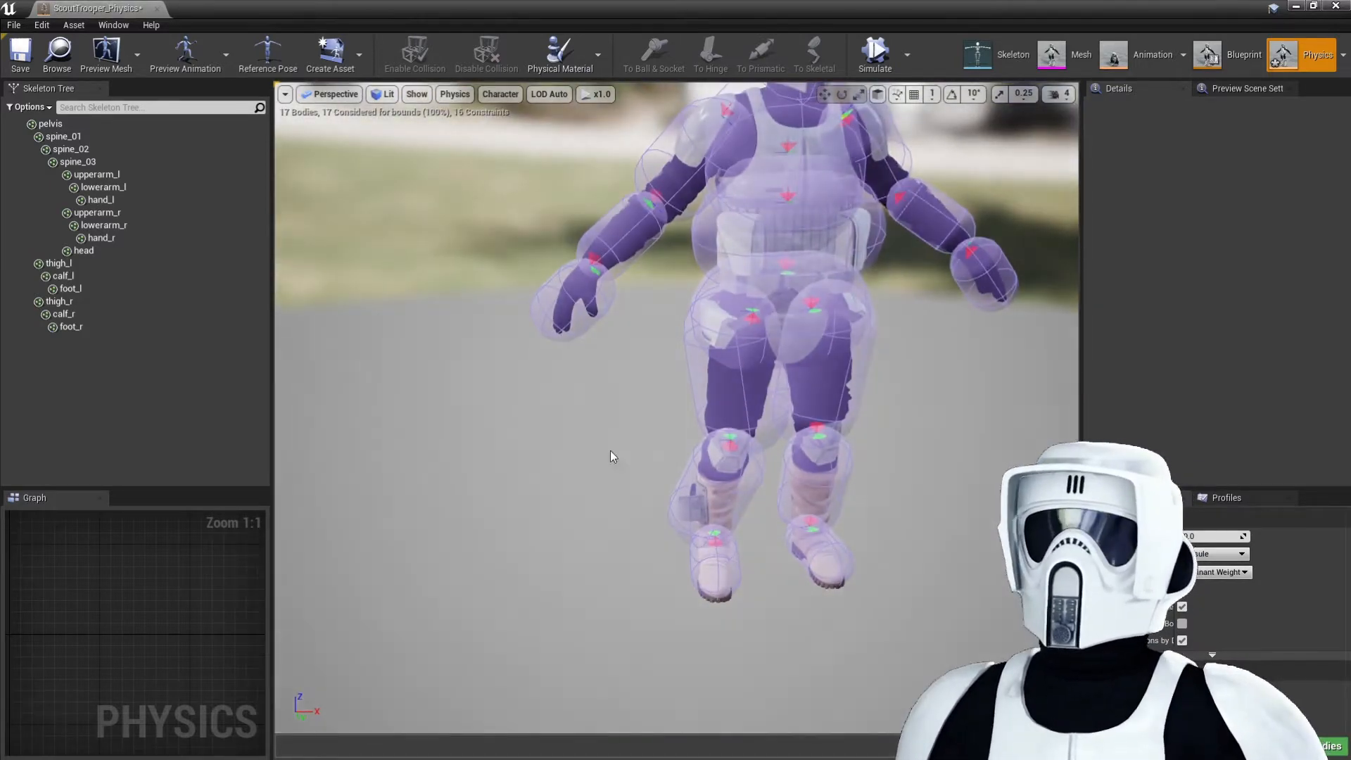
right_drag(610, 450, 609, 328)
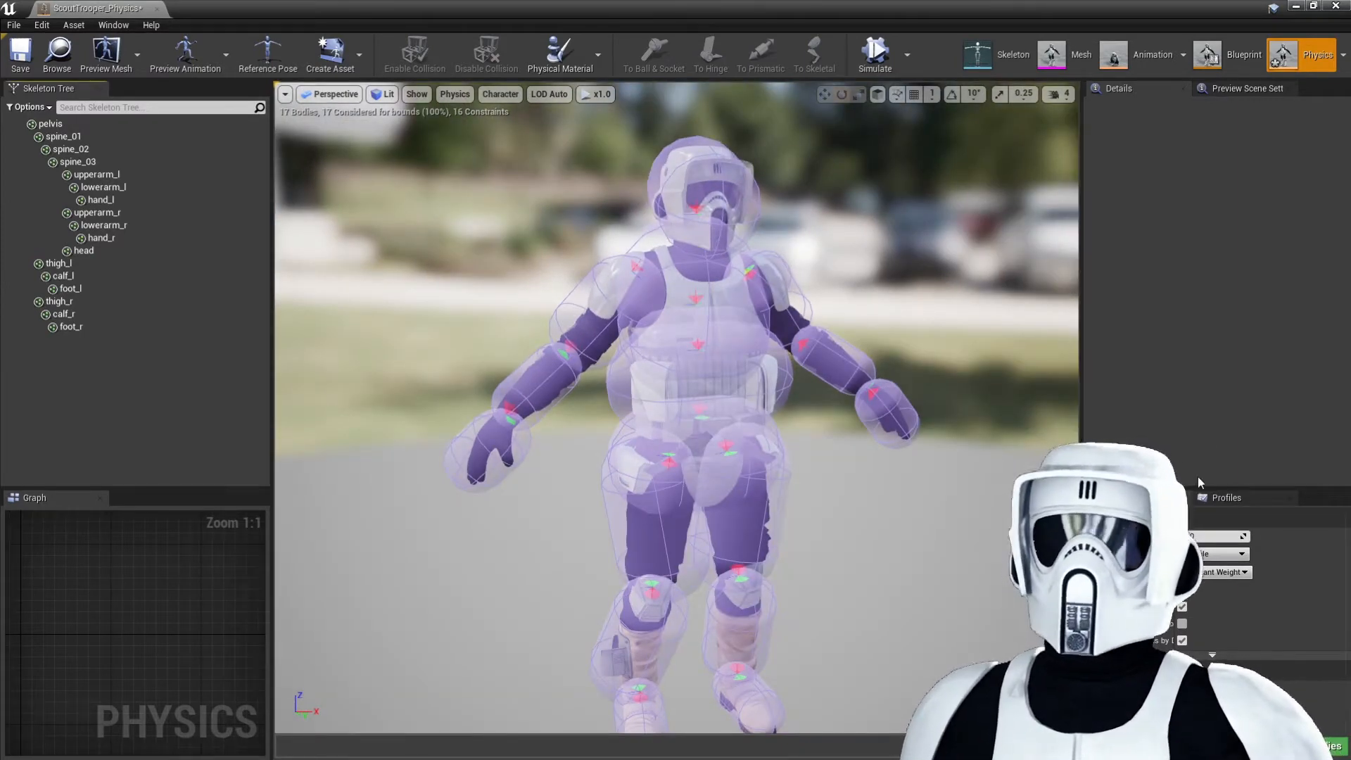
drag(1189, 497, 152, 496)
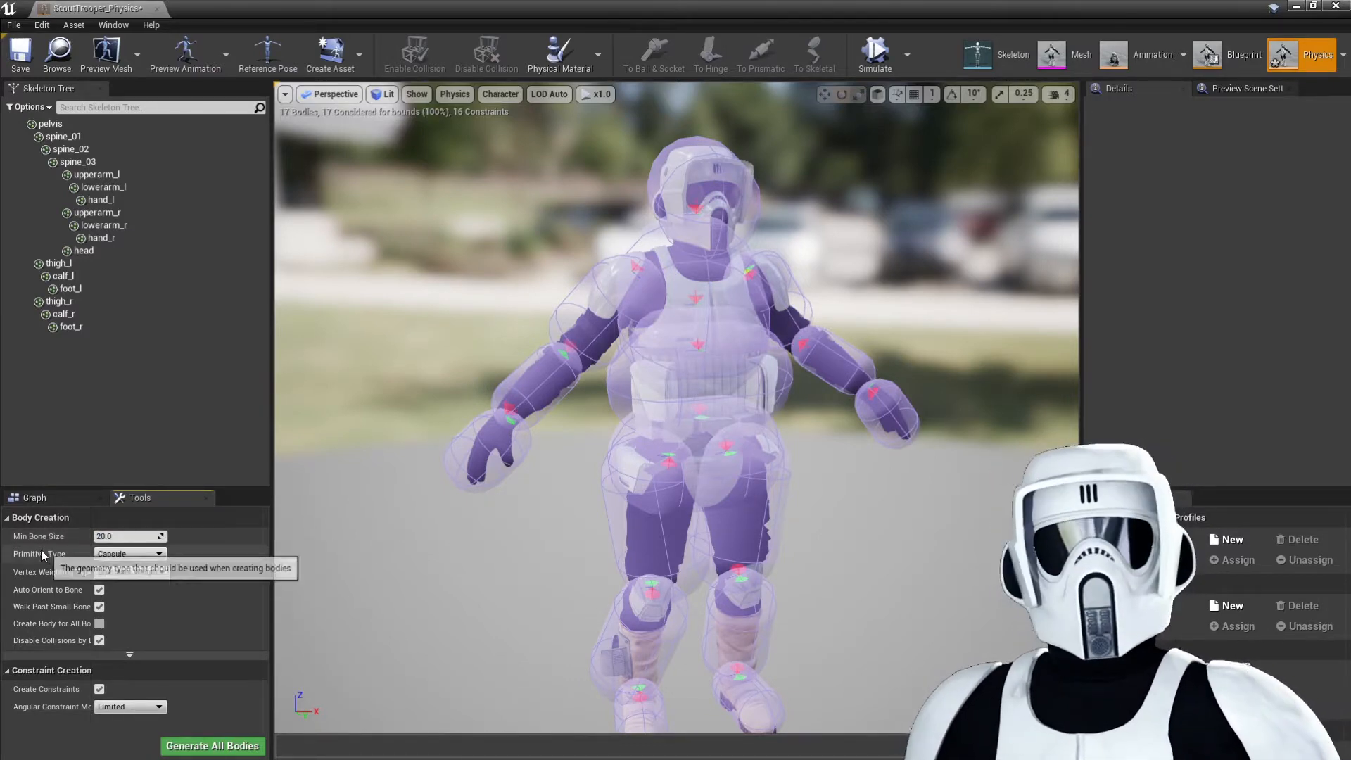
Step: Set the minimum bone size to 10 and generate all bodies for the character
text(10)
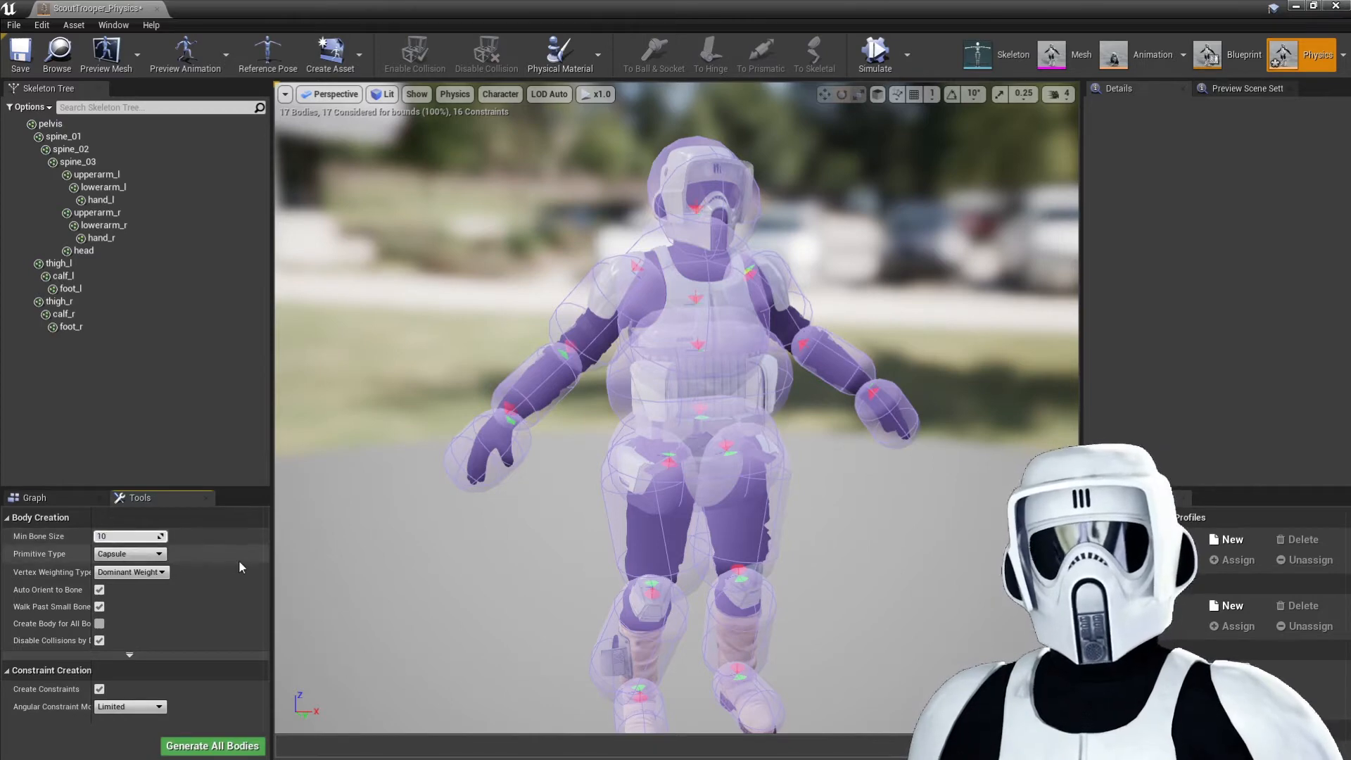
click(229, 738)
click(189, 742)
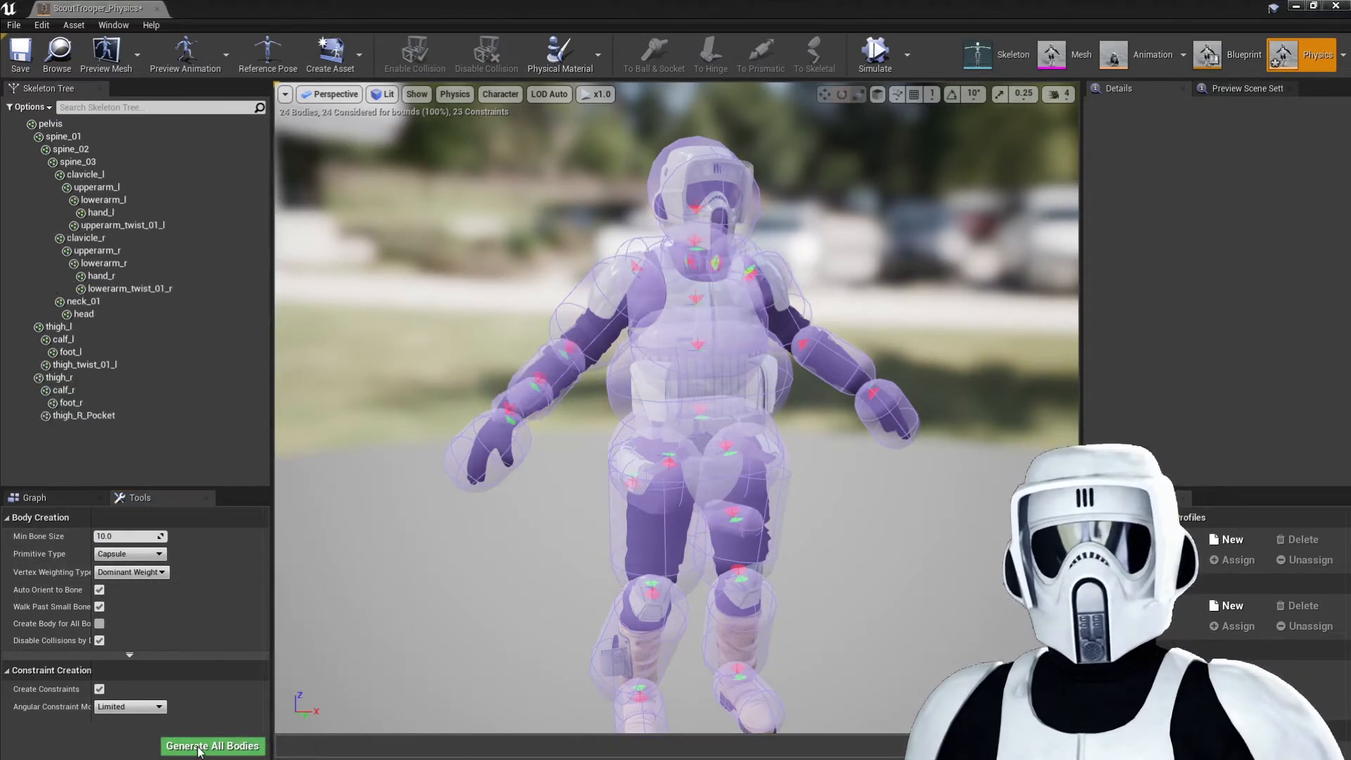
Step: Set the minimum bone size to 20 and regenerate all bodies
click(126, 536)
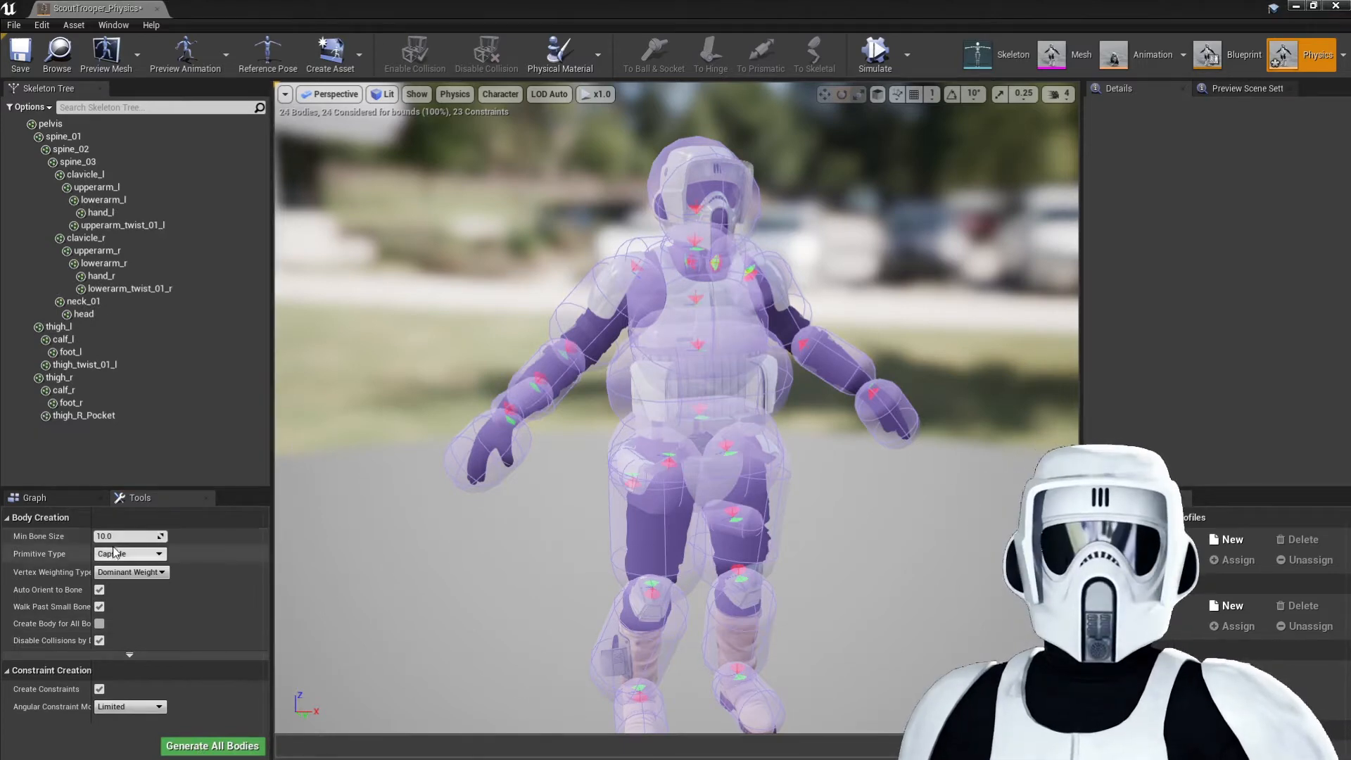
text(20)
click(222, 740)
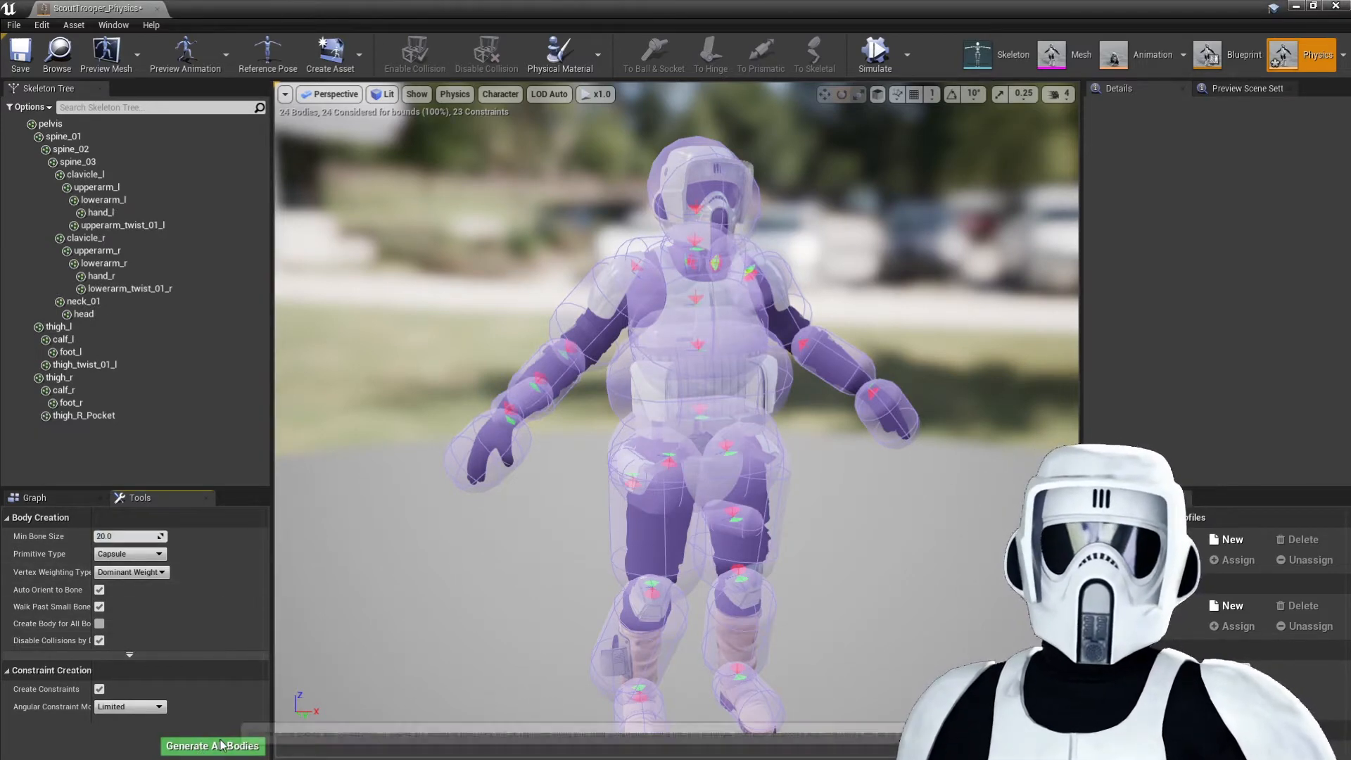
click(211, 744)
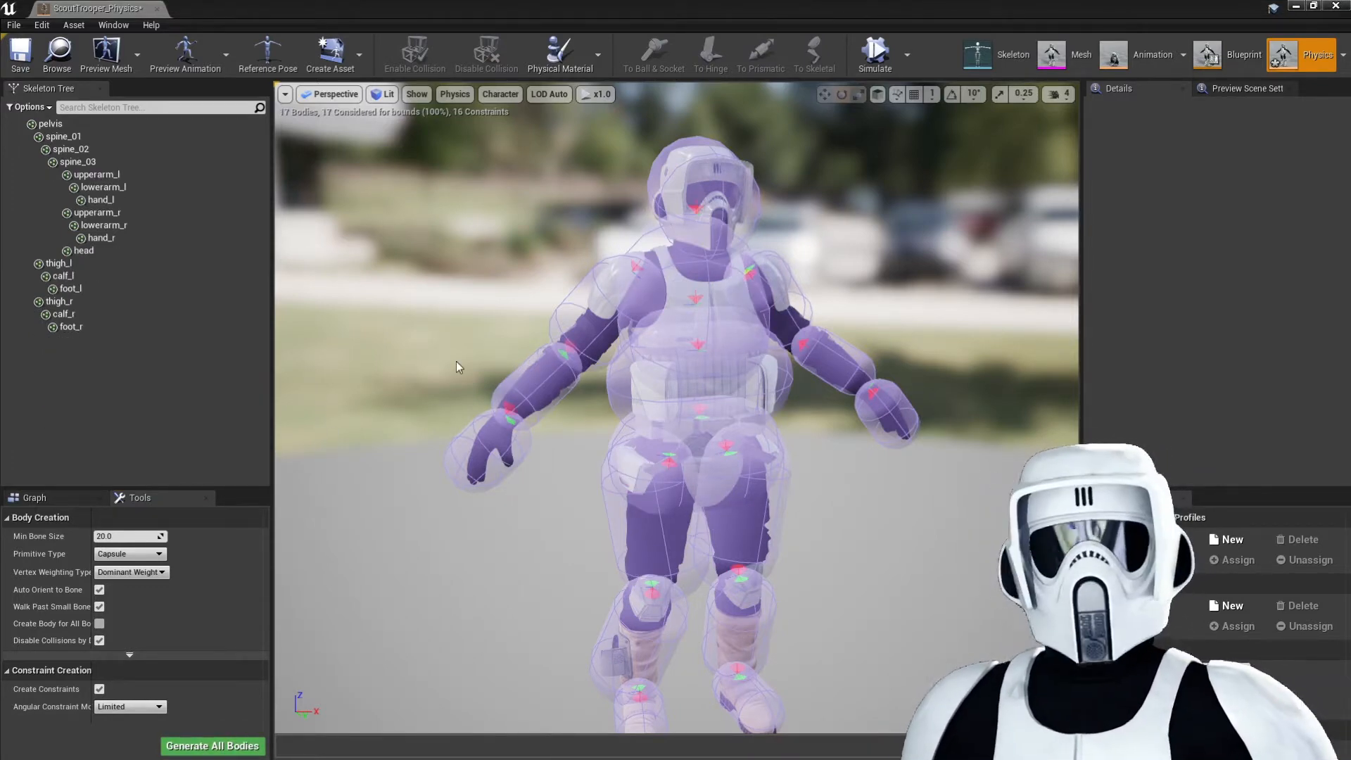
Step: Examine the generated hand_r and right arm bodies, and the shape types that can be added to the head body
click(493, 466)
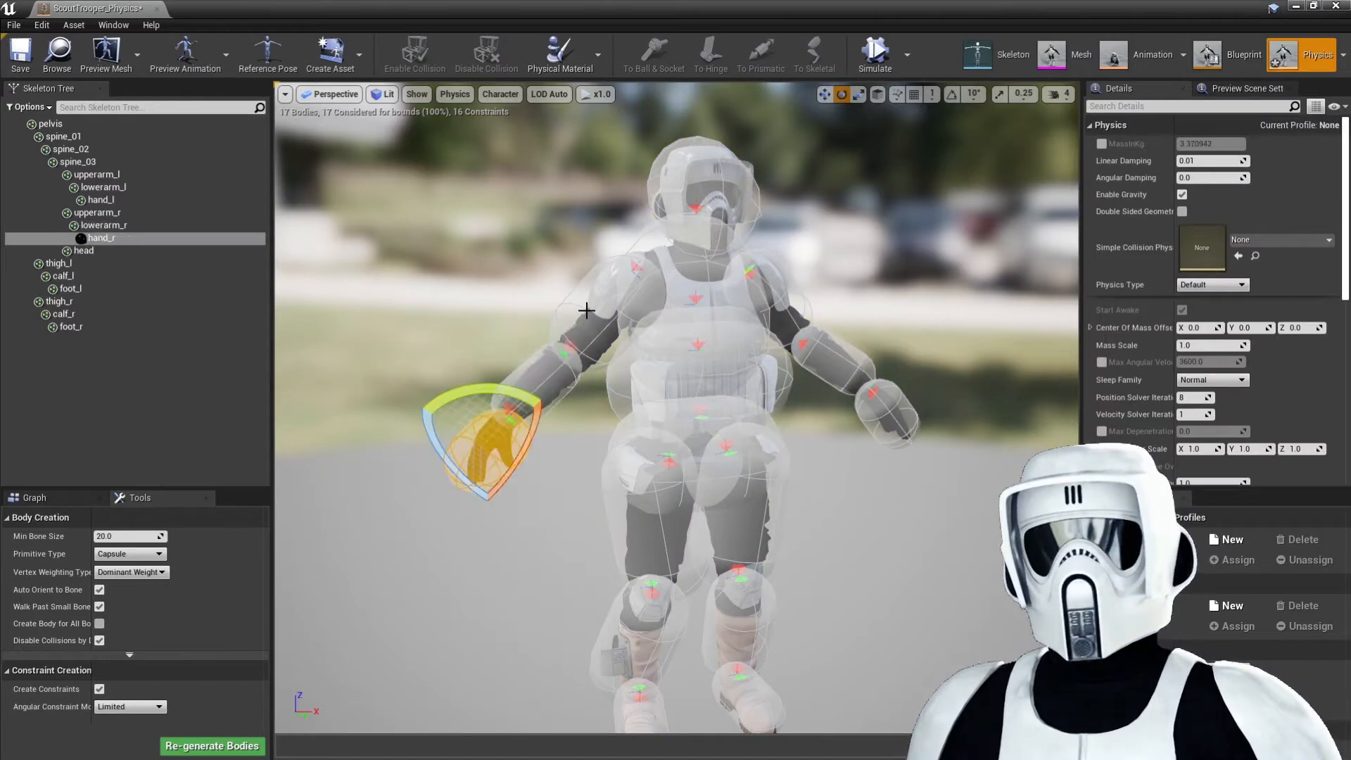
click(702, 226)
click(589, 331)
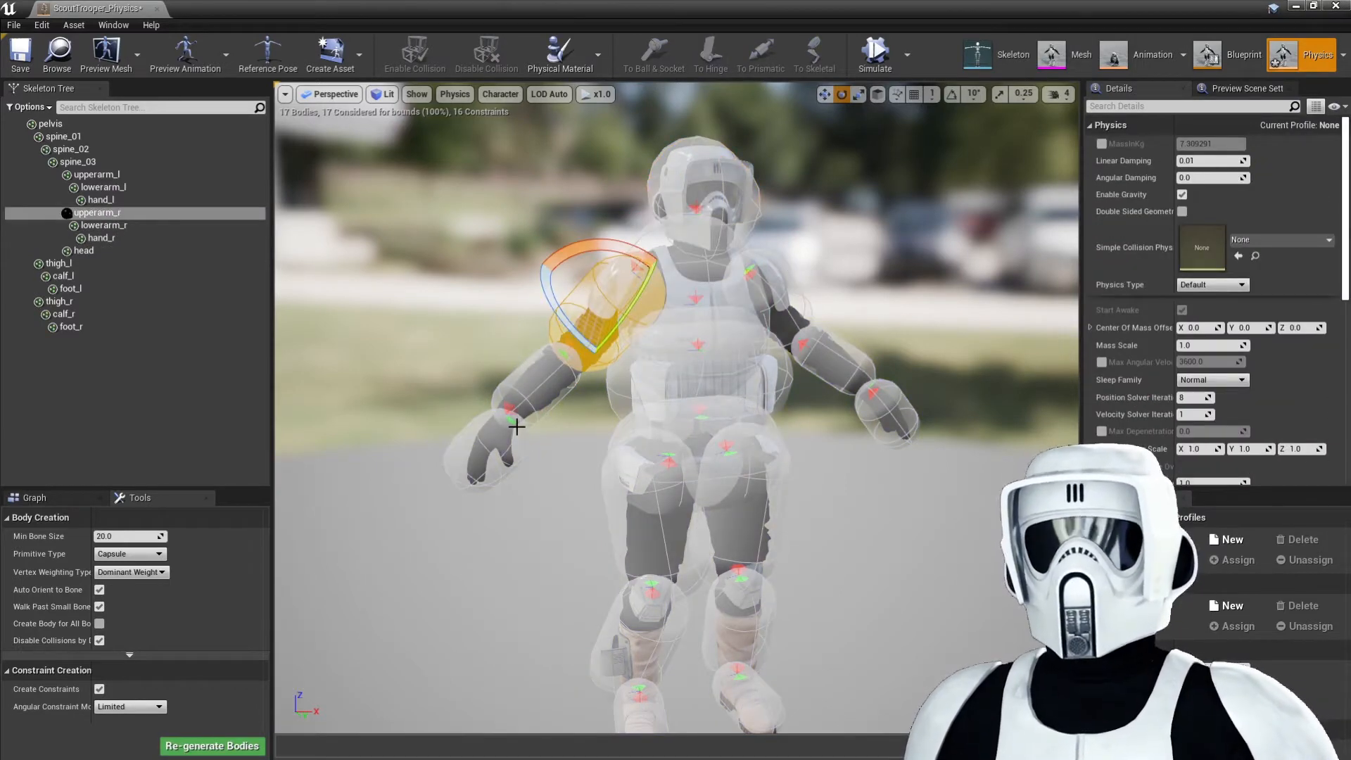
click(542, 384)
click(598, 239)
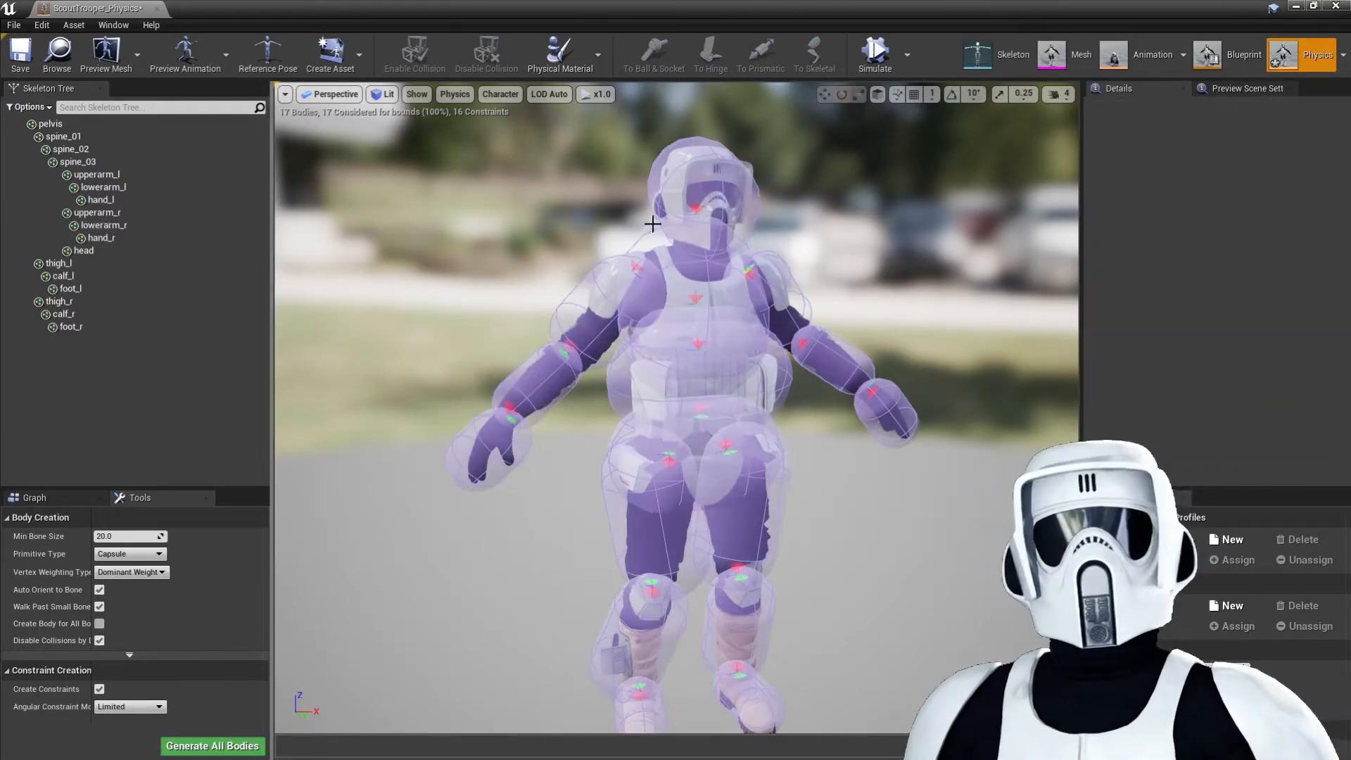
right_click(83, 251)
mouse_move(176, 286)
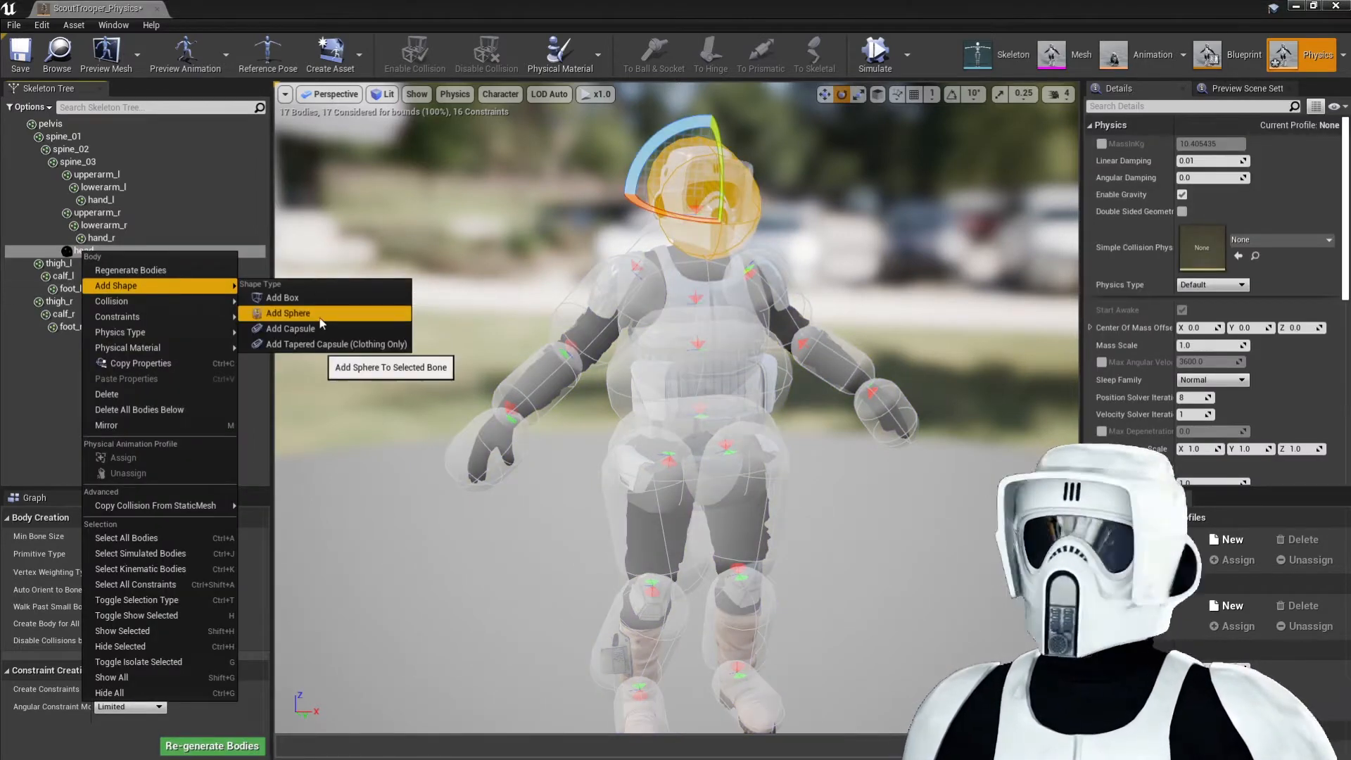
click(851, 218)
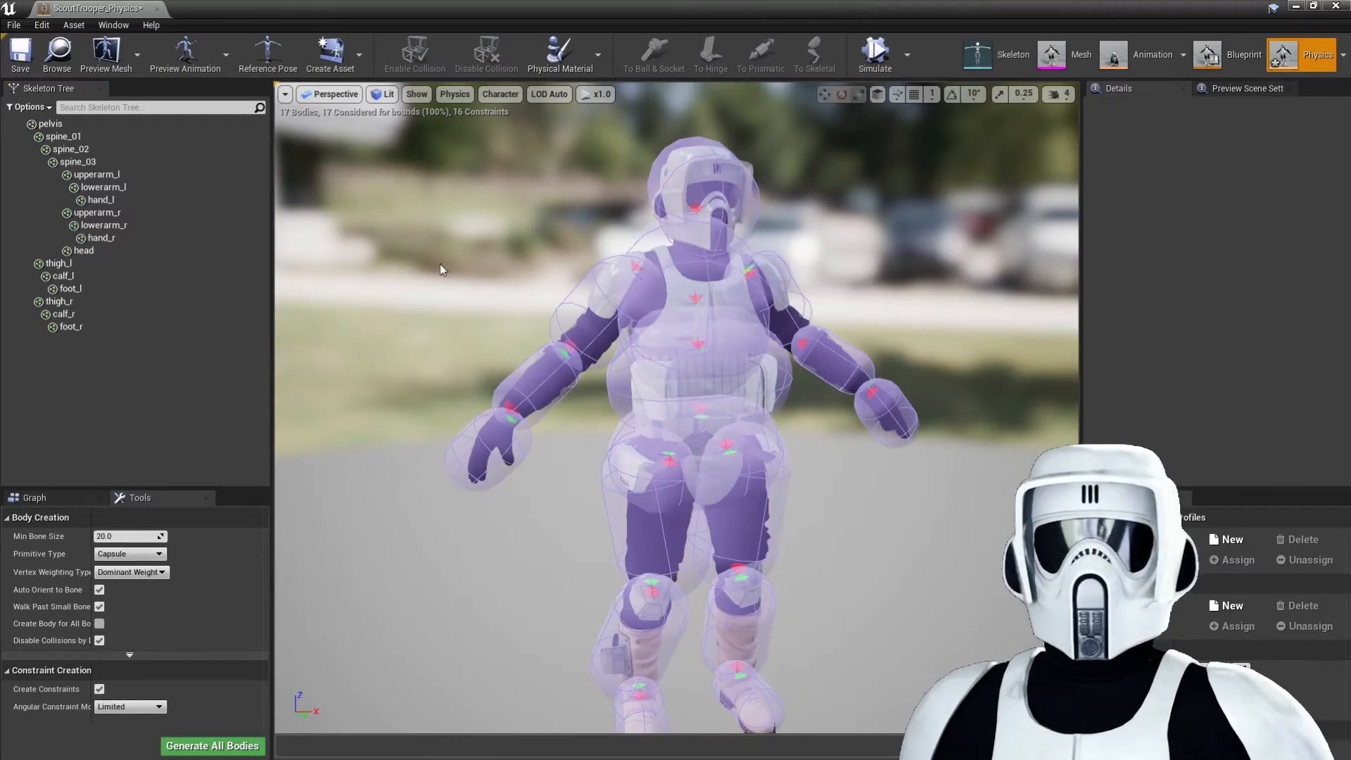
Step: Add a box shape to the head body and delete its original capsule shape
click(737, 215)
key(f)
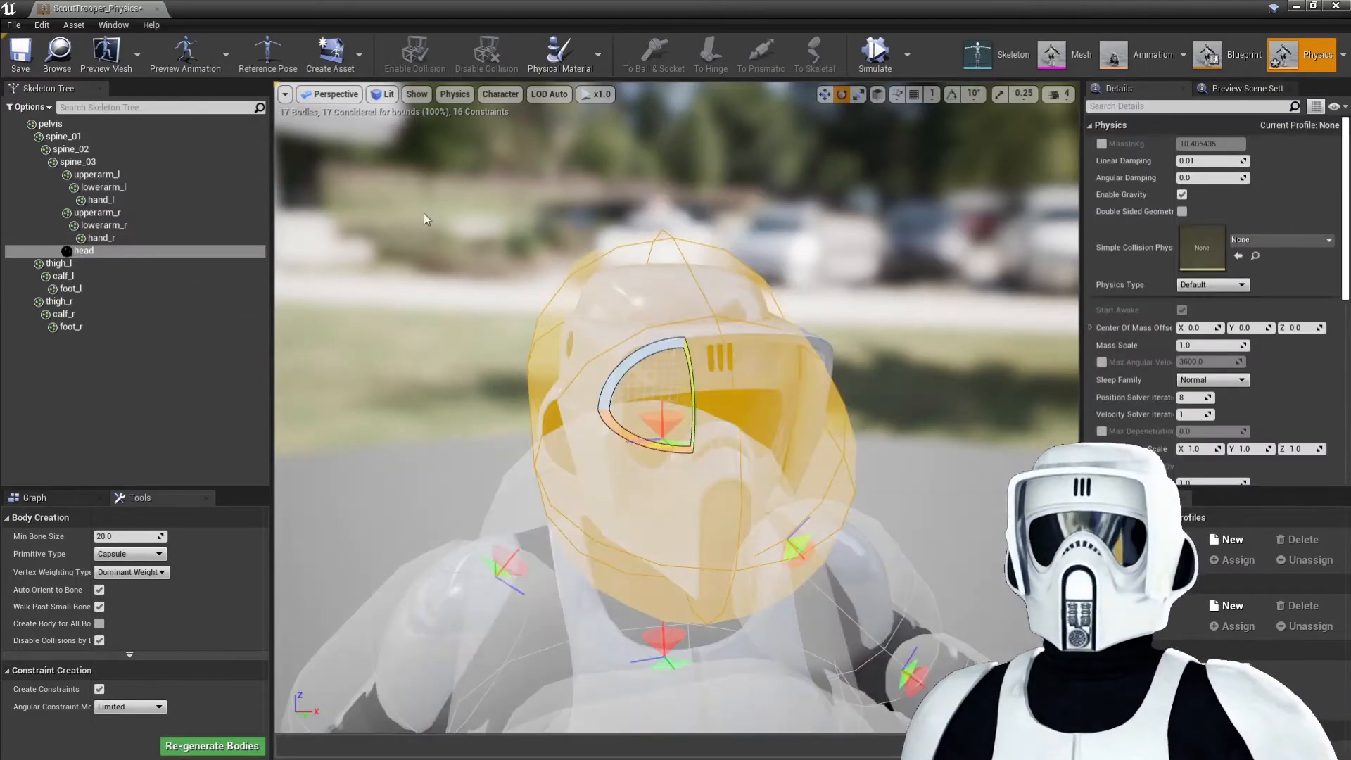
alt+drag(425, 218, 380, 190)
drag(605, 260, 808, 361)
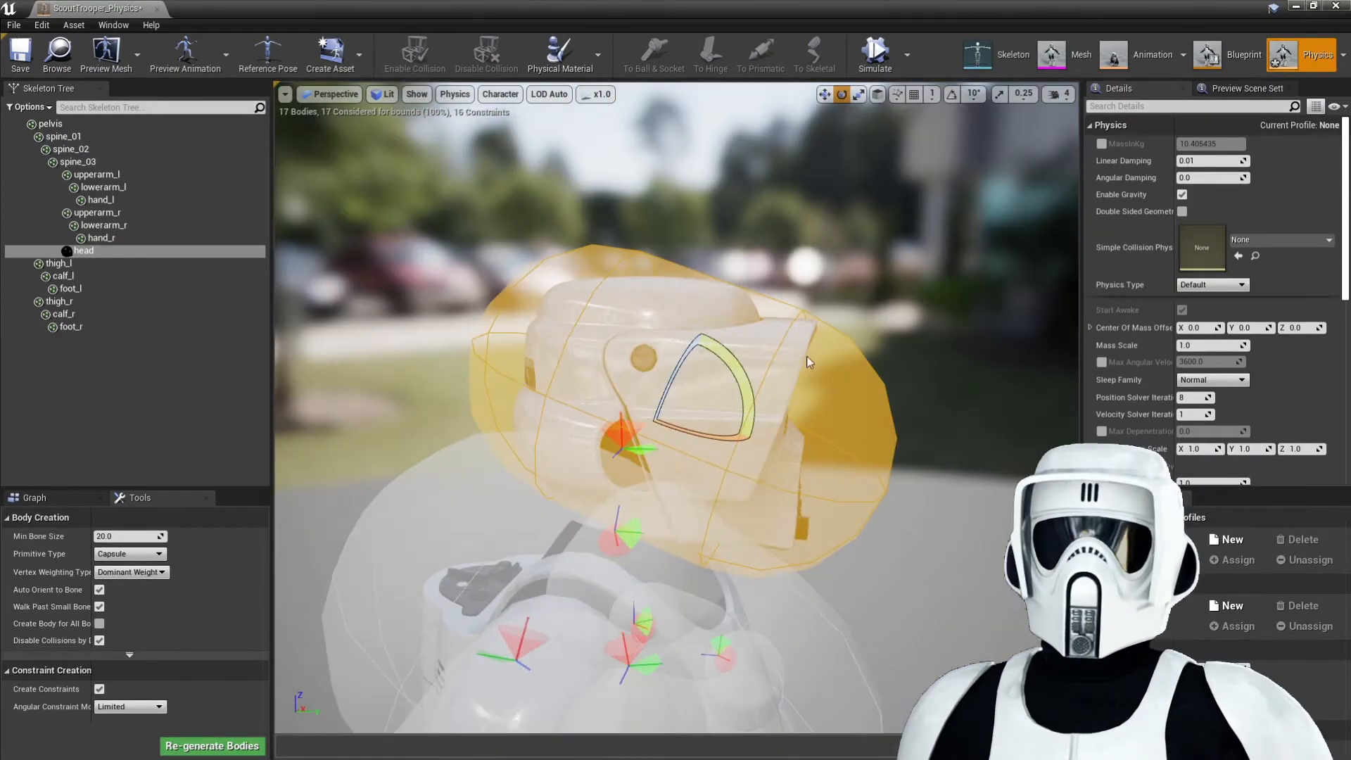
right_click(93, 255)
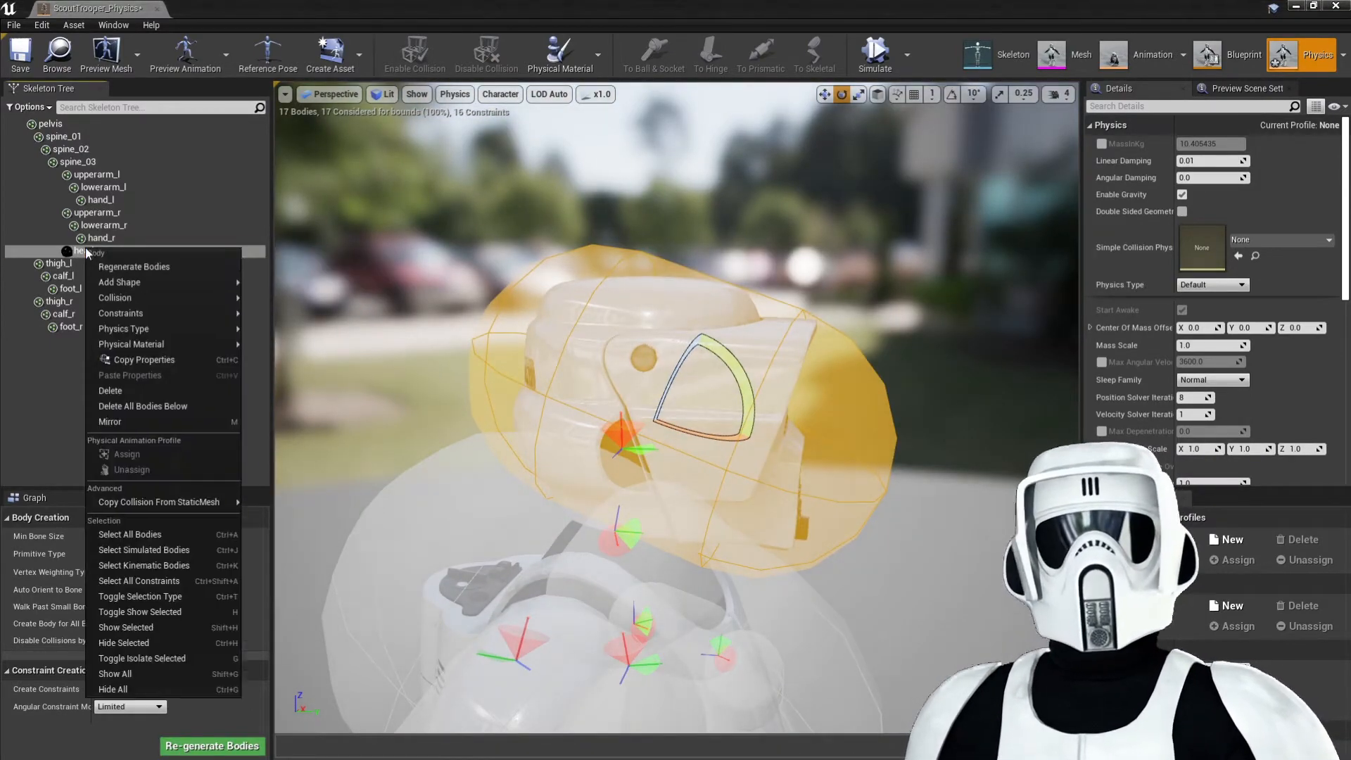
mouse_move(162, 283)
click(314, 294)
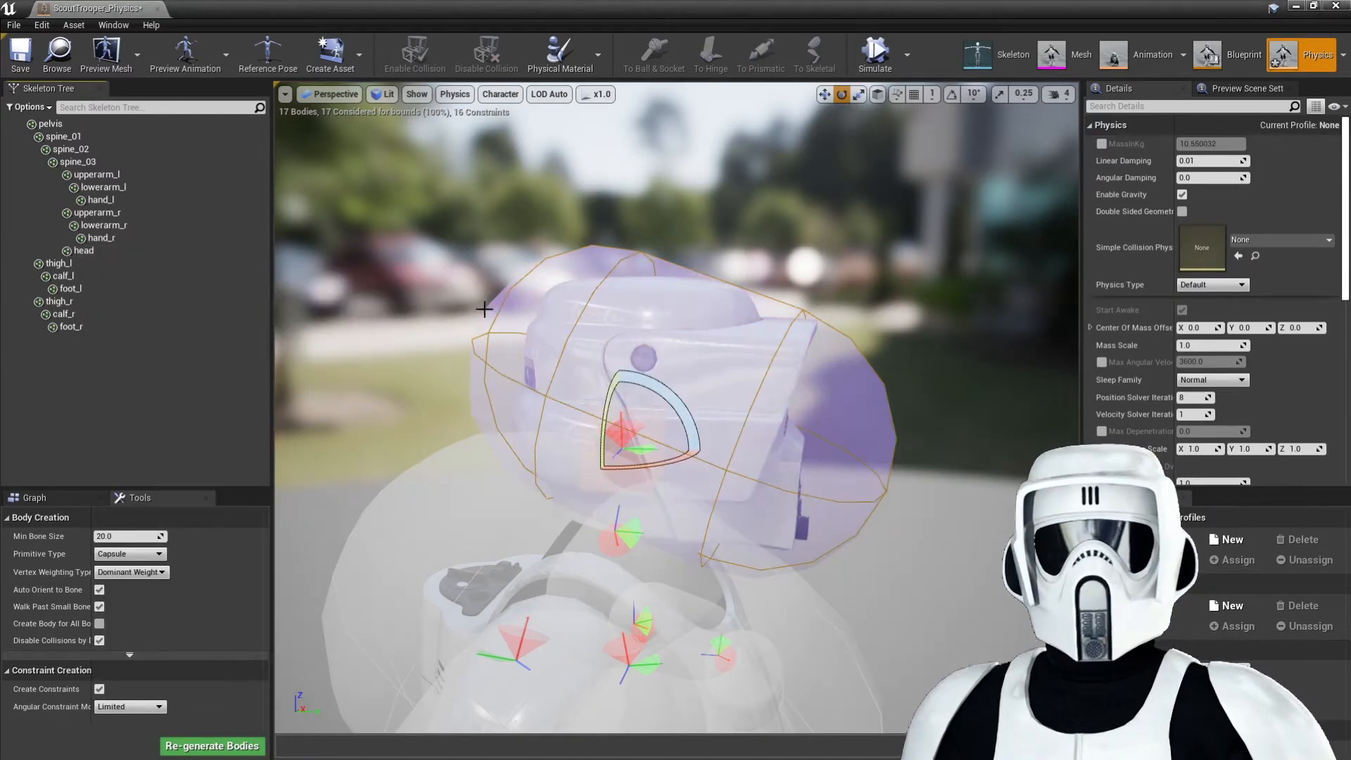
click(875, 458)
key(Delete)
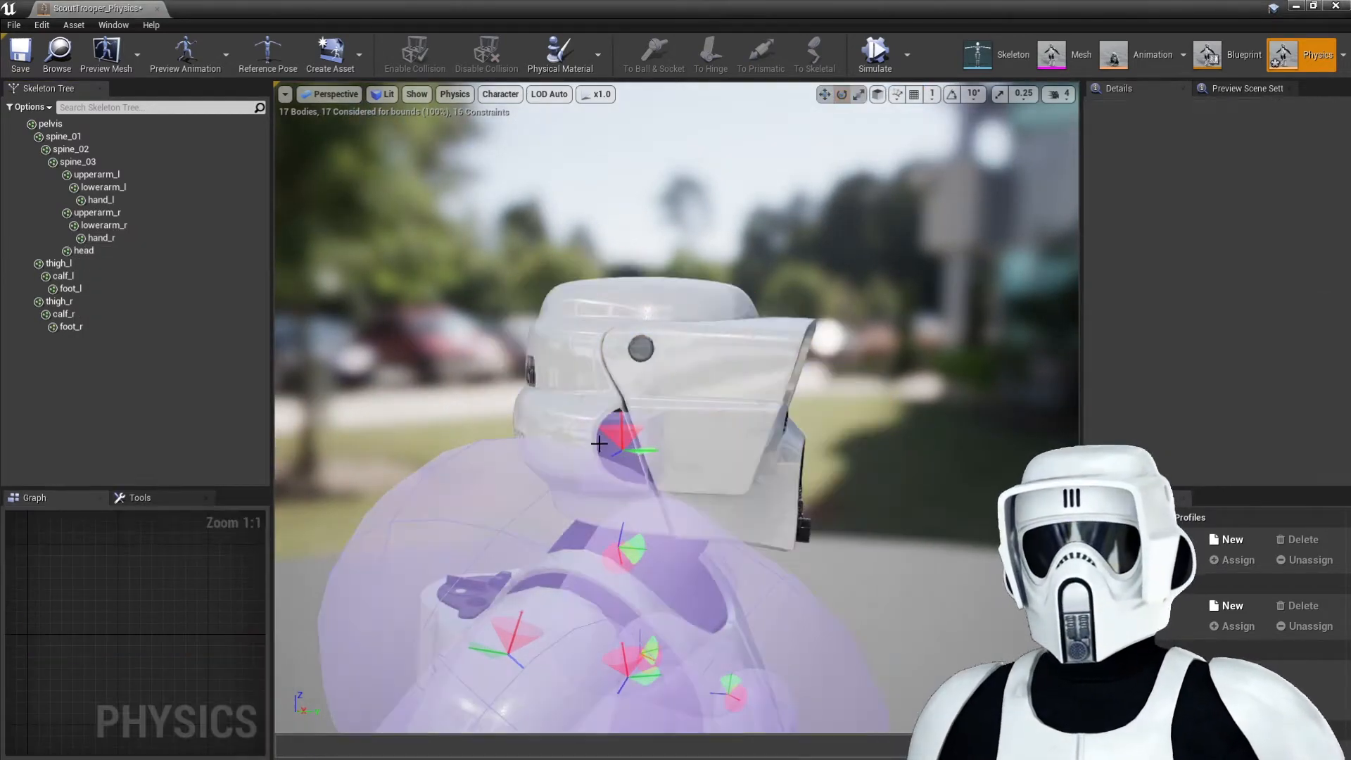
Step: Select the new box in the helmet and activate the Scale tool for it
click(610, 444)
key(r)
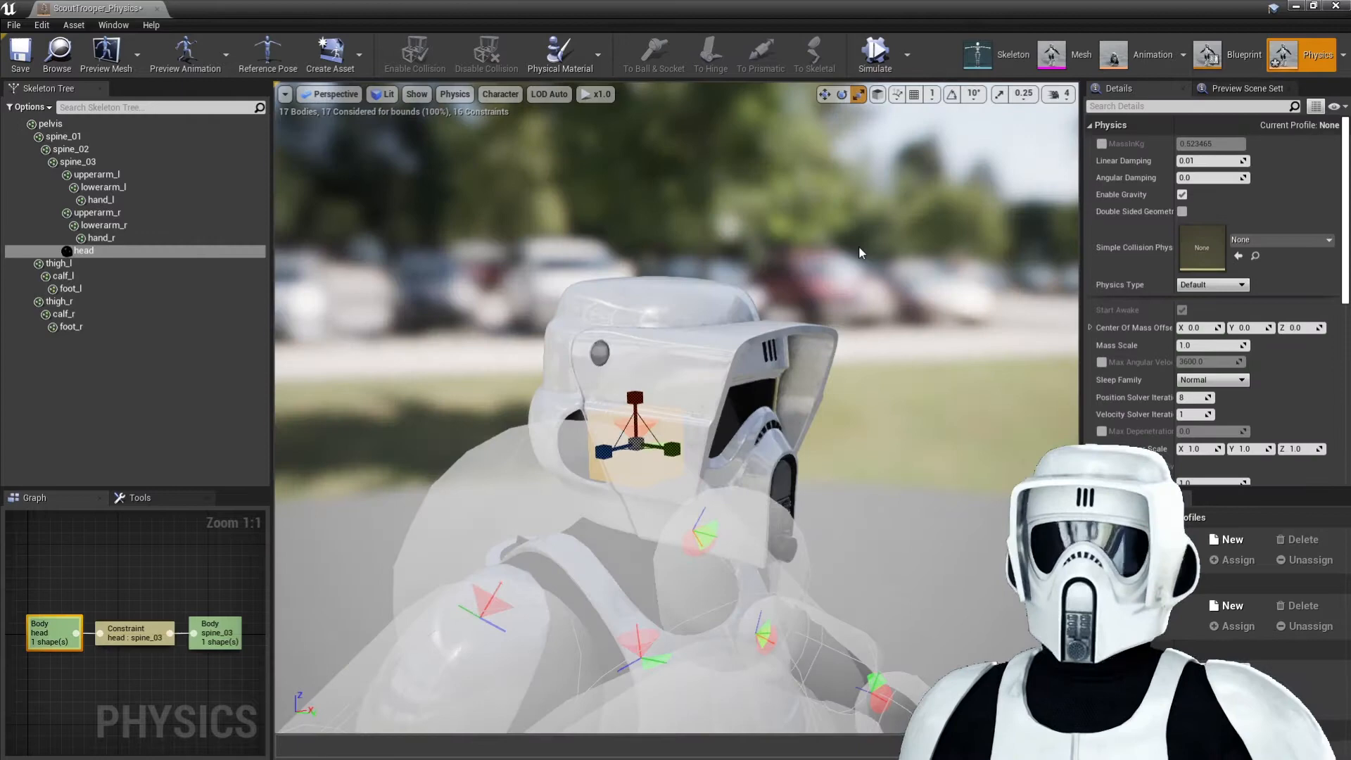
alt+drag(858, 247, 947, 265)
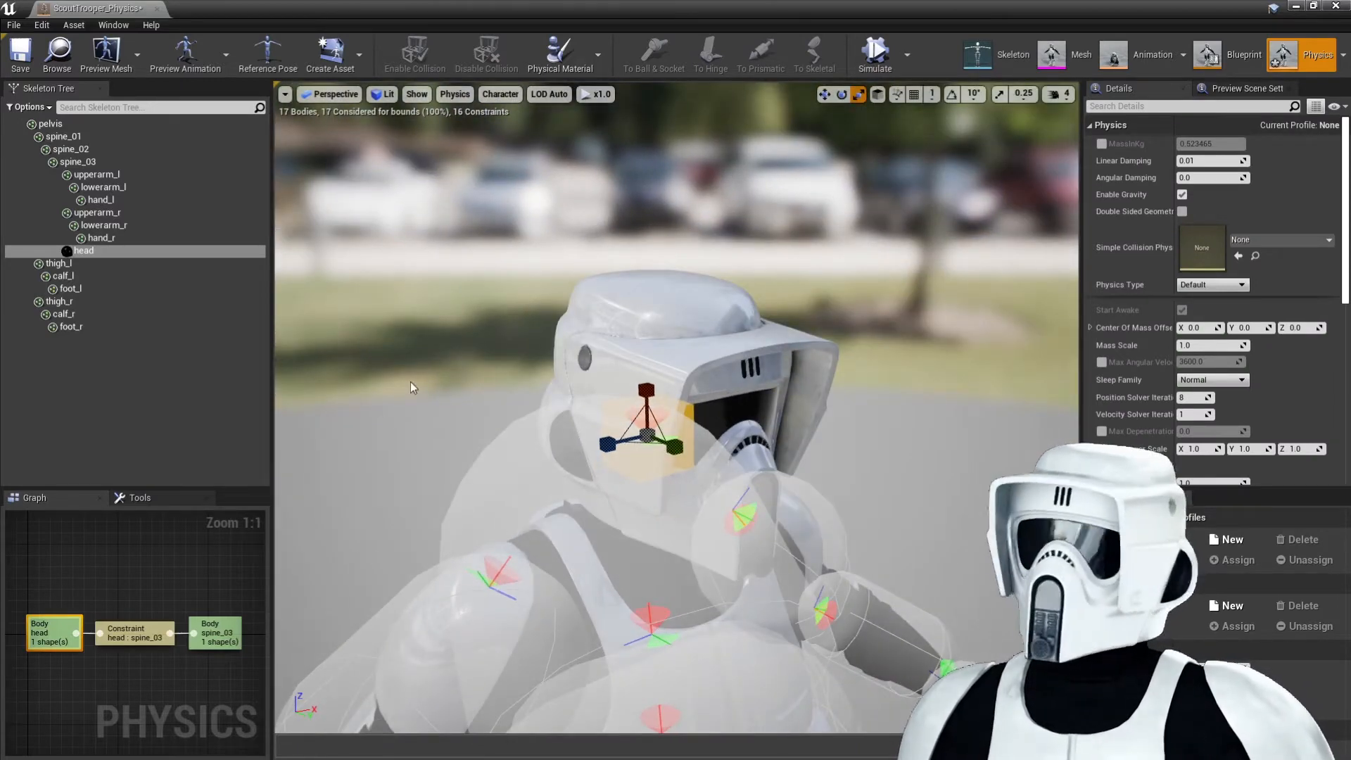
Step: Switch the head box's transform gizmo repeatedly between the move, rotate and scale modes
key(w)
key(e)
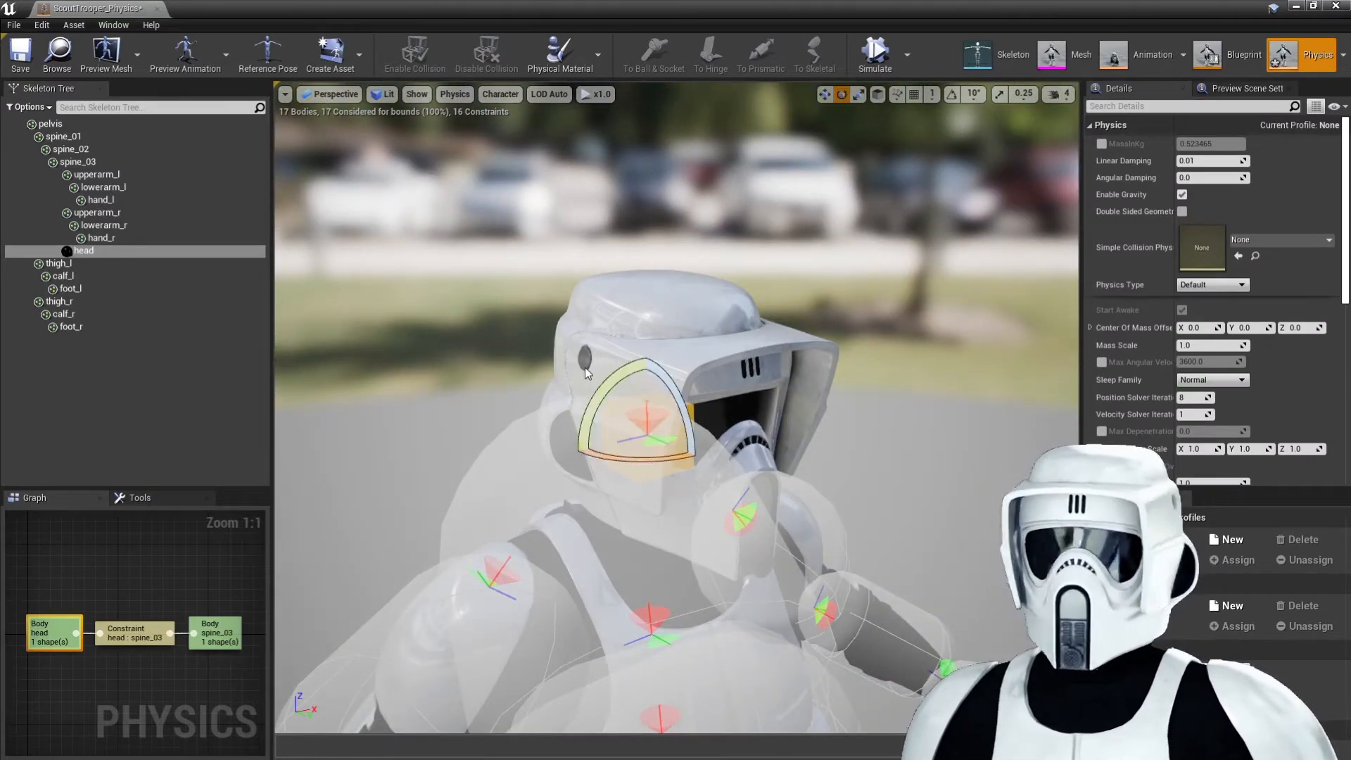
key(r)
key(w)
key(e)
key(r)
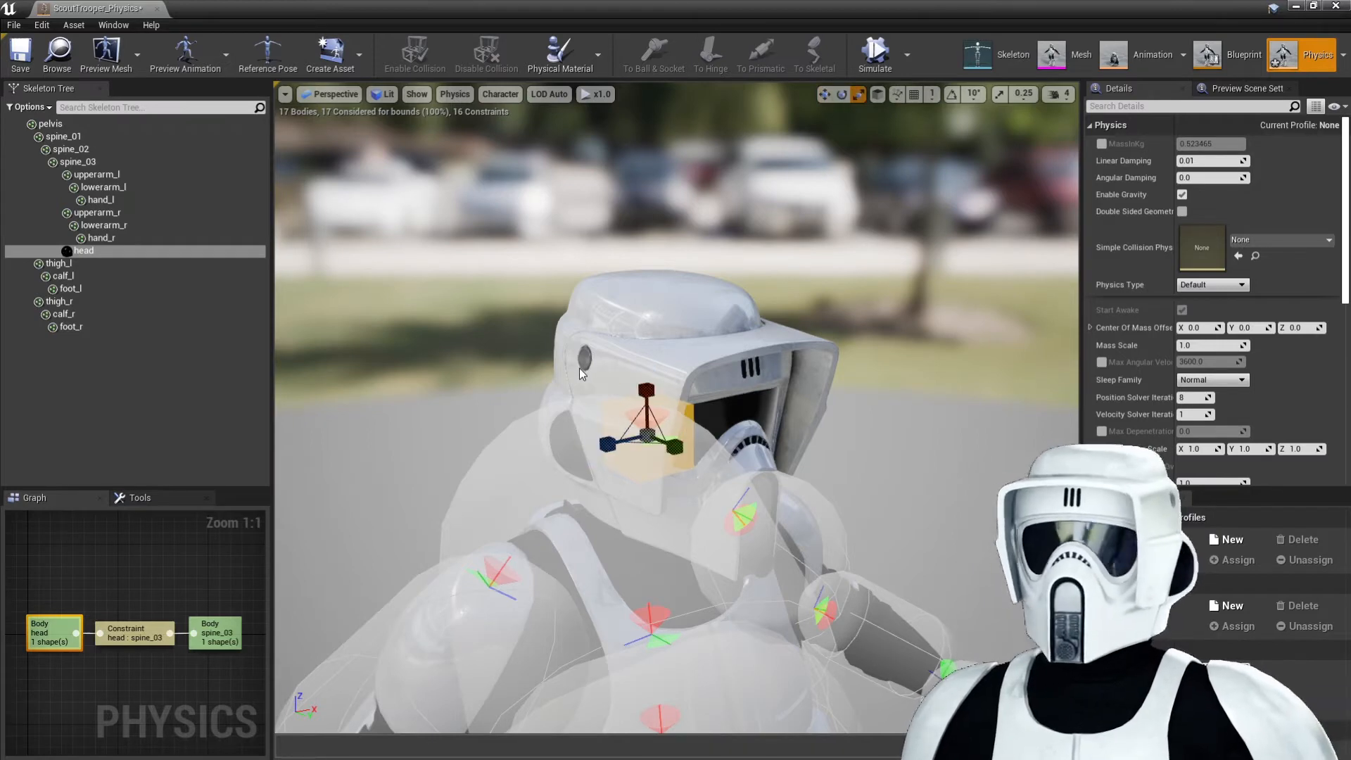
key(e)
key(r)
key(w)
key(e)
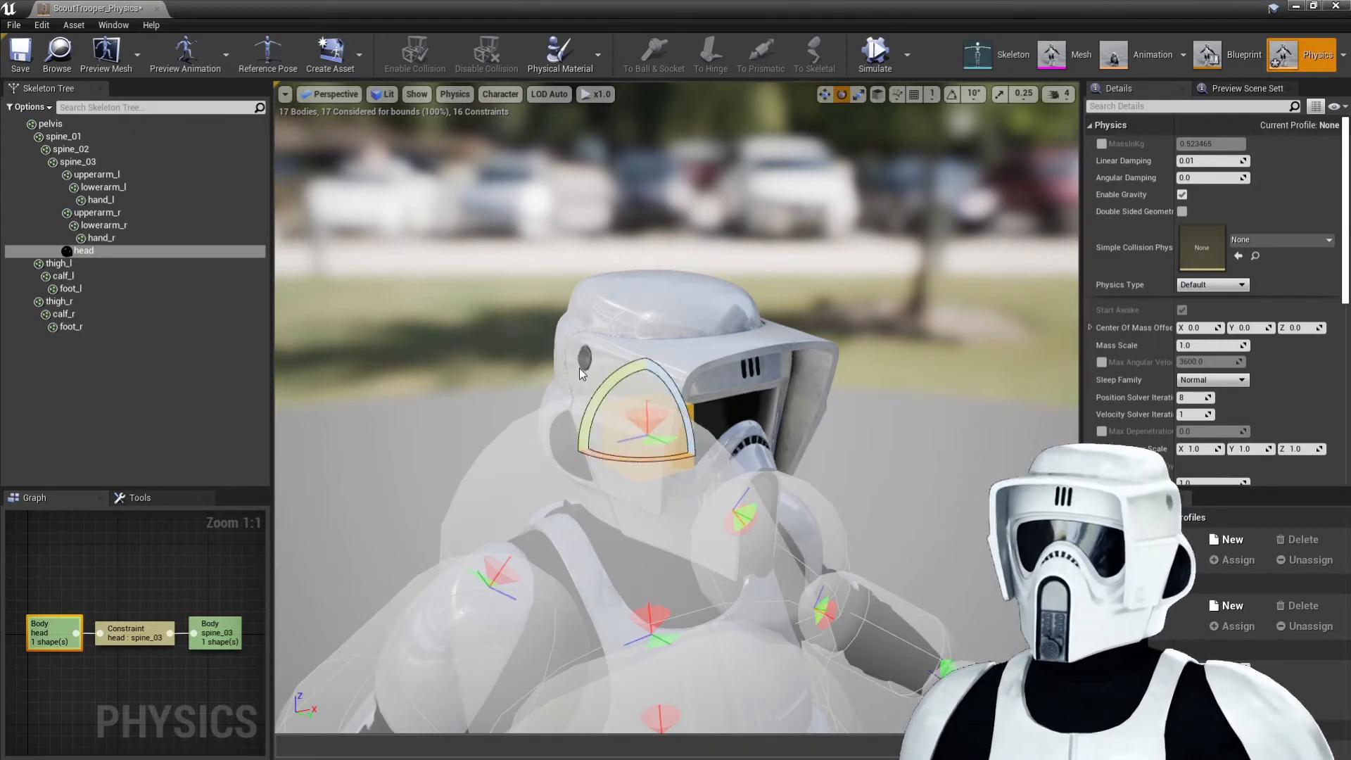
key(r)
Step: Scale the head box in height, depth and width until it roughly encloses the helmet
alt+drag(576, 370, 710, 345)
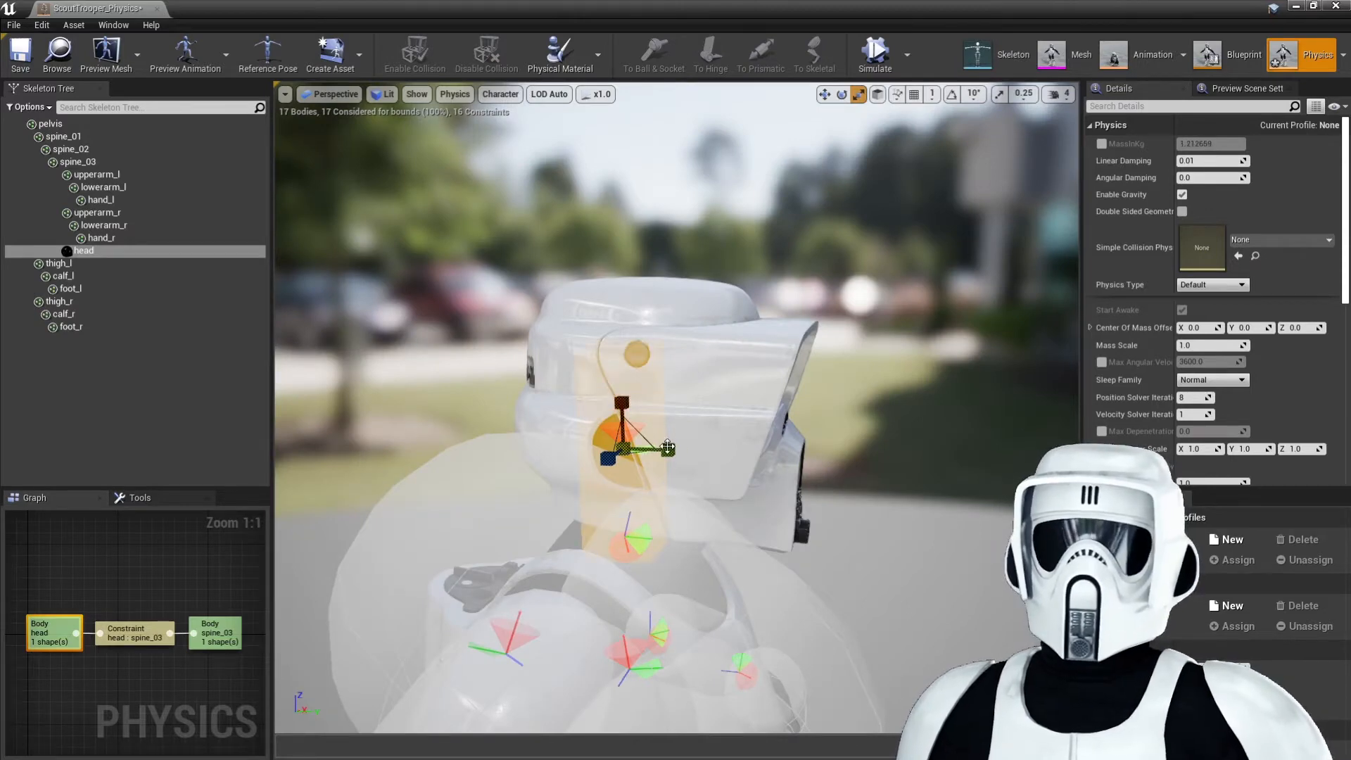
key(e)
key(r)
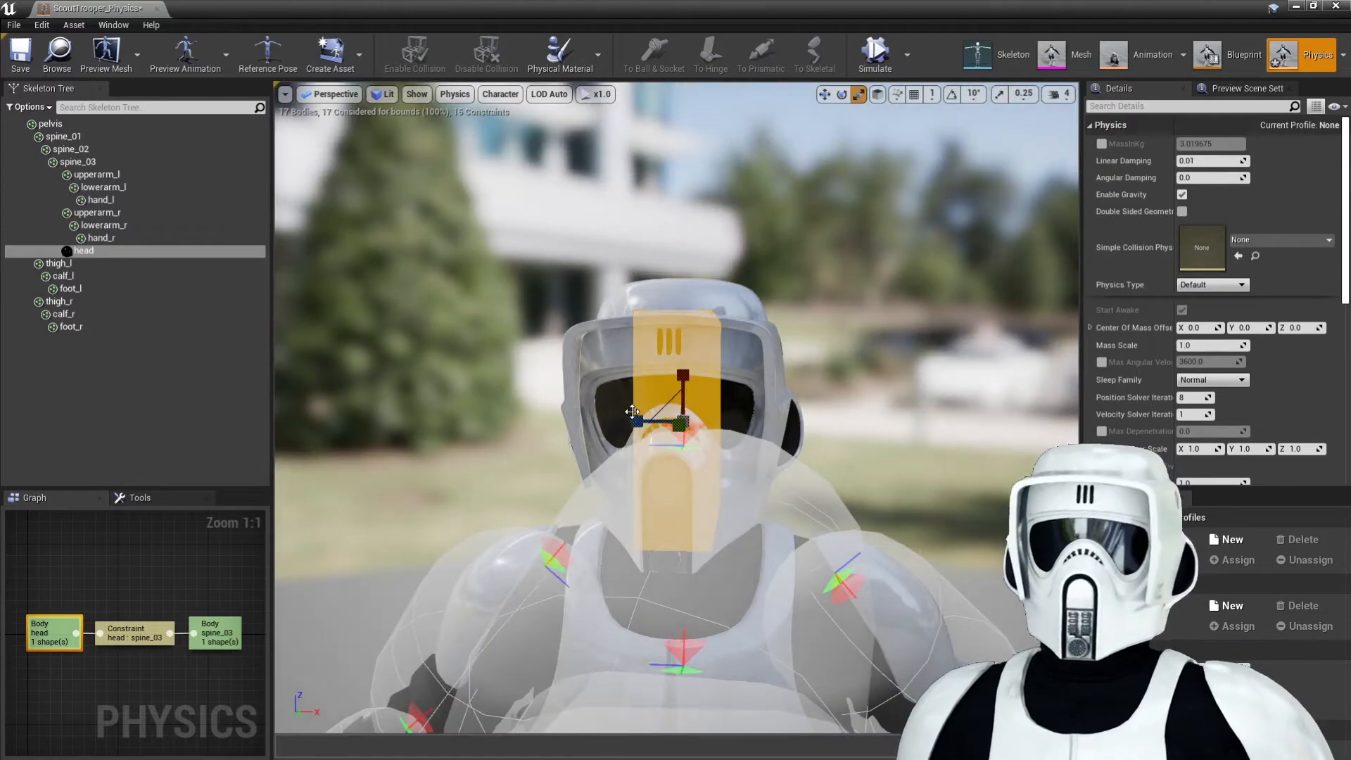
drag(632, 412, 492, 328)
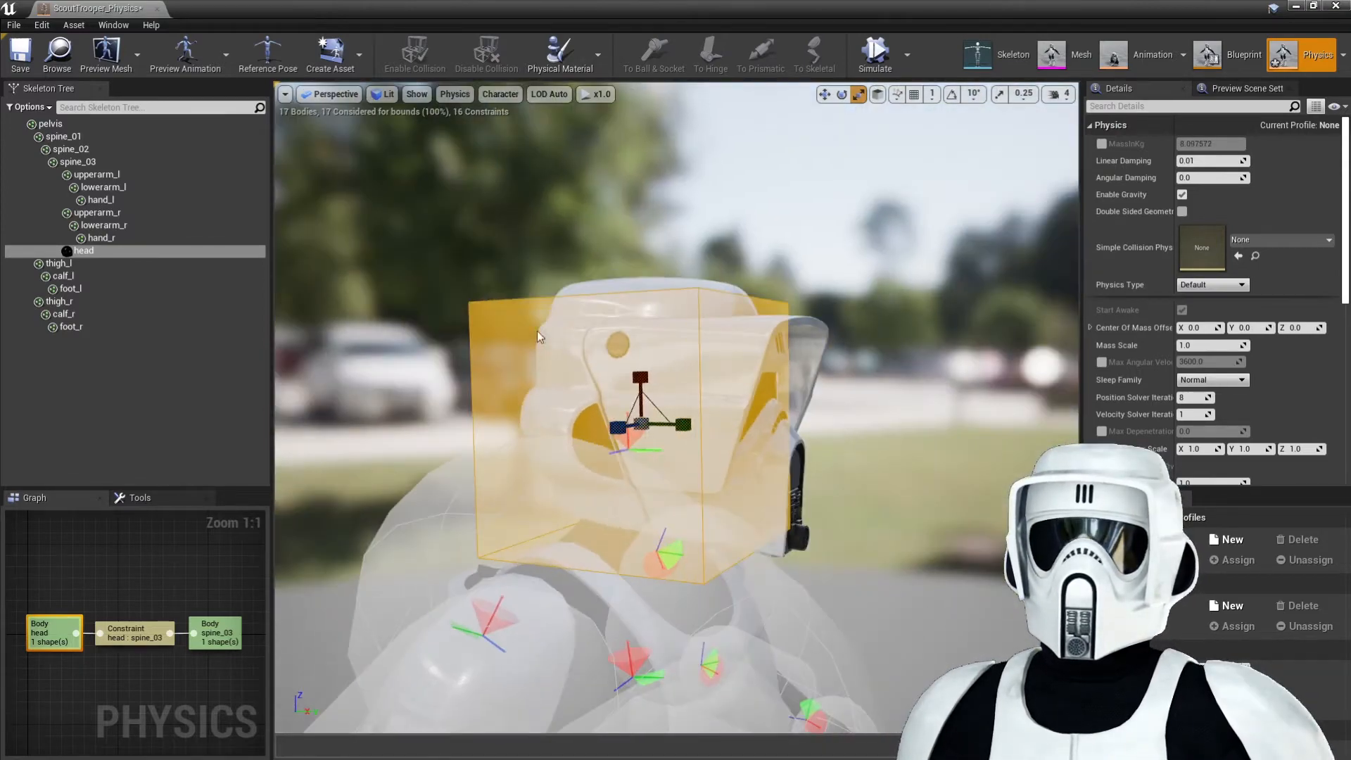
Step: Fine-tune the head box's position and size so it fits closely around the helmet
key(w)
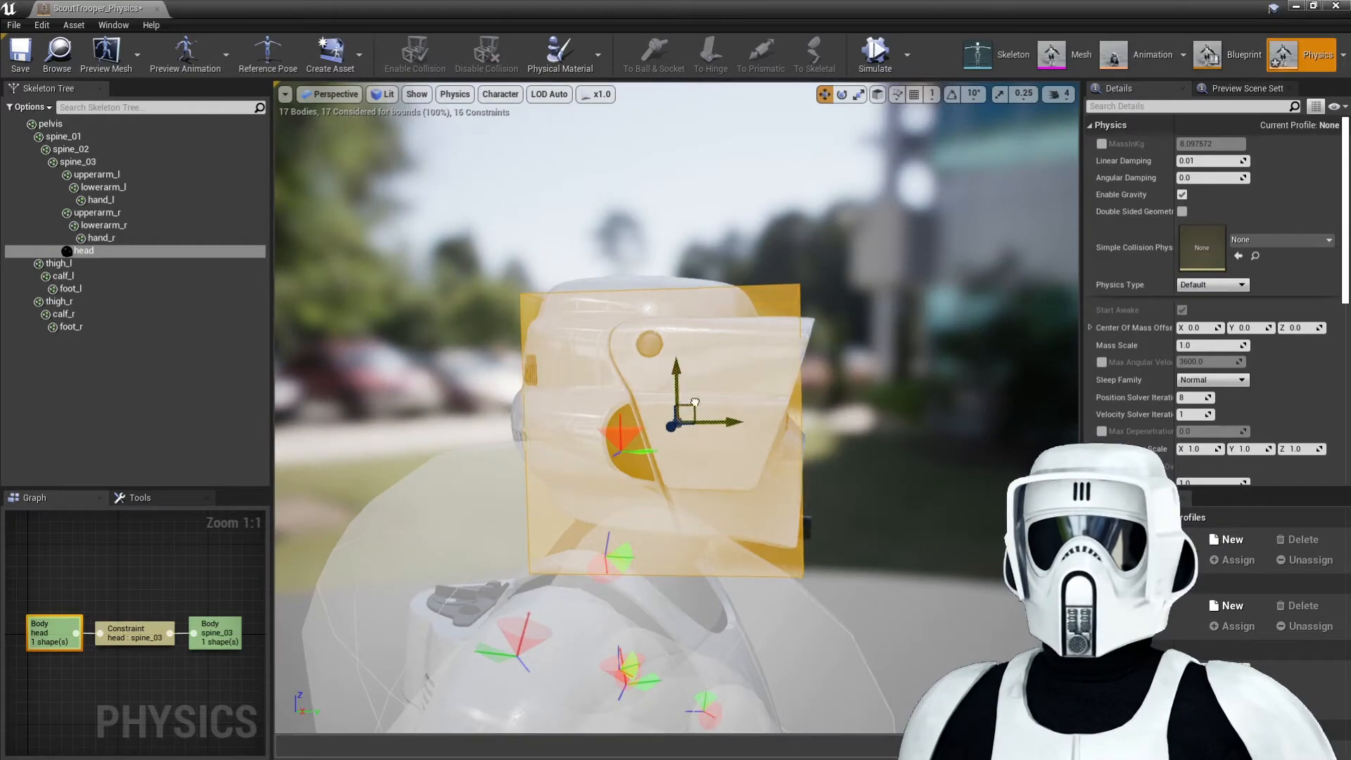
key(r)
drag(689, 397, 696, 389)
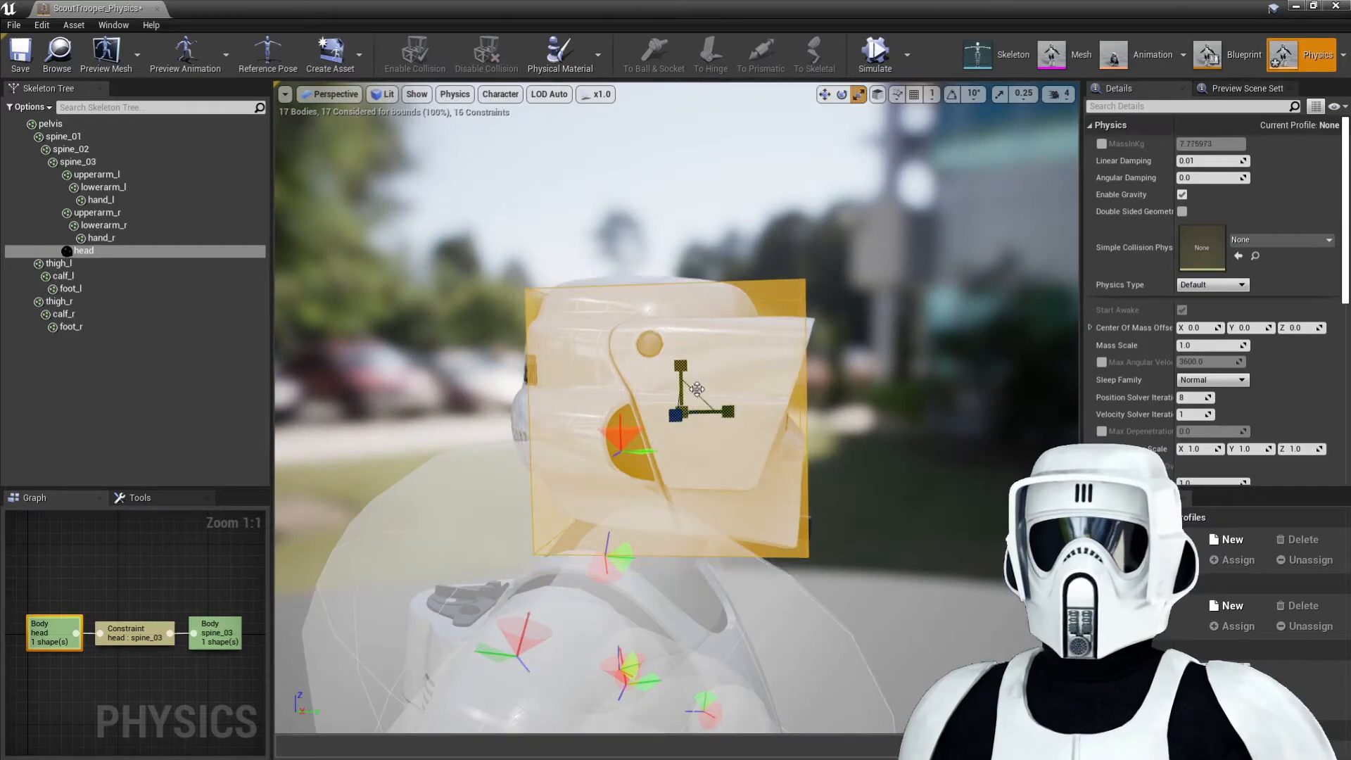
key(w)
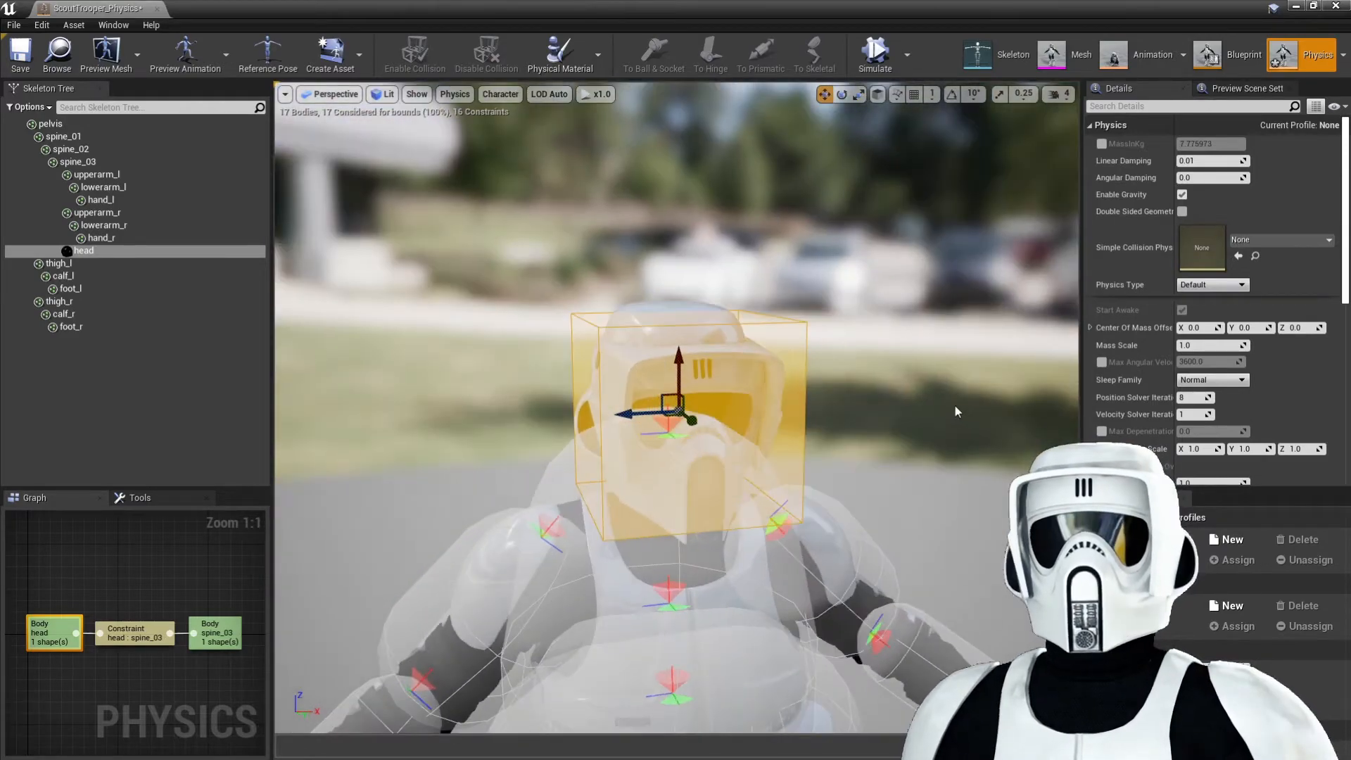
key(r)
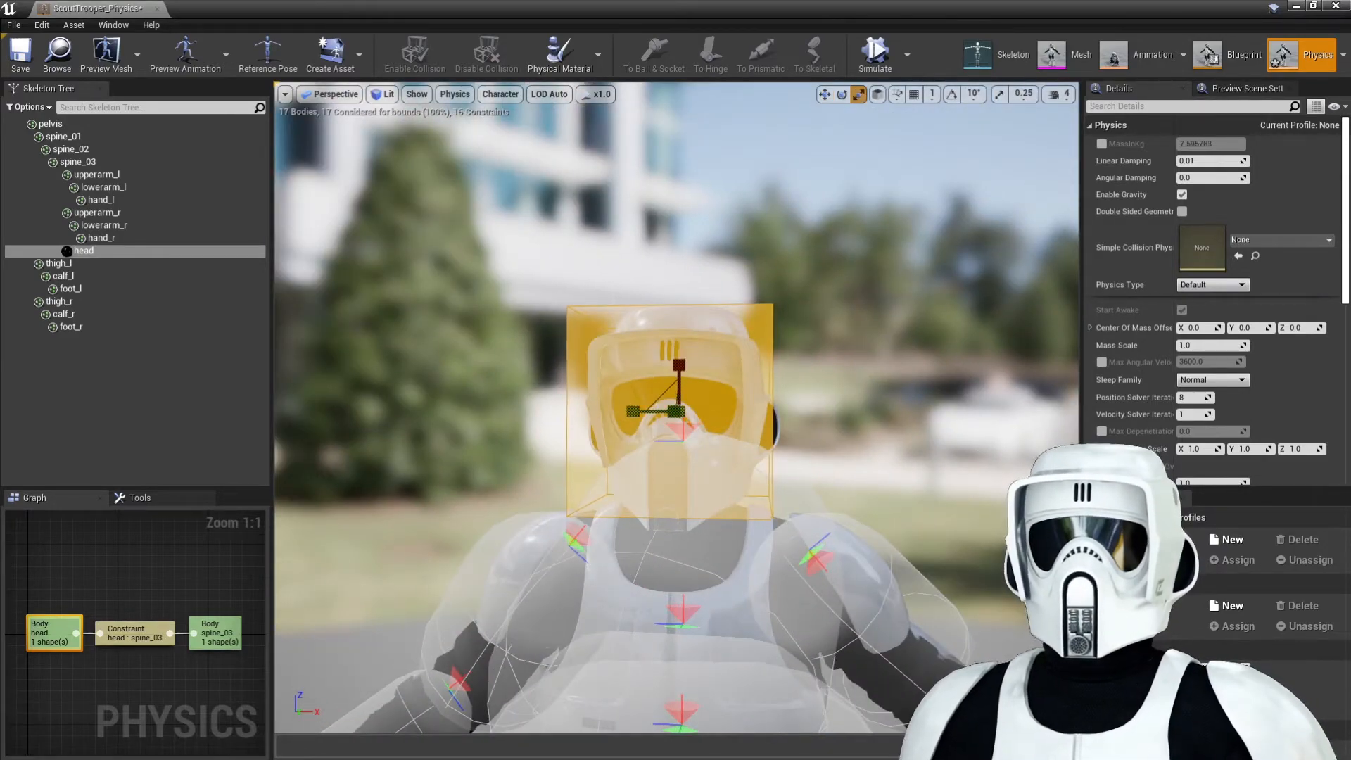
drag(633, 411, 637, 411)
Step: Narrow the right upper-arm capsule by scaling it so it fits more closely around the arm
alt+drag(849, 414, 661, 414)
scroll(849, 414, down, 3)
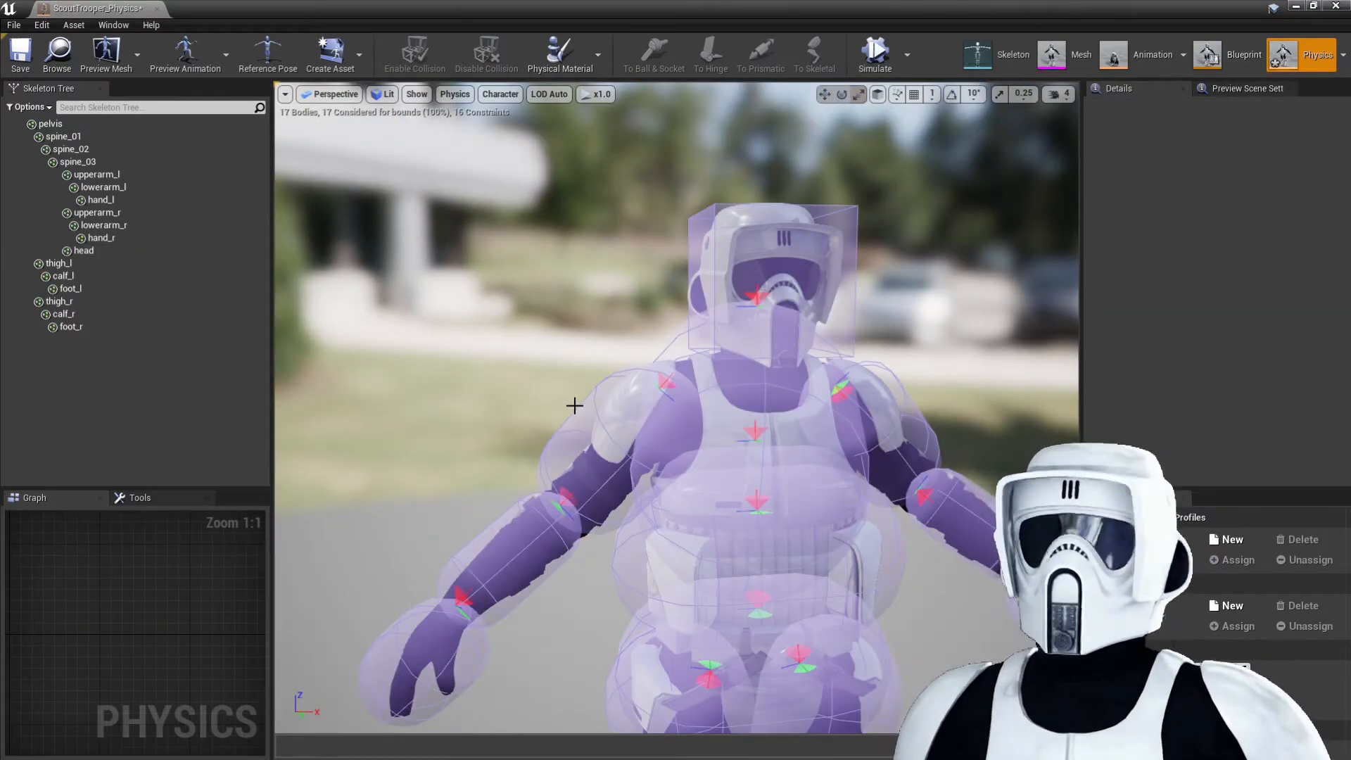
click(578, 422)
click(456, 567)
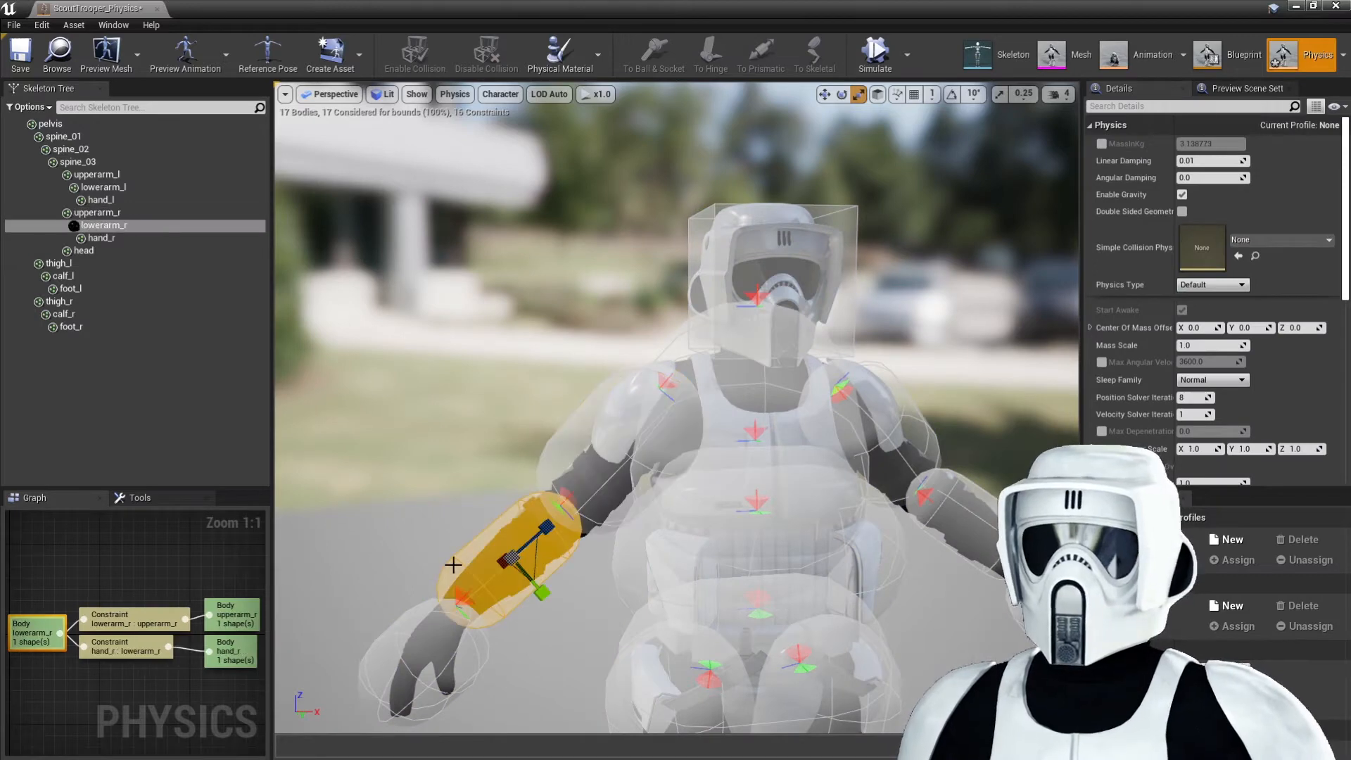
click(588, 428)
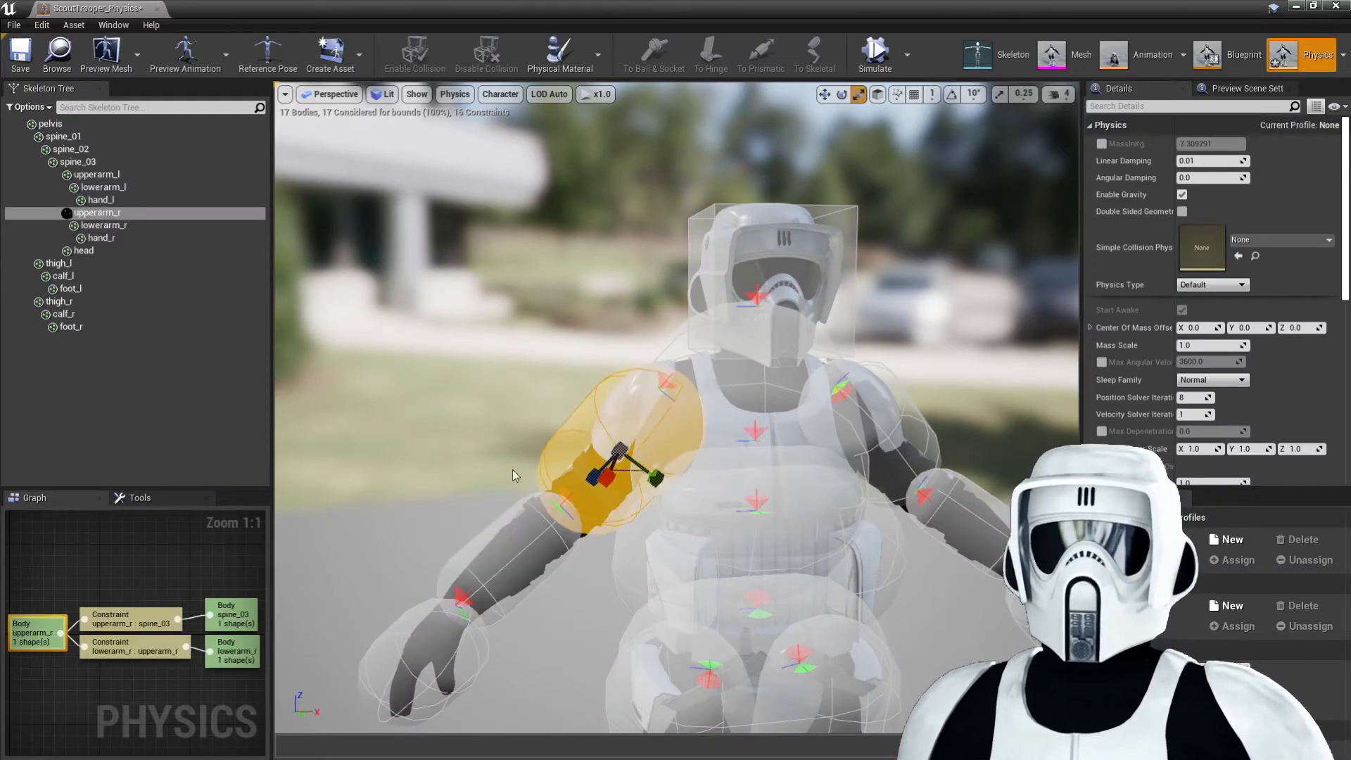
click(476, 575)
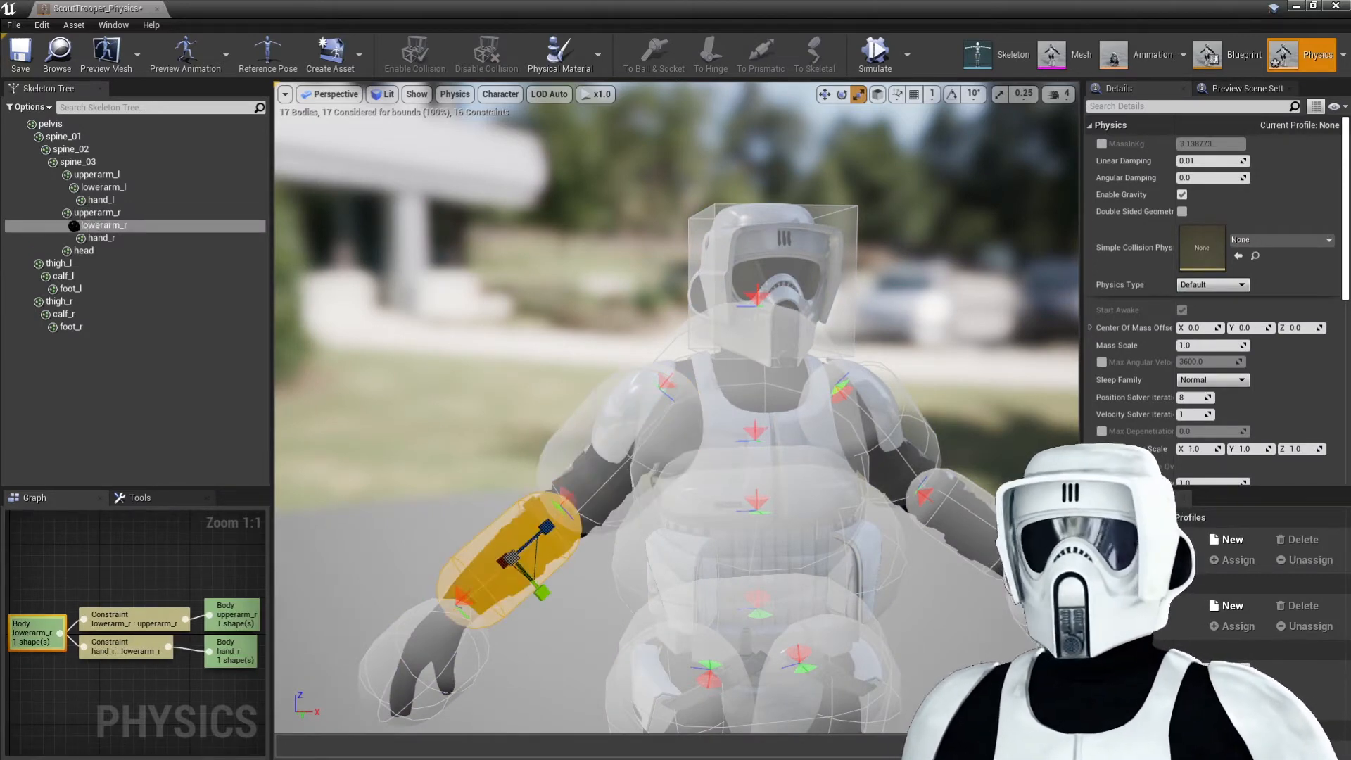
click(675, 491)
drag(655, 478, 619, 451)
Step: Rotate the right upper-arm capsule so it lines up with the arm mesh from the side
alt+drag(478, 382, 703, 436)
key(f)
scroll(651, 420, down, 3)
key(e)
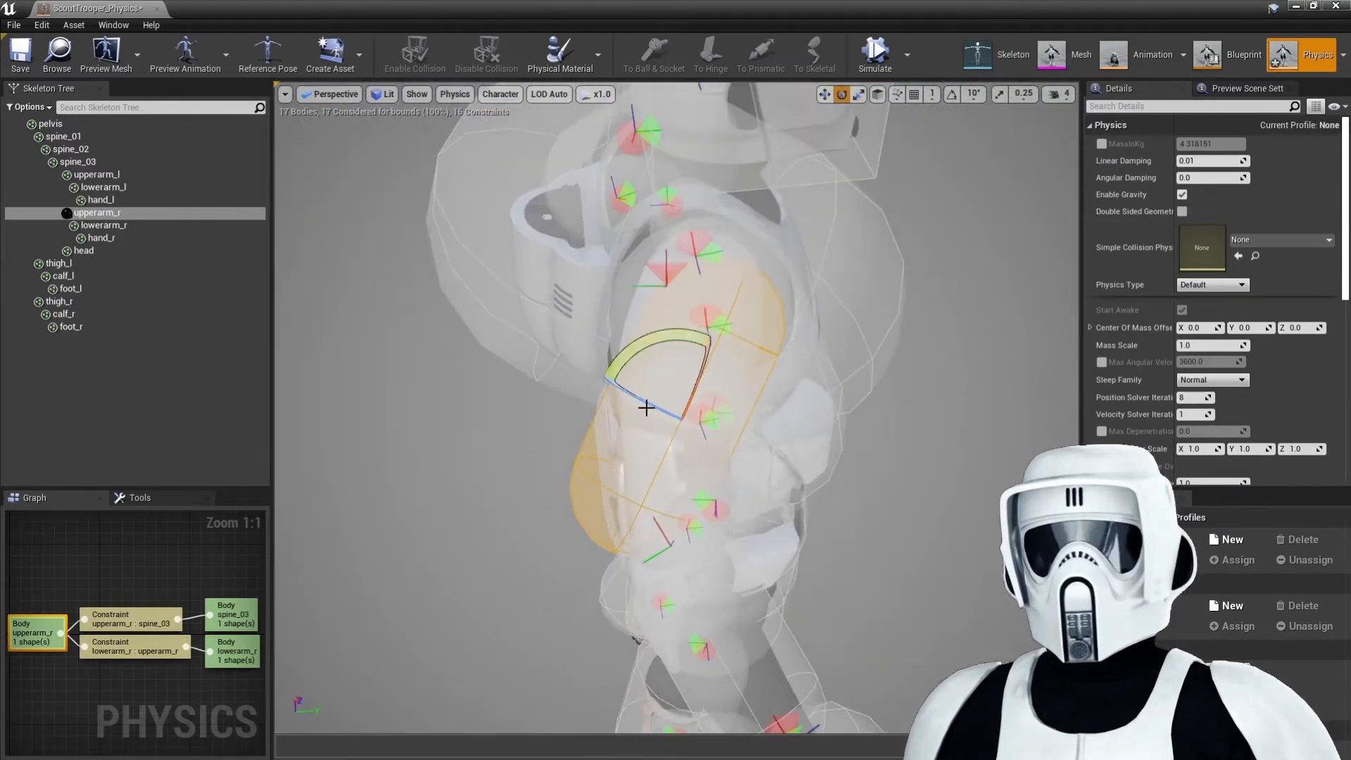
drag(639, 345, 604, 366)
alt+drag(769, 442, 555, 454)
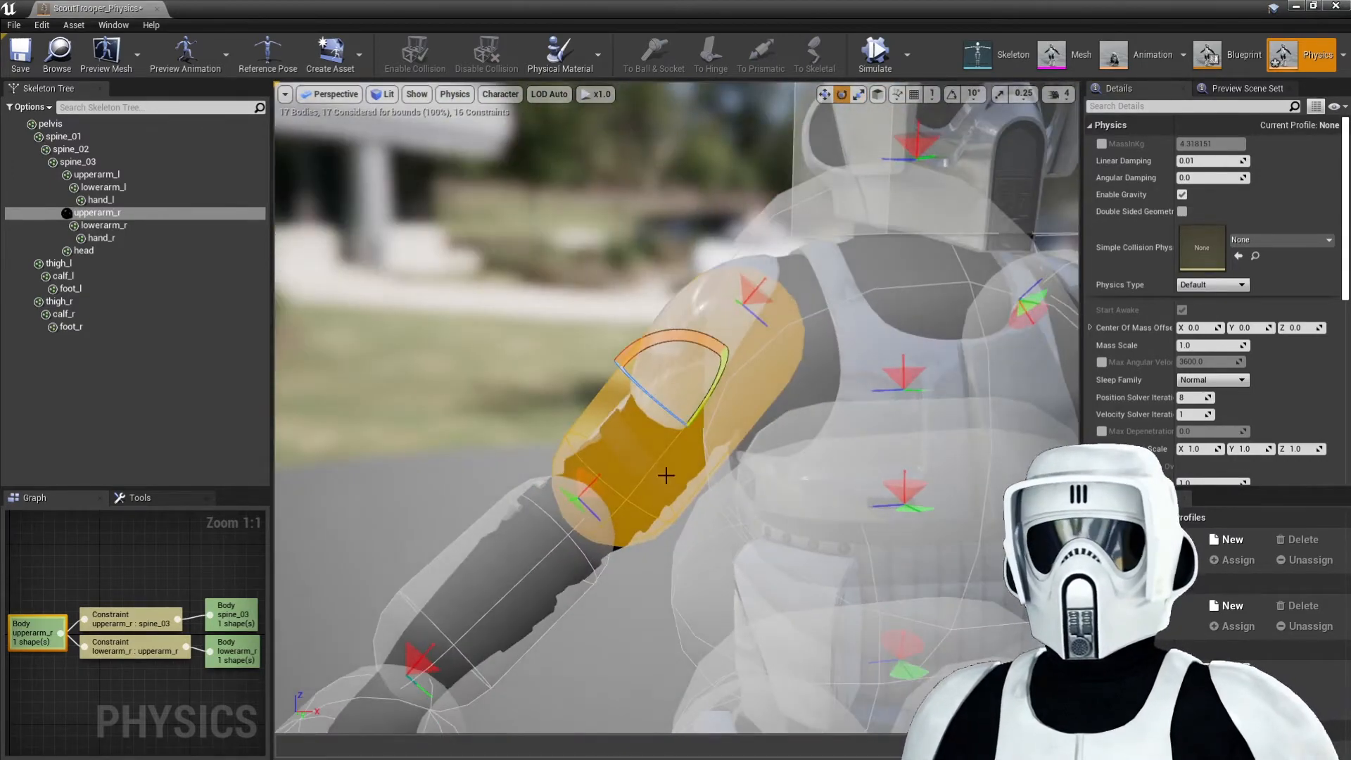
right_click(648, 466)
mouse_move(705, 115)
right_click(622, 512)
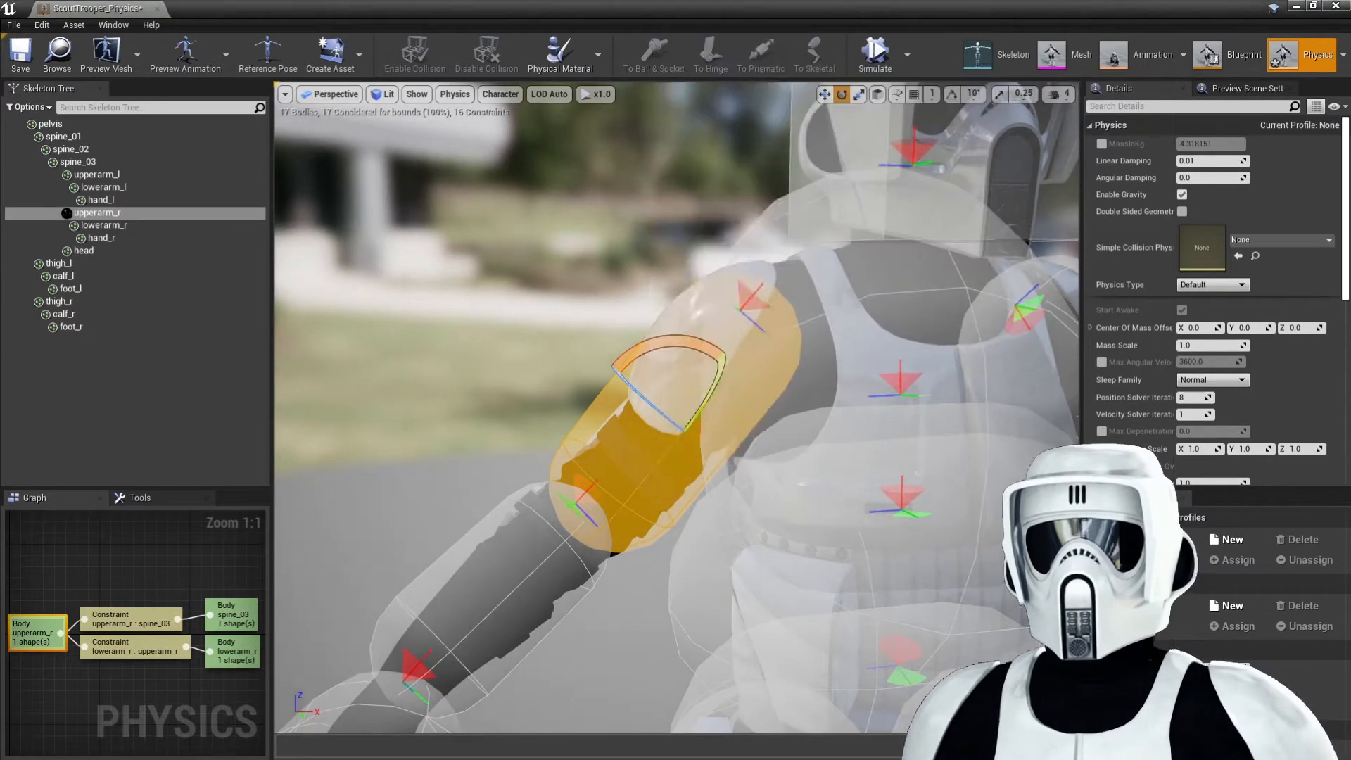
click(704, 169)
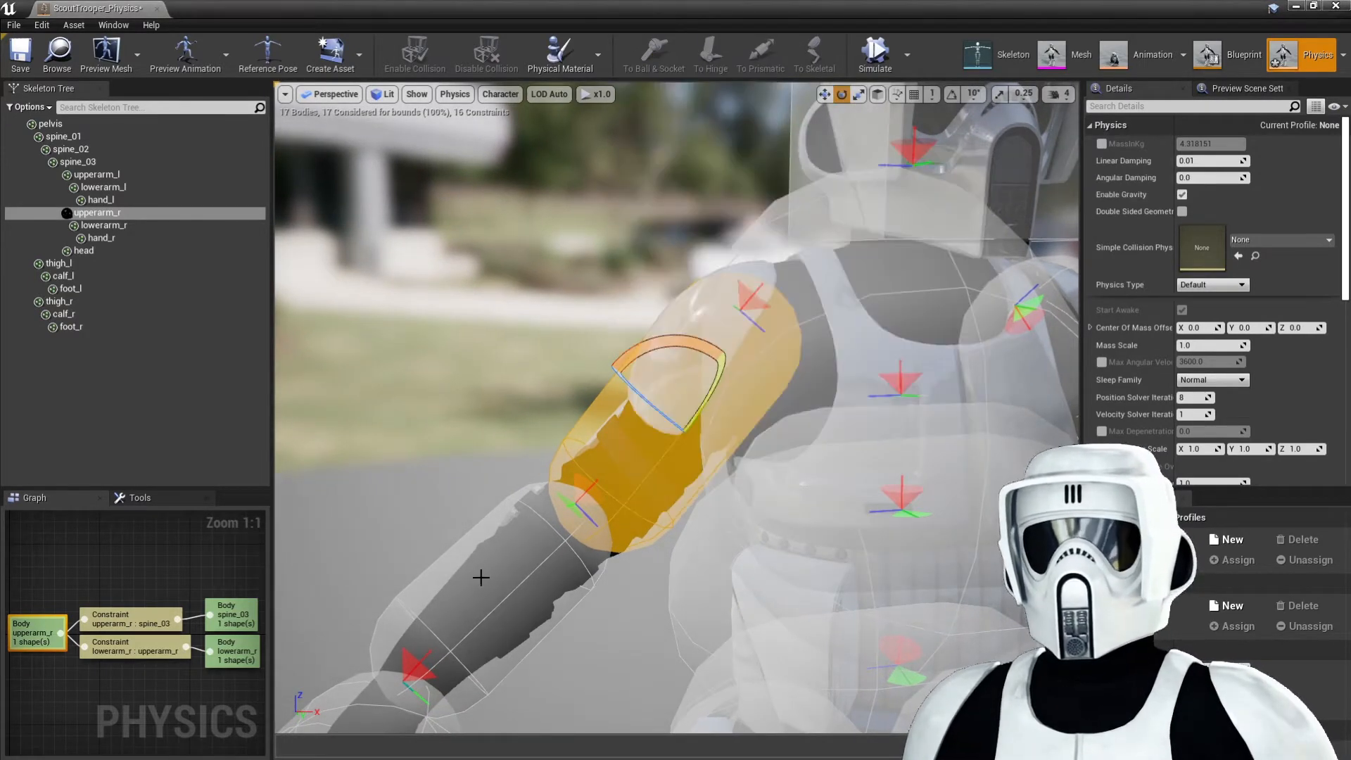
click(436, 574)
right_click(433, 581)
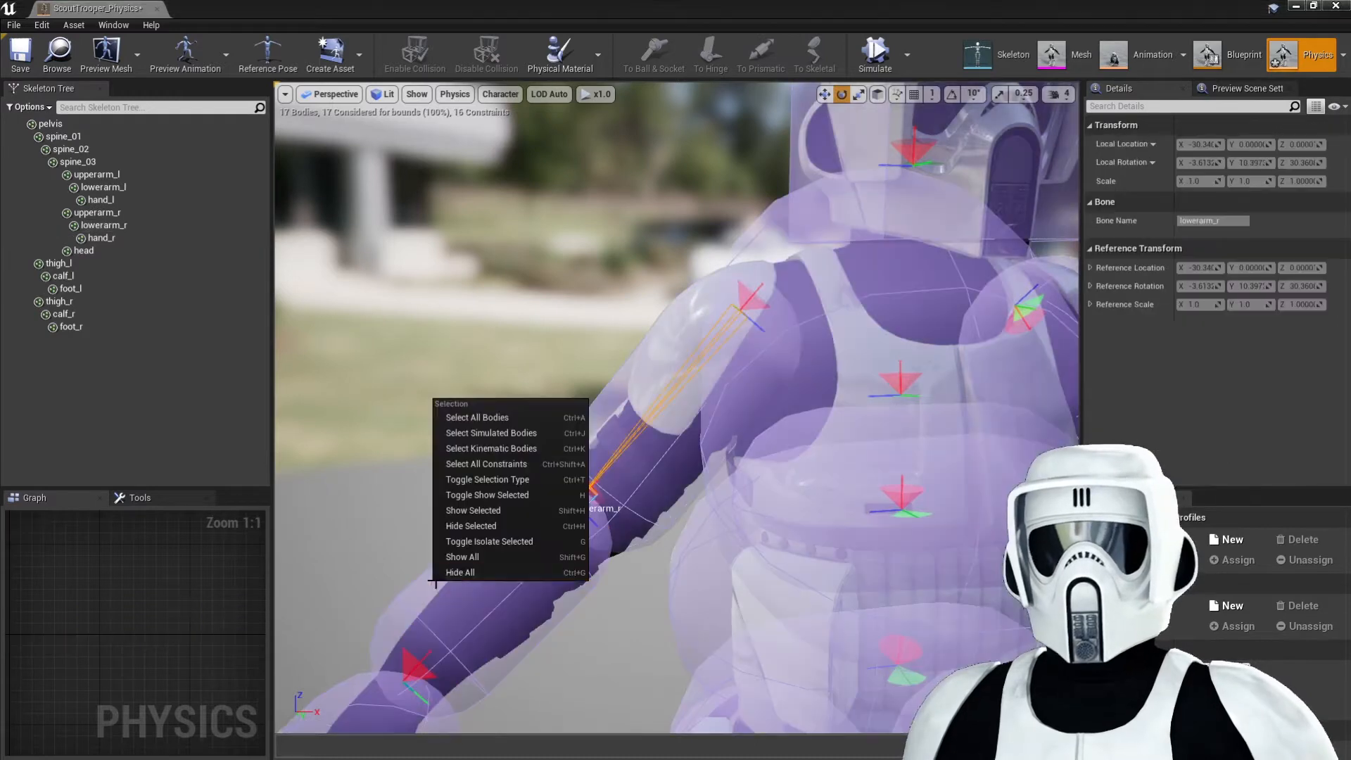
click(377, 614)
right_click(397, 615)
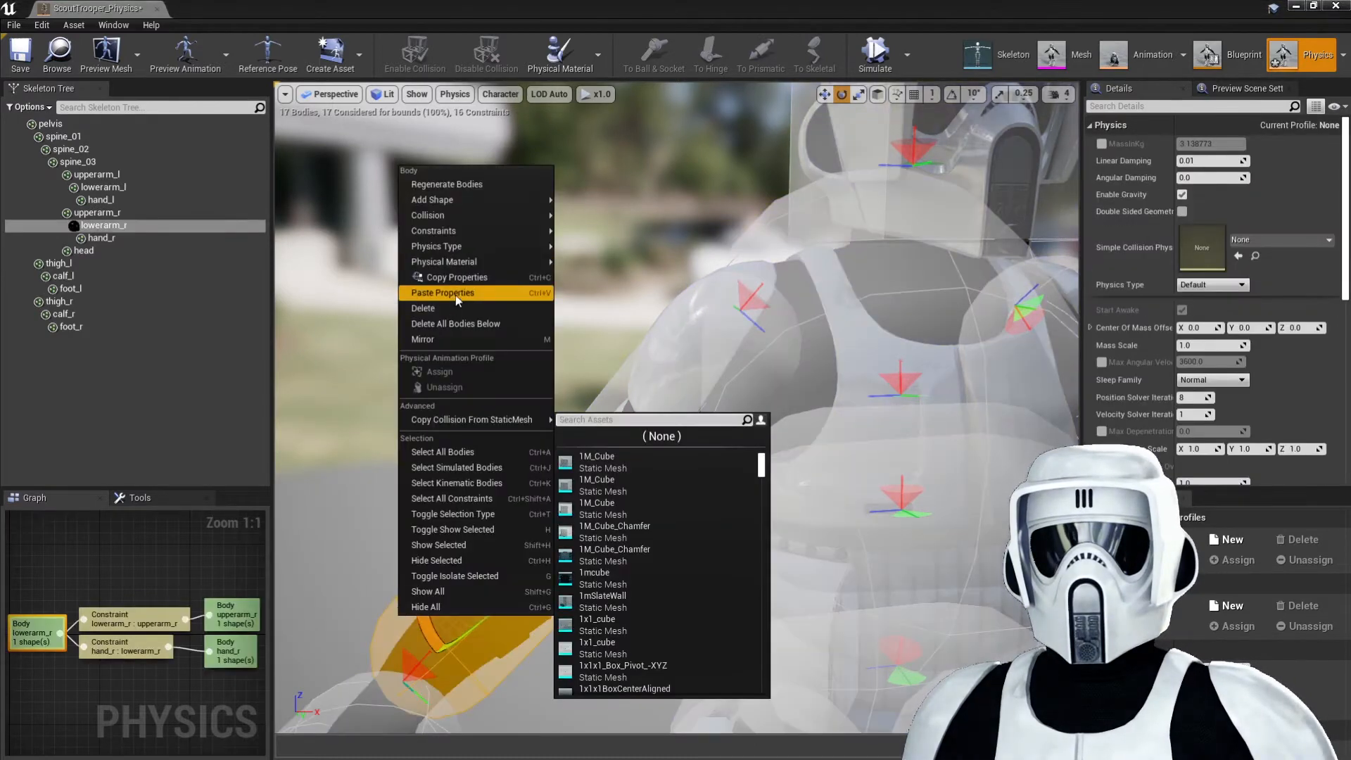
click(508, 343)
alt+drag(522, 530, 494, 504)
scroll(518, 484, down, 3)
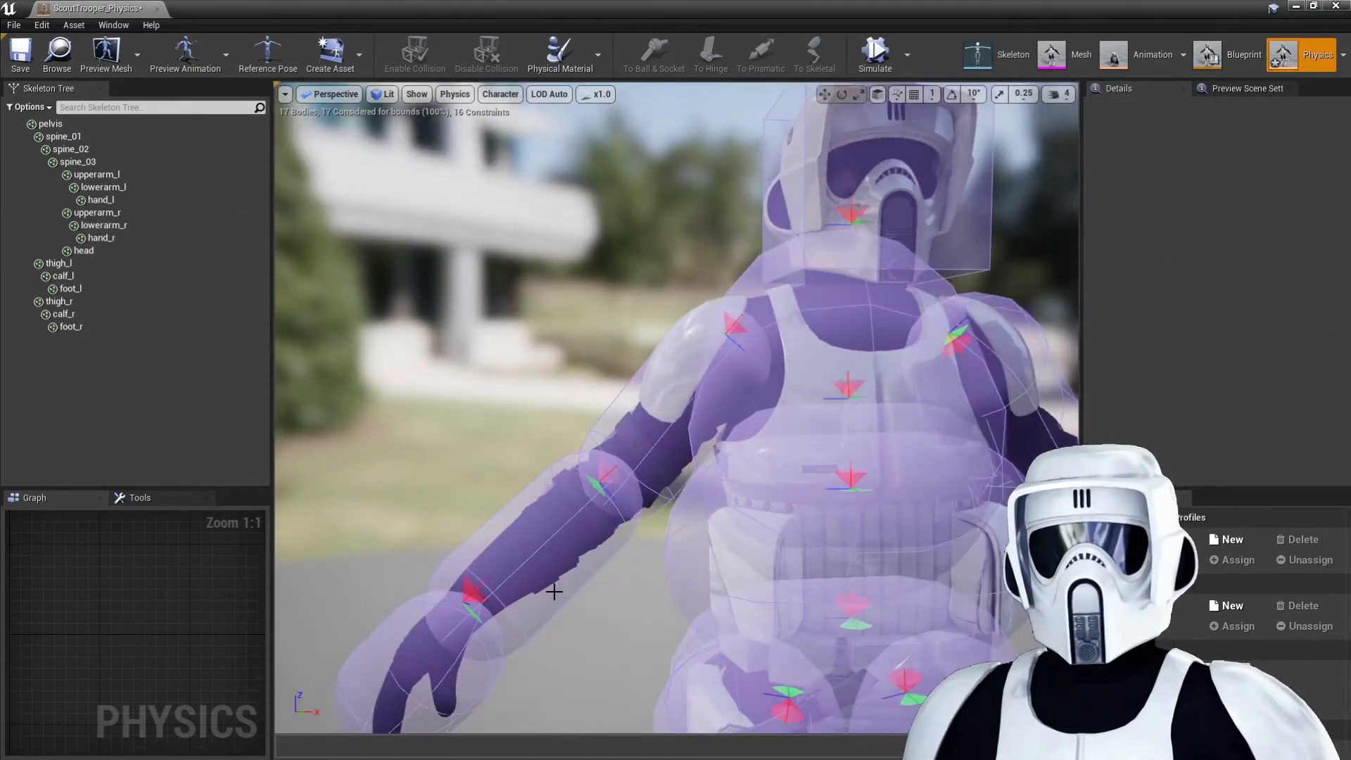
Step: Copy the right upper-arm body's properties and paste them onto the left upper-arm body
scroll(554, 591, down, 3)
click(646, 411)
middle_drag(651, 348, 778, 345)
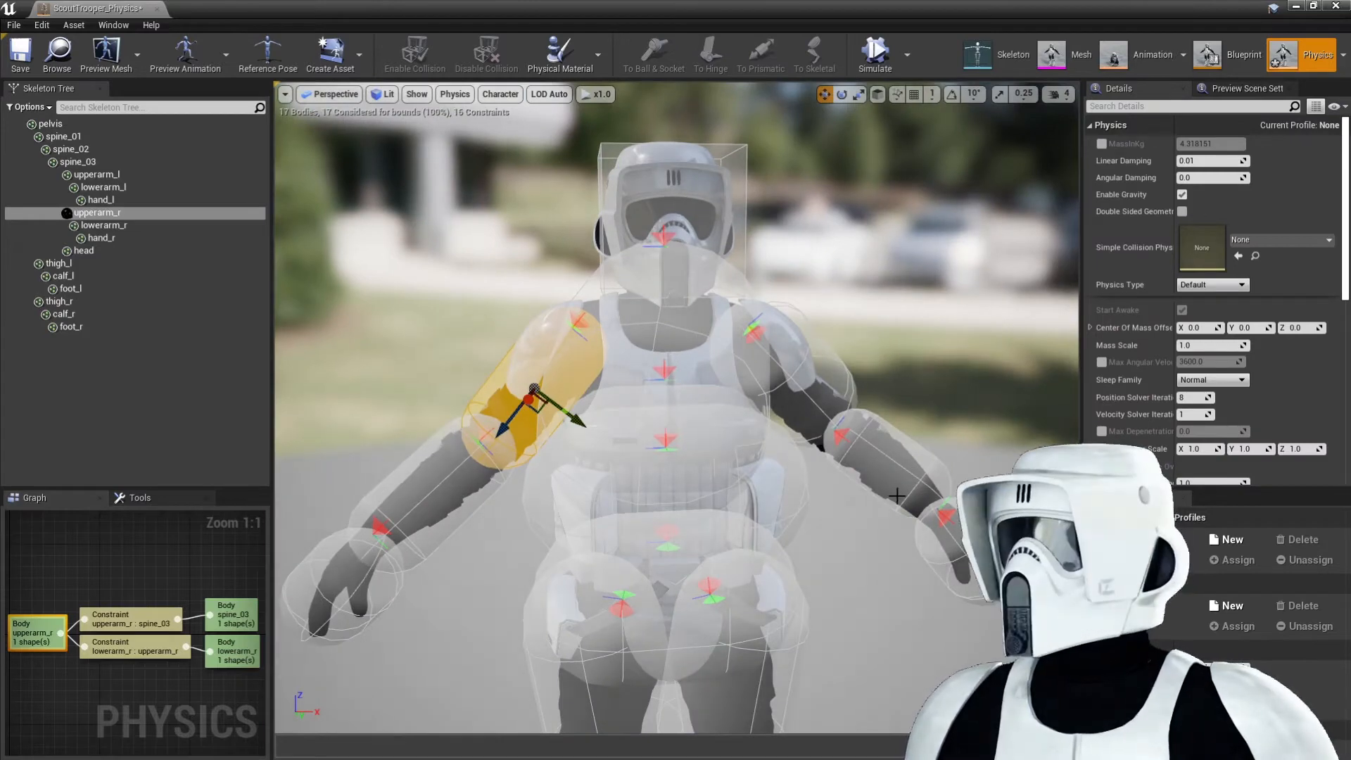
right_click(495, 405)
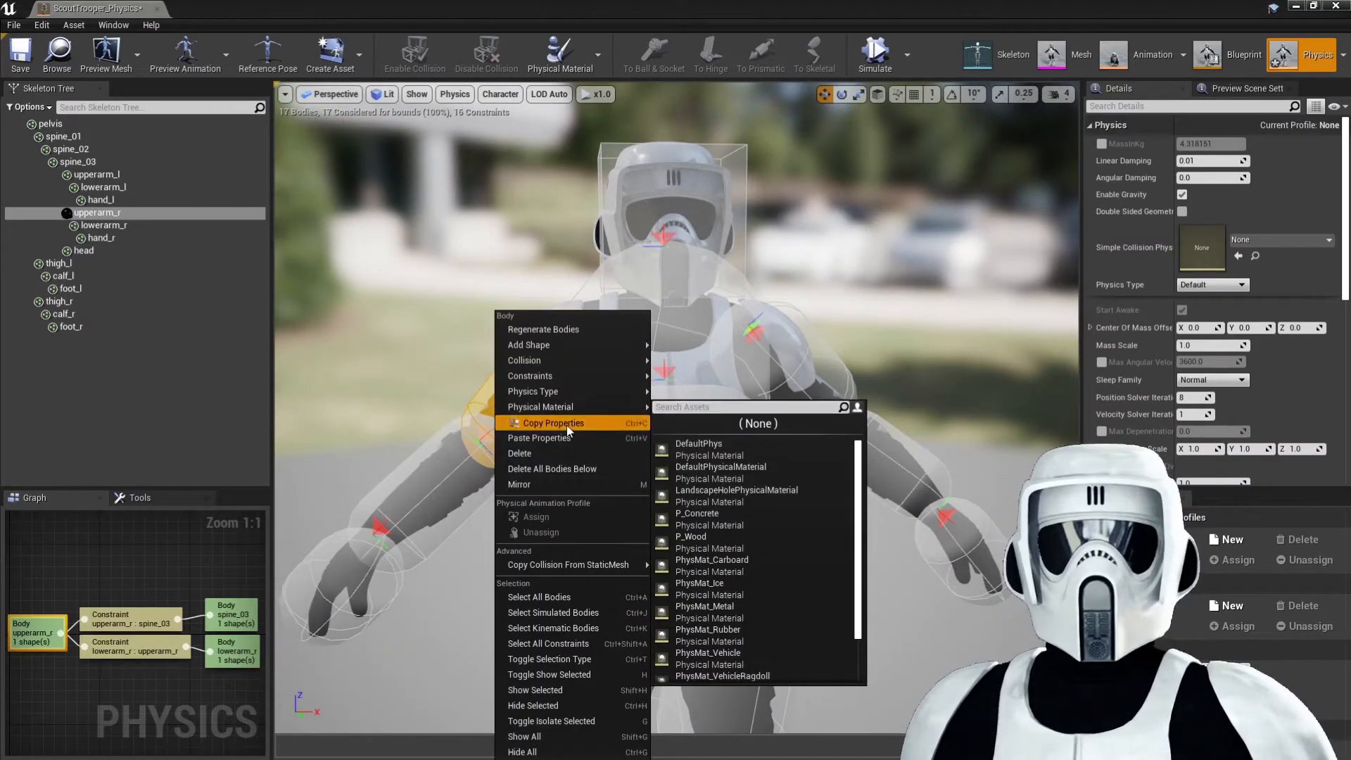
click(552, 426)
click(822, 342)
right_click(827, 313)
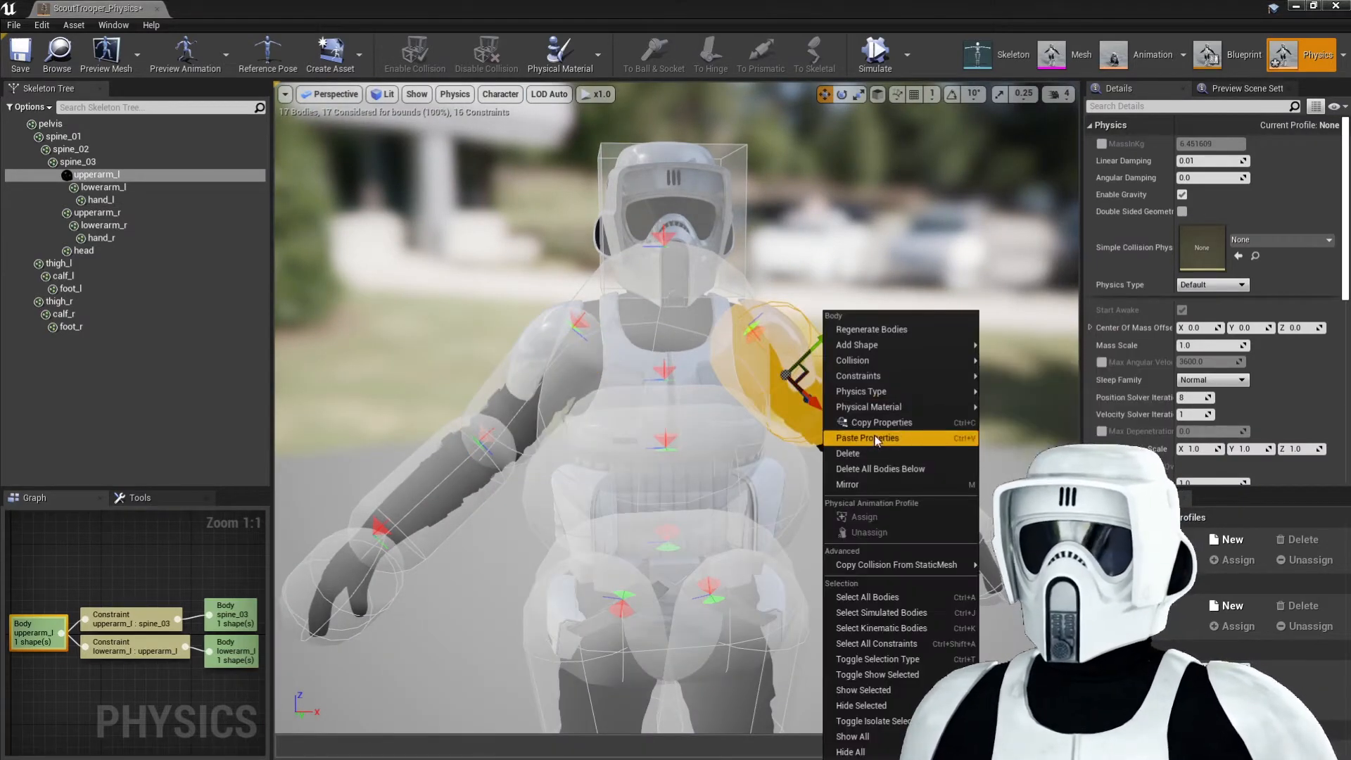
click(872, 438)
Step: Move the pasted left upper-arm capsule down from the helmet area so it encloses the left upper arm
click(716, 292)
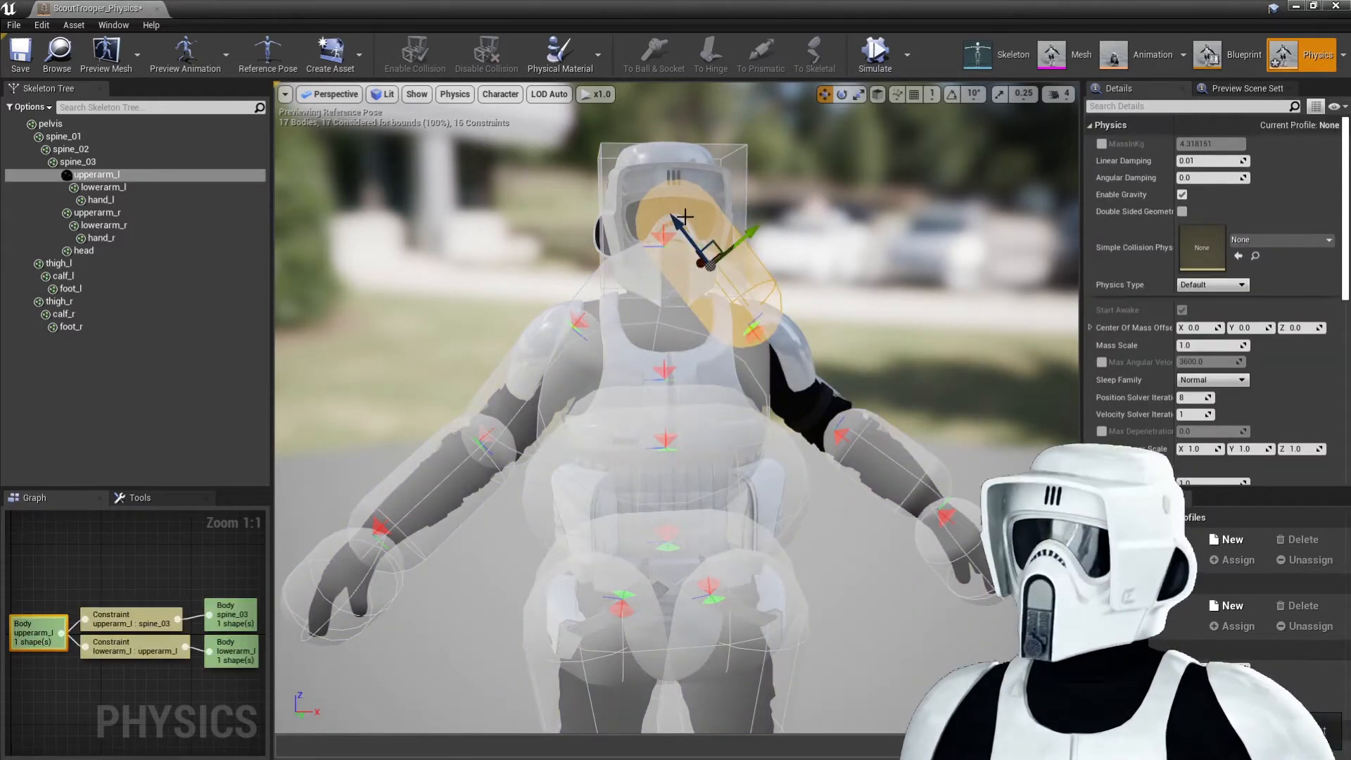
drag(681, 228, 767, 342)
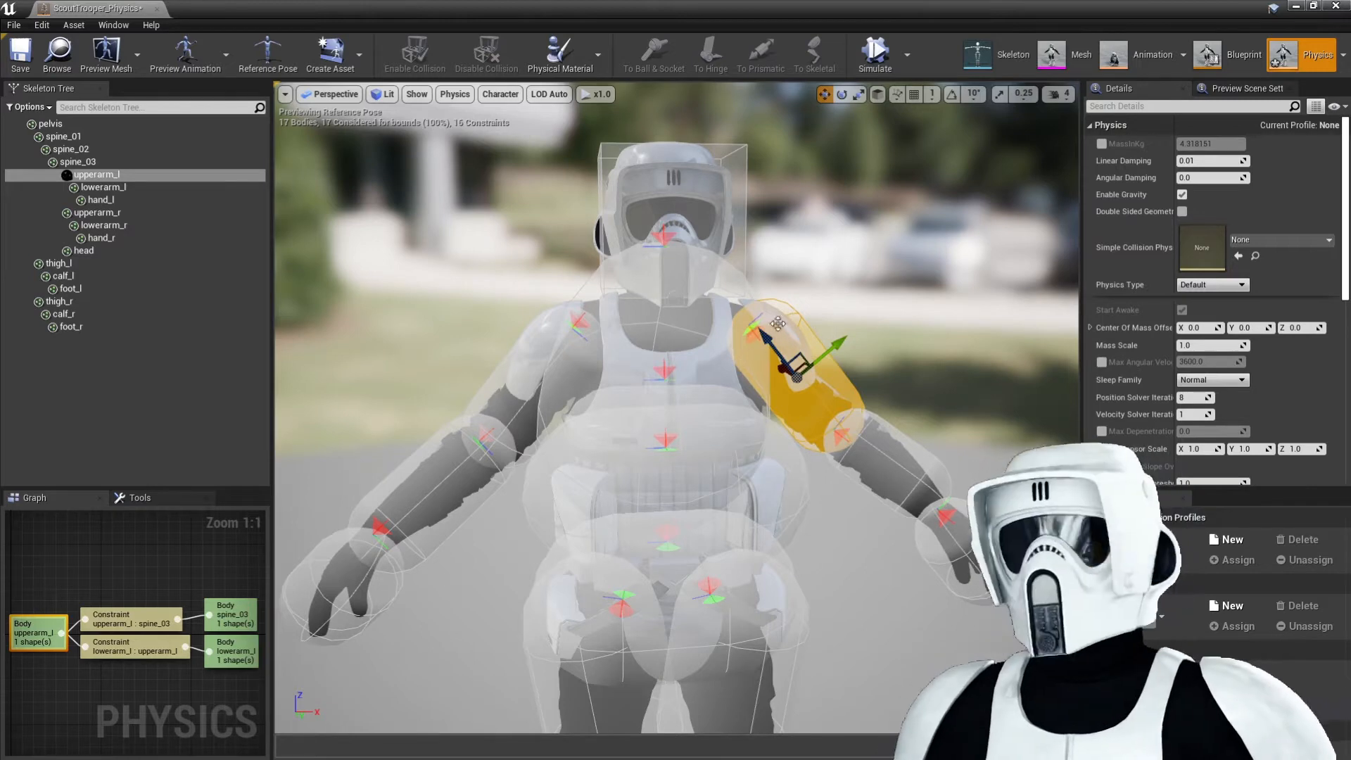
alt+drag(667, 397, 644, 379)
drag(838, 349, 828, 356)
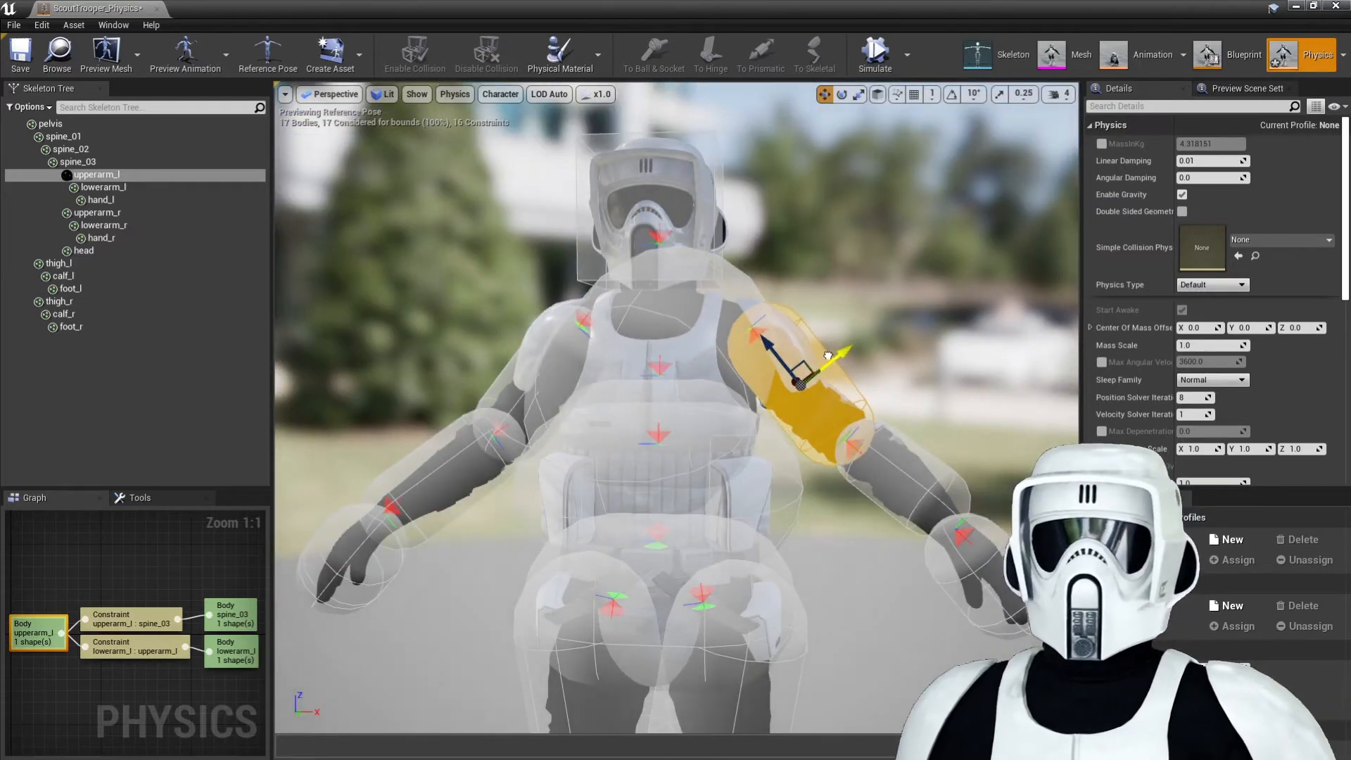
Step: Copy the right forearm body's properties and paste them onto the left forearm body
click(447, 492)
right_click(443, 501)
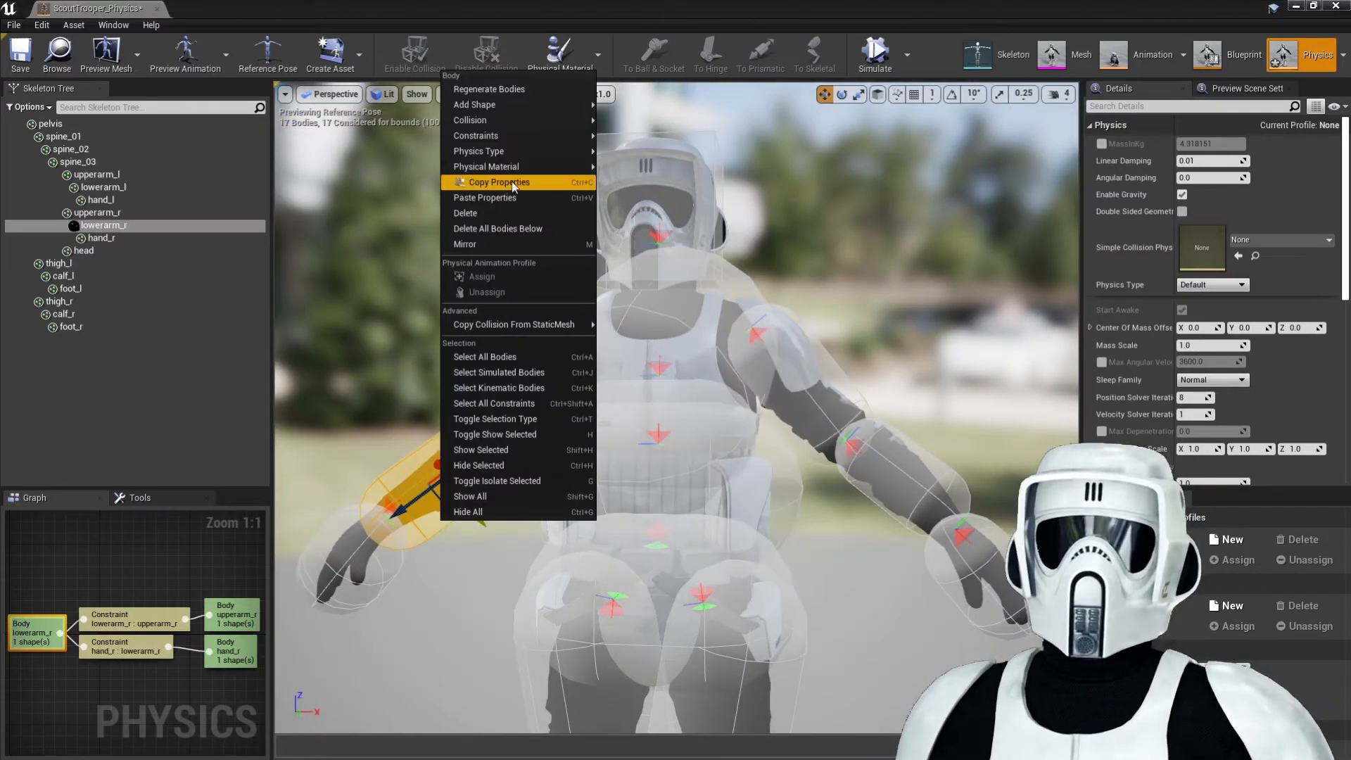
click(533, 198)
click(943, 496)
right_click(966, 487)
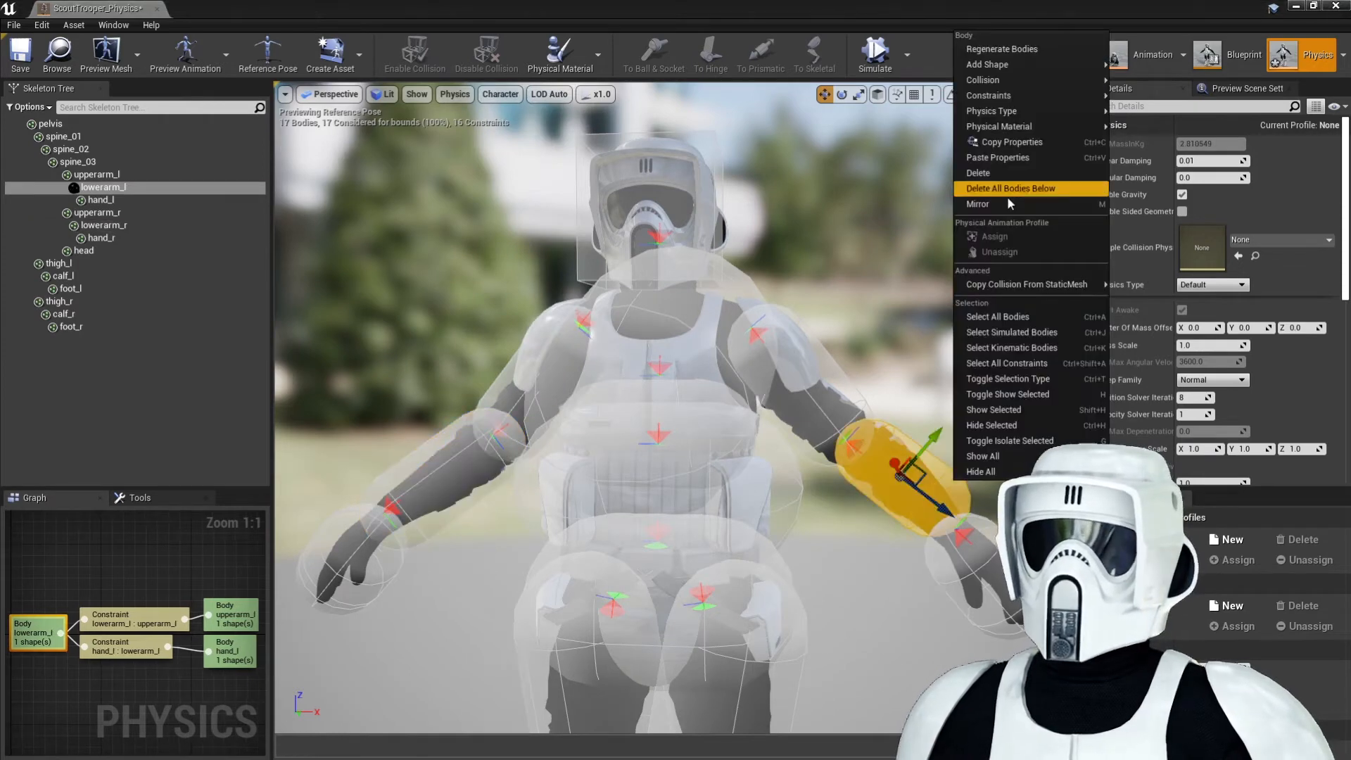
click(1003, 158)
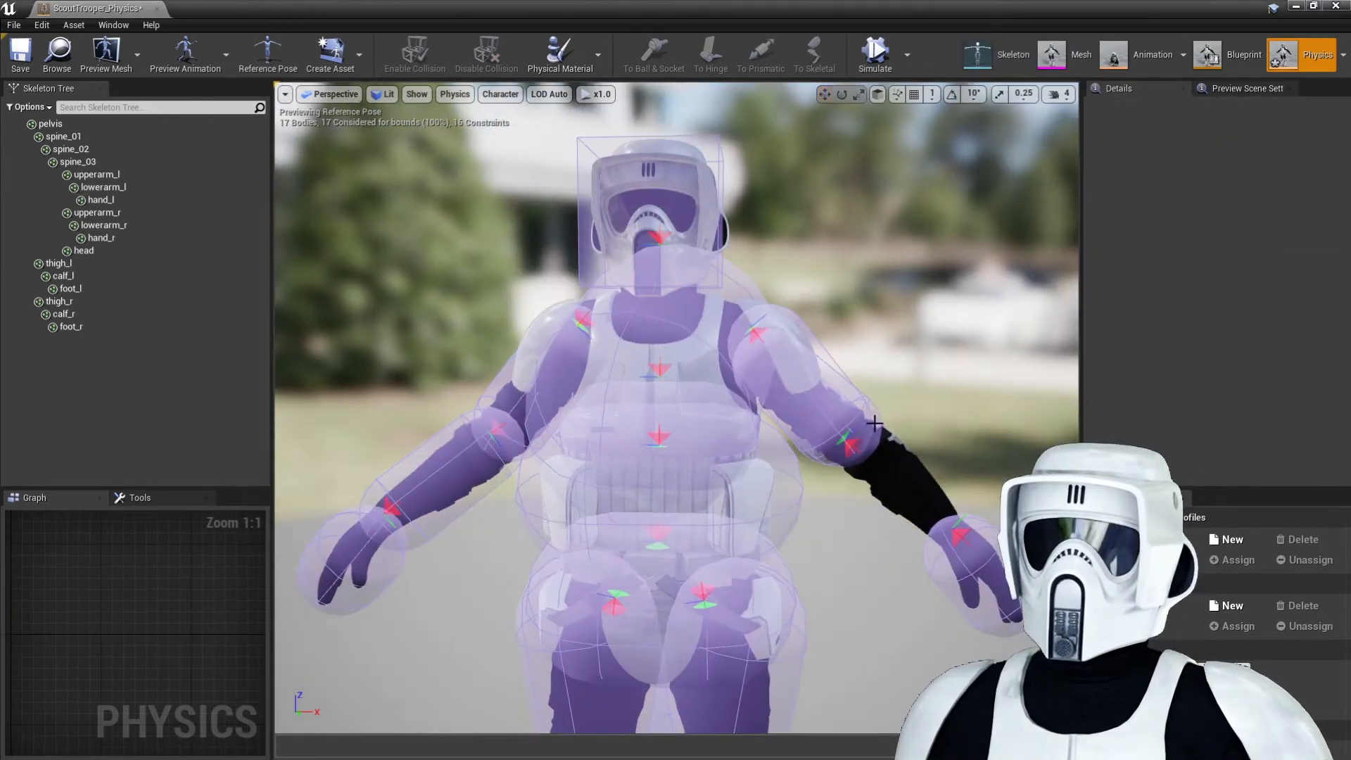
Step: Move the left forearm capsule onto the forearm and adjust its thickness to fit the mesh
click(875, 422)
drag(779, 374, 876, 559)
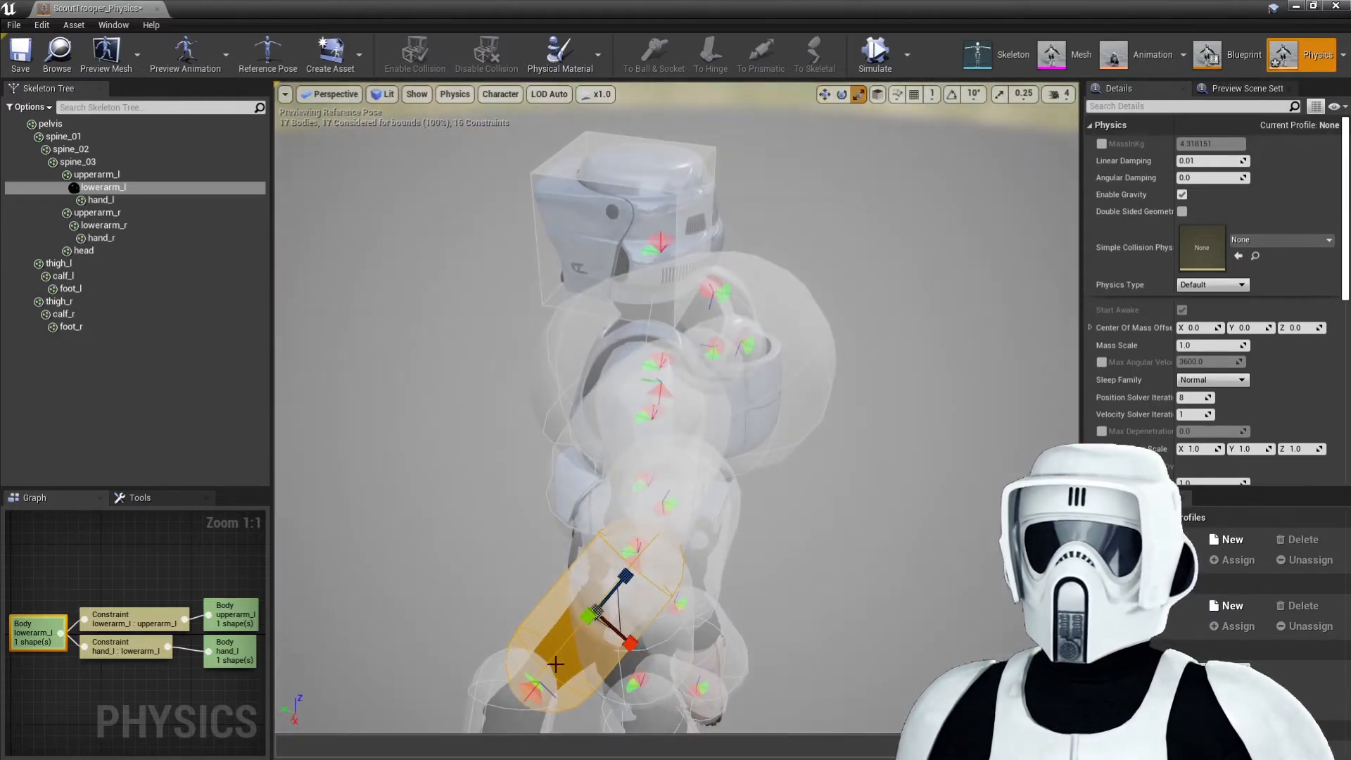
alt+drag(629, 642, 830, 563)
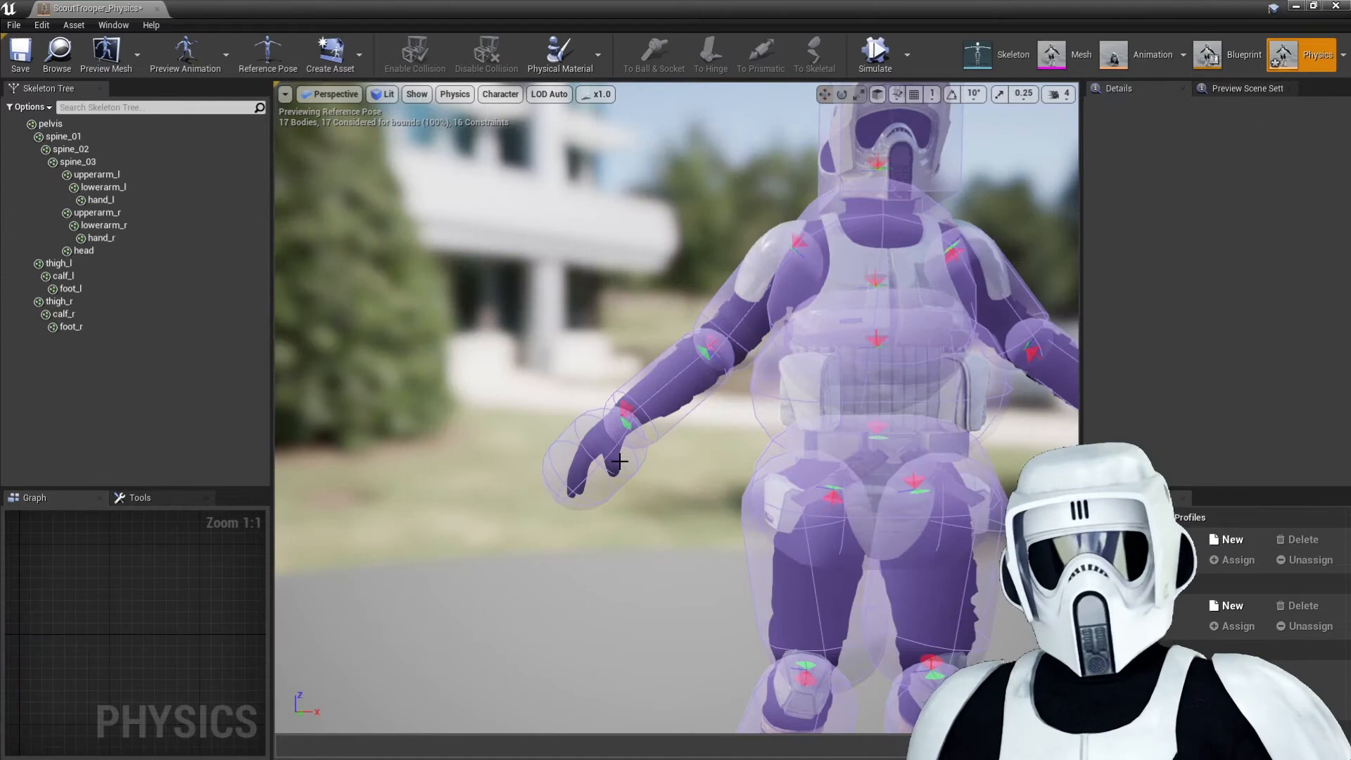
Step: Add a box shape to the hand_r body and delete the hand's original capsule
click(619, 461)
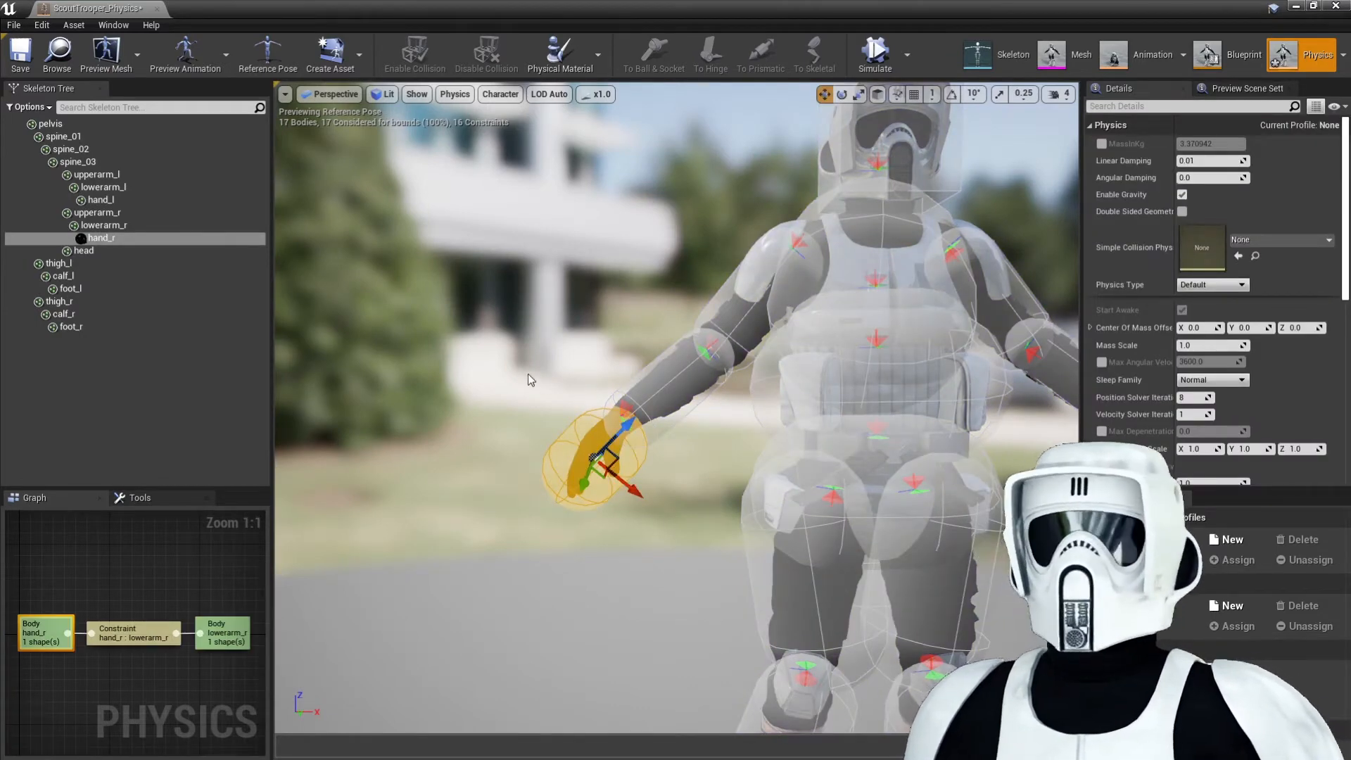
key(f)
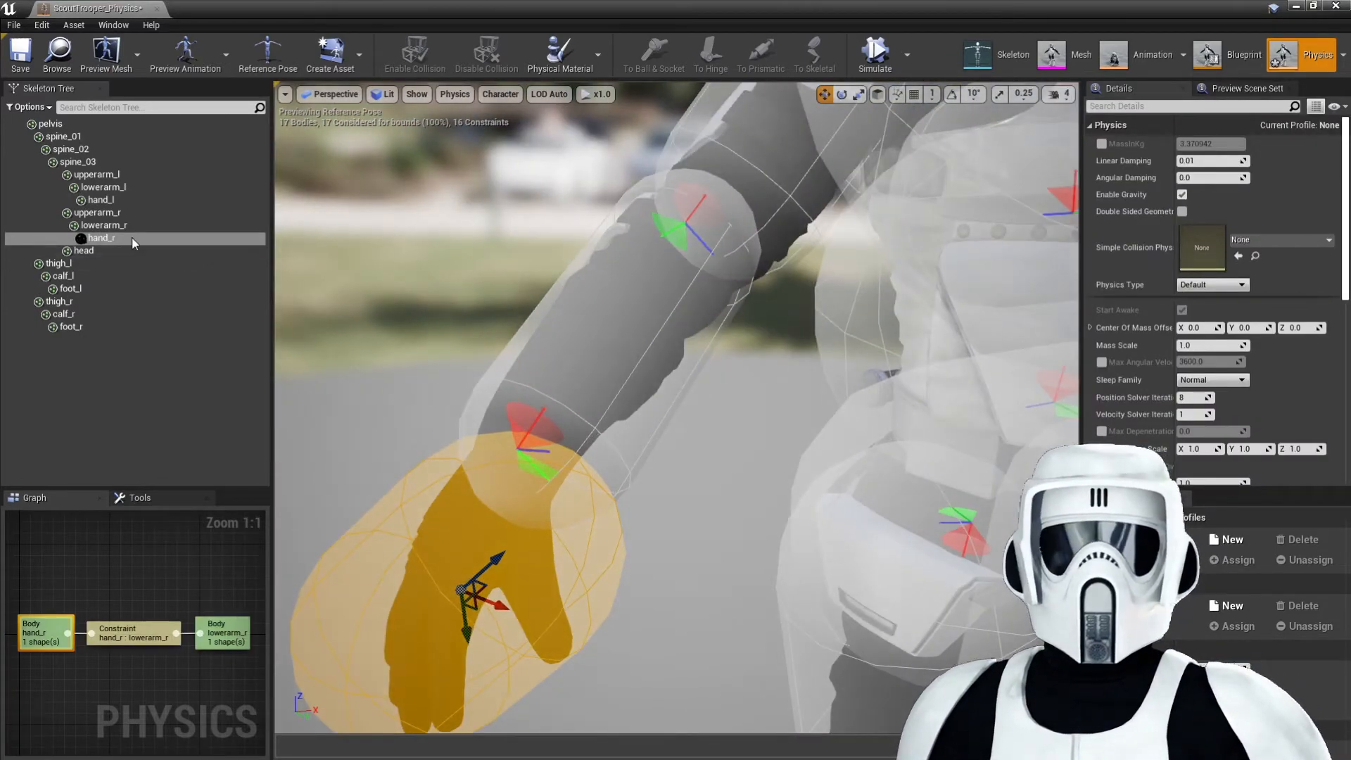
right_click(132, 237)
mouse_move(169, 269)
click(389, 282)
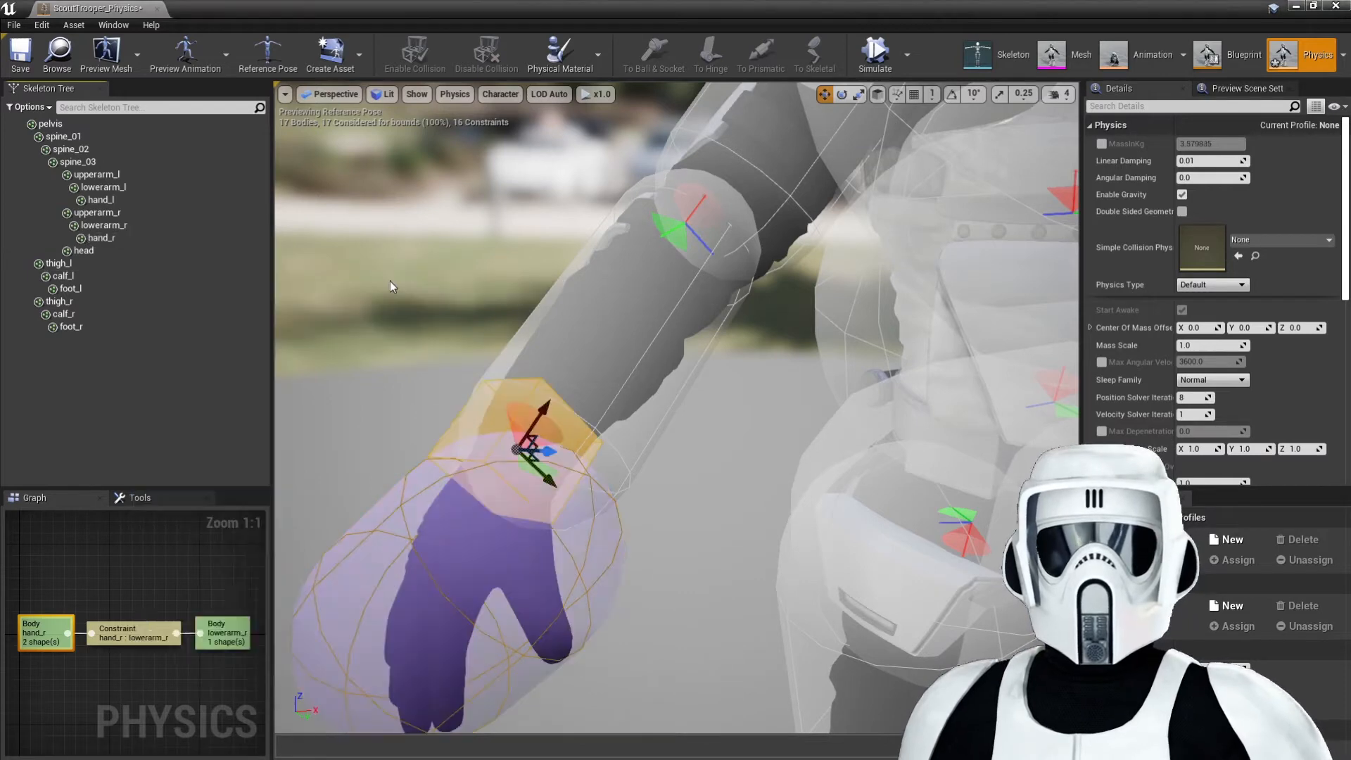
click(377, 524)
key(Delete)
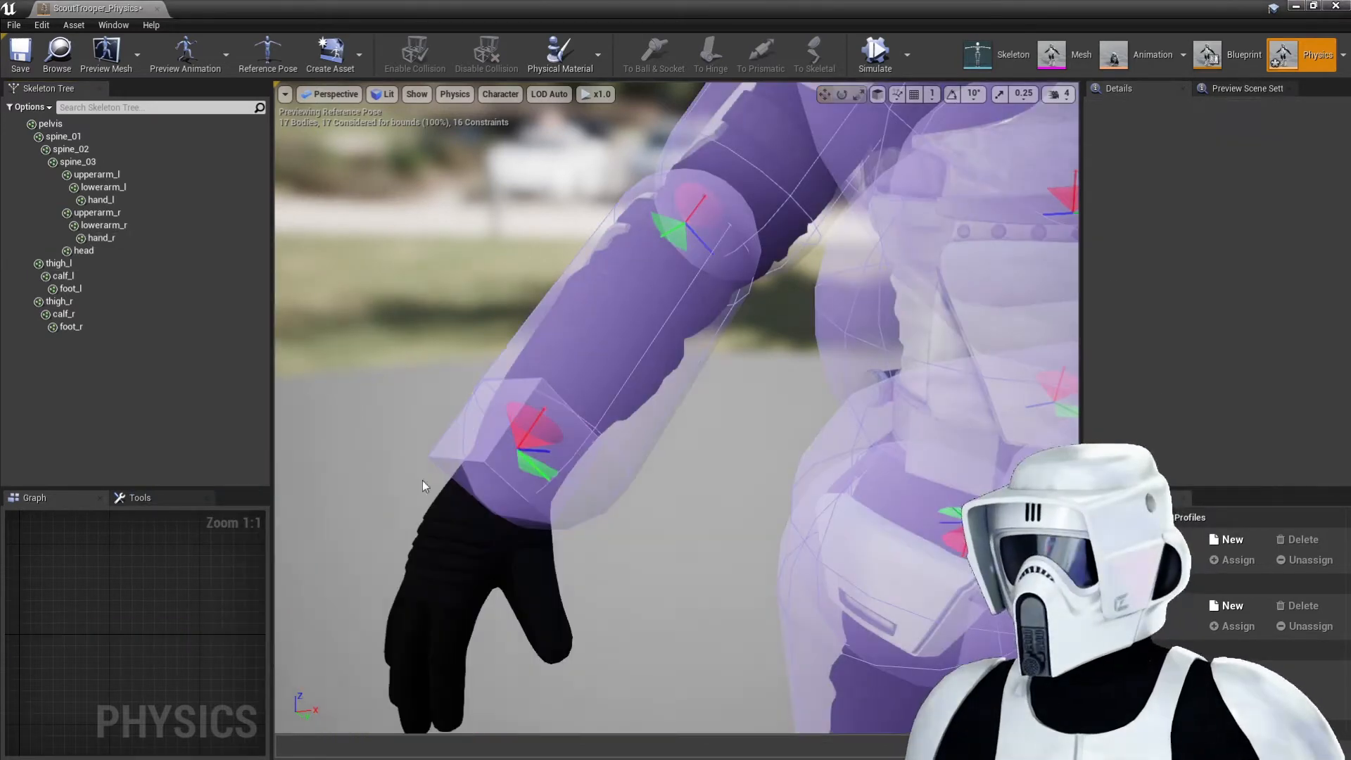
Step: Move the right hand's box down from the wrist and scale it to fit around the palm
click(526, 469)
click(474, 467)
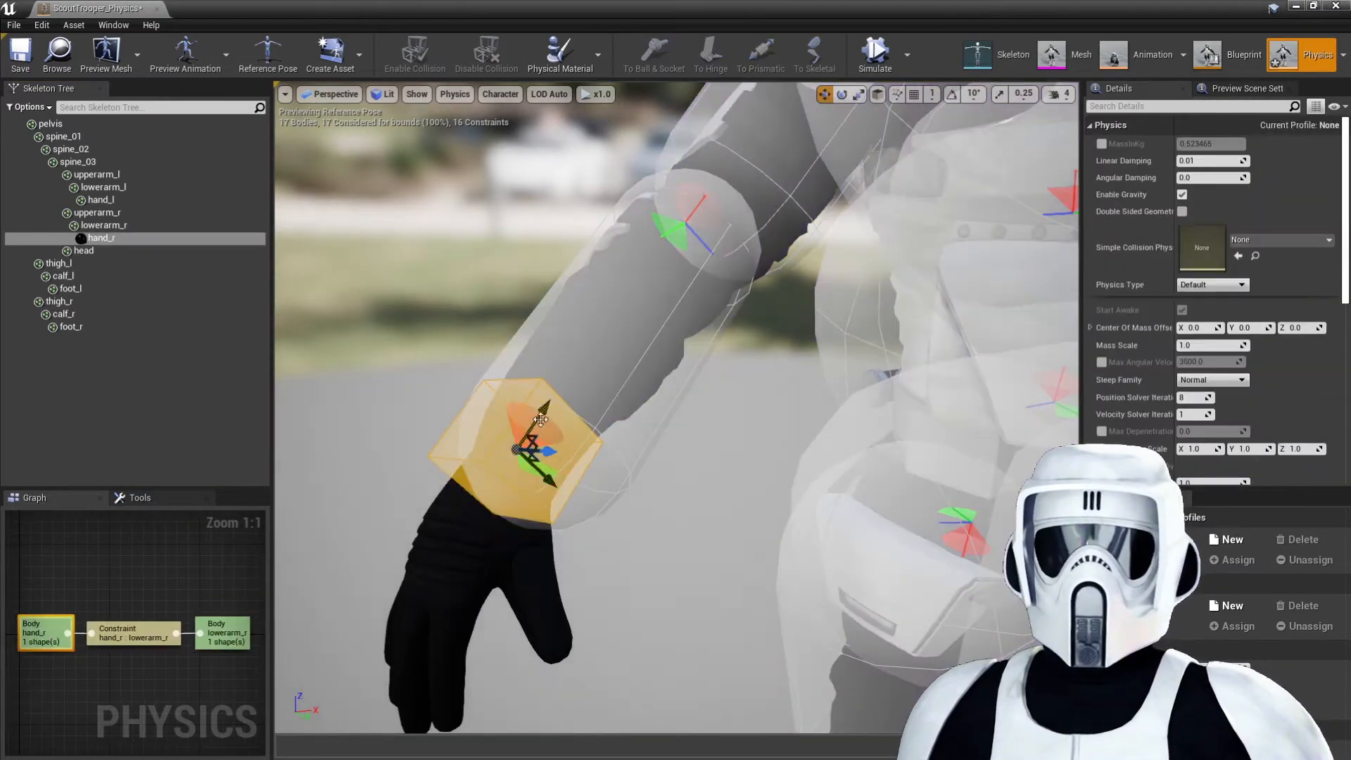
drag(534, 415, 484, 484)
alt+drag(524, 485, 496, 436)
key(r)
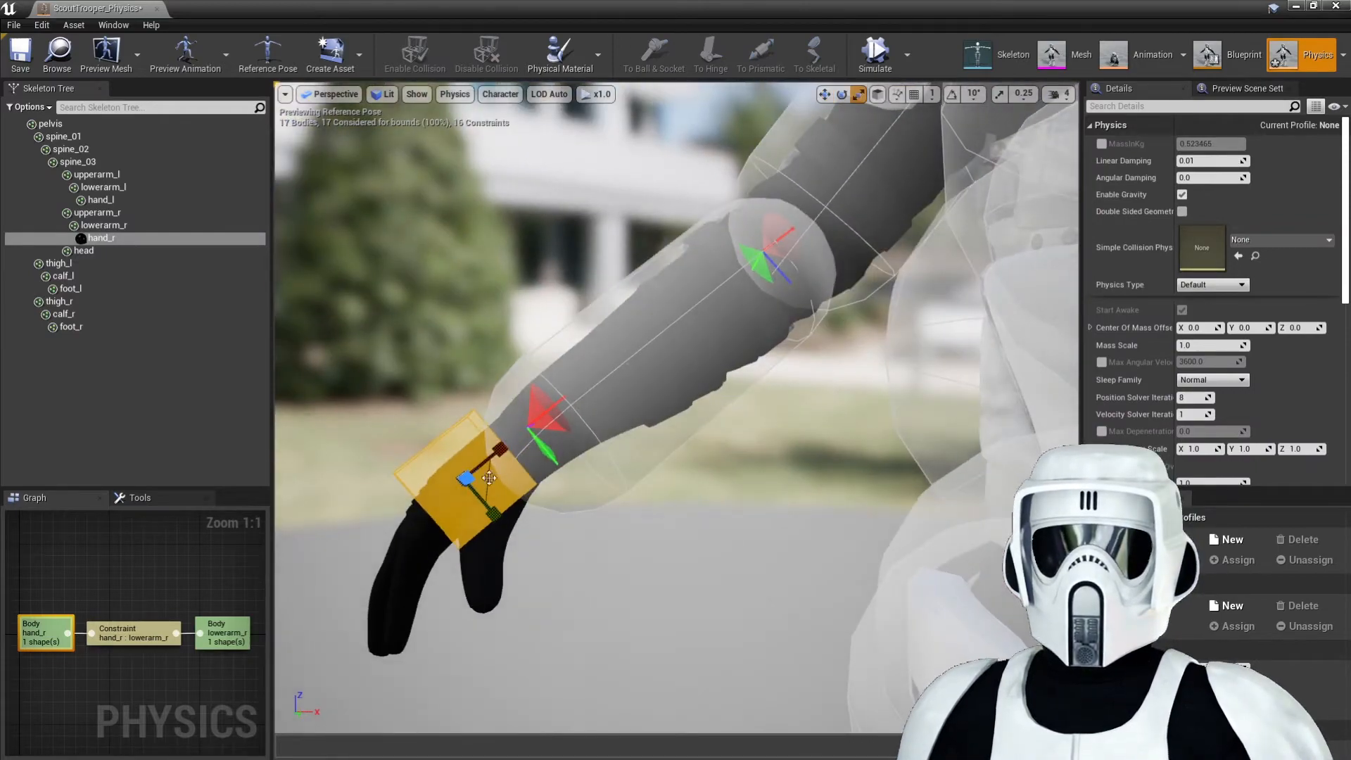
drag(490, 483, 506, 453)
key(w)
drag(501, 515, 690, 577)
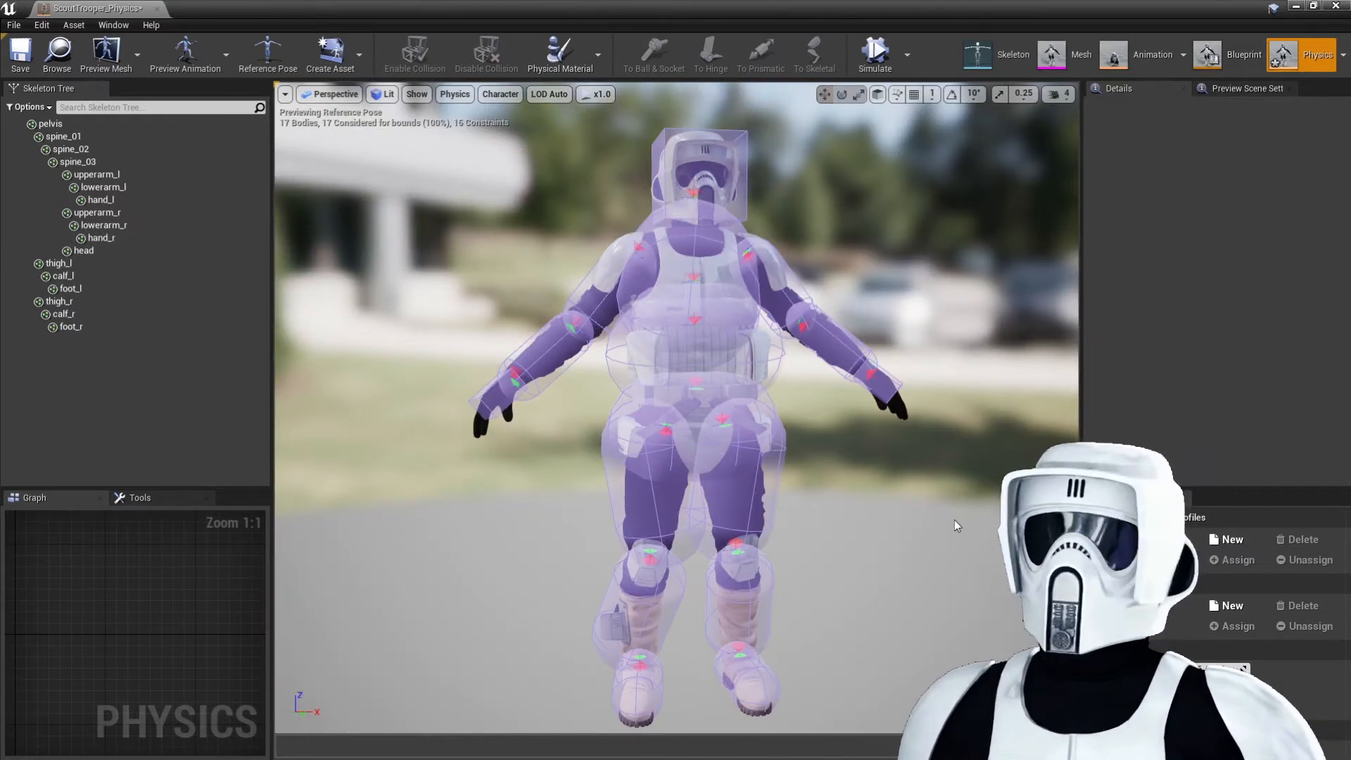
Step: Scale down the spine_03 body and rotate it to fit the upper torso
alt+drag(807, 308, 807, 352)
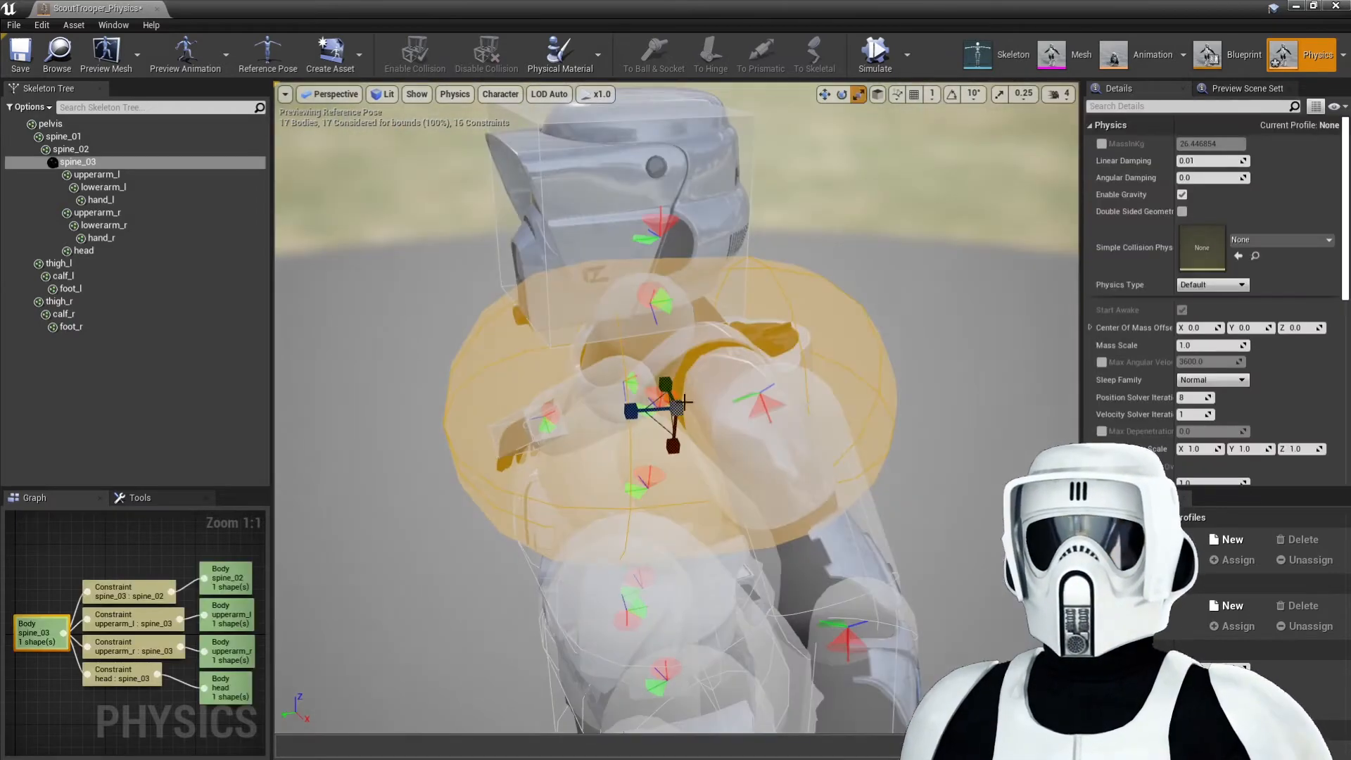
key(e)
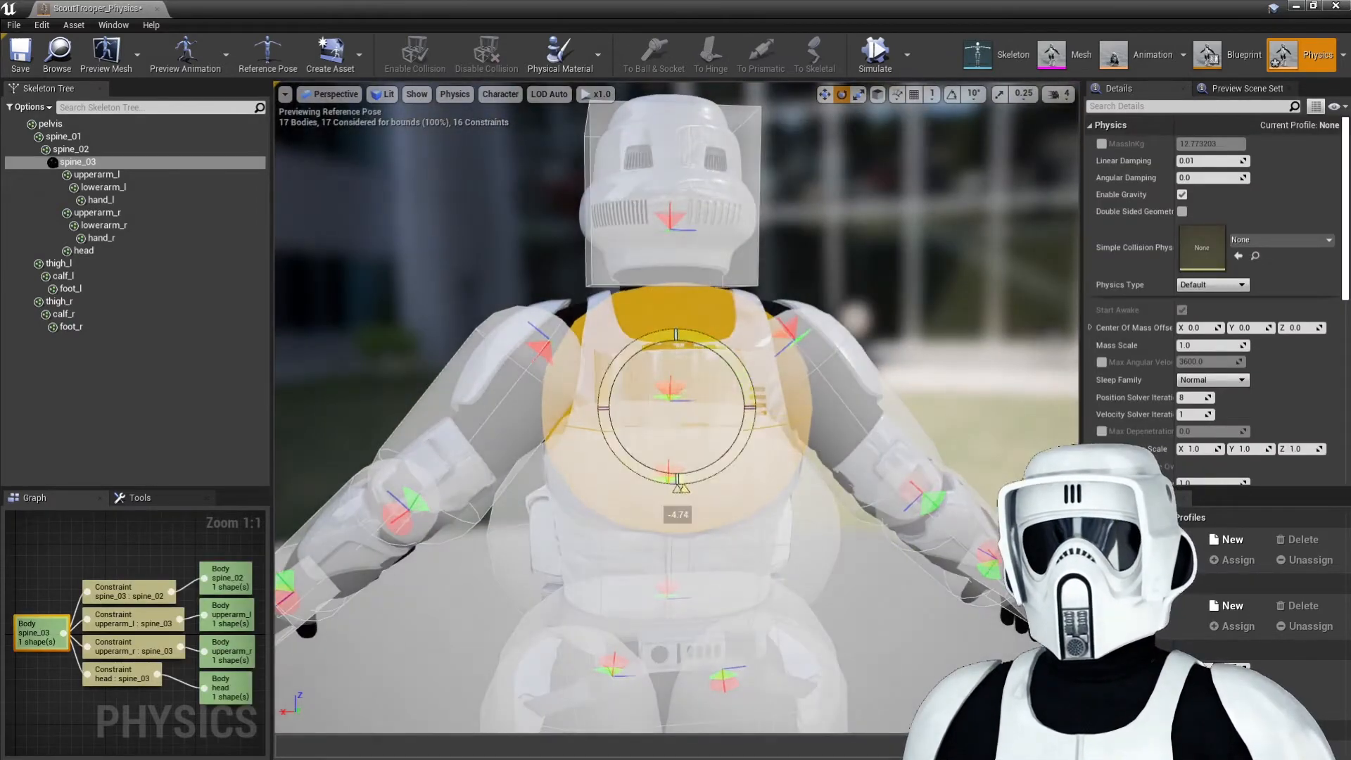
key(w)
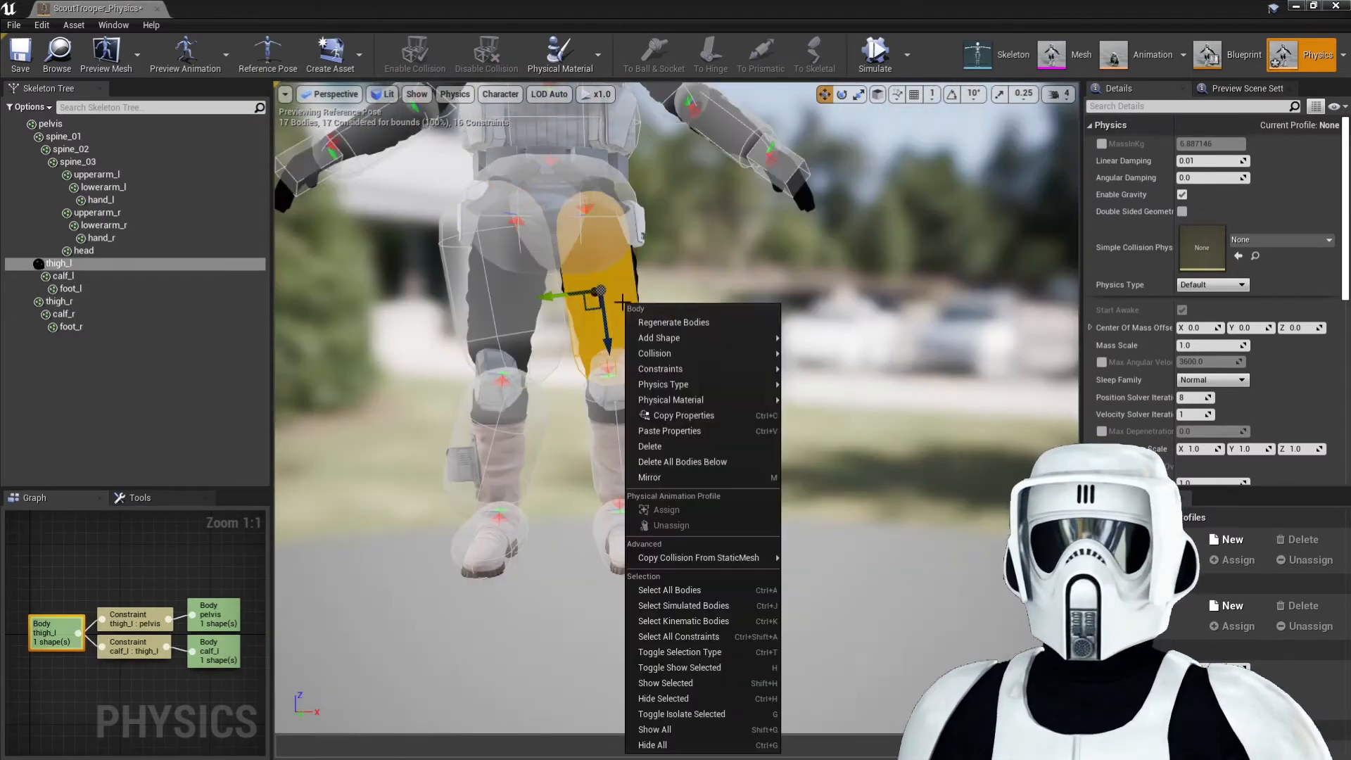
Step: Mirror the fitted left thigh and left calf bodies onto the right leg
key(Escape)
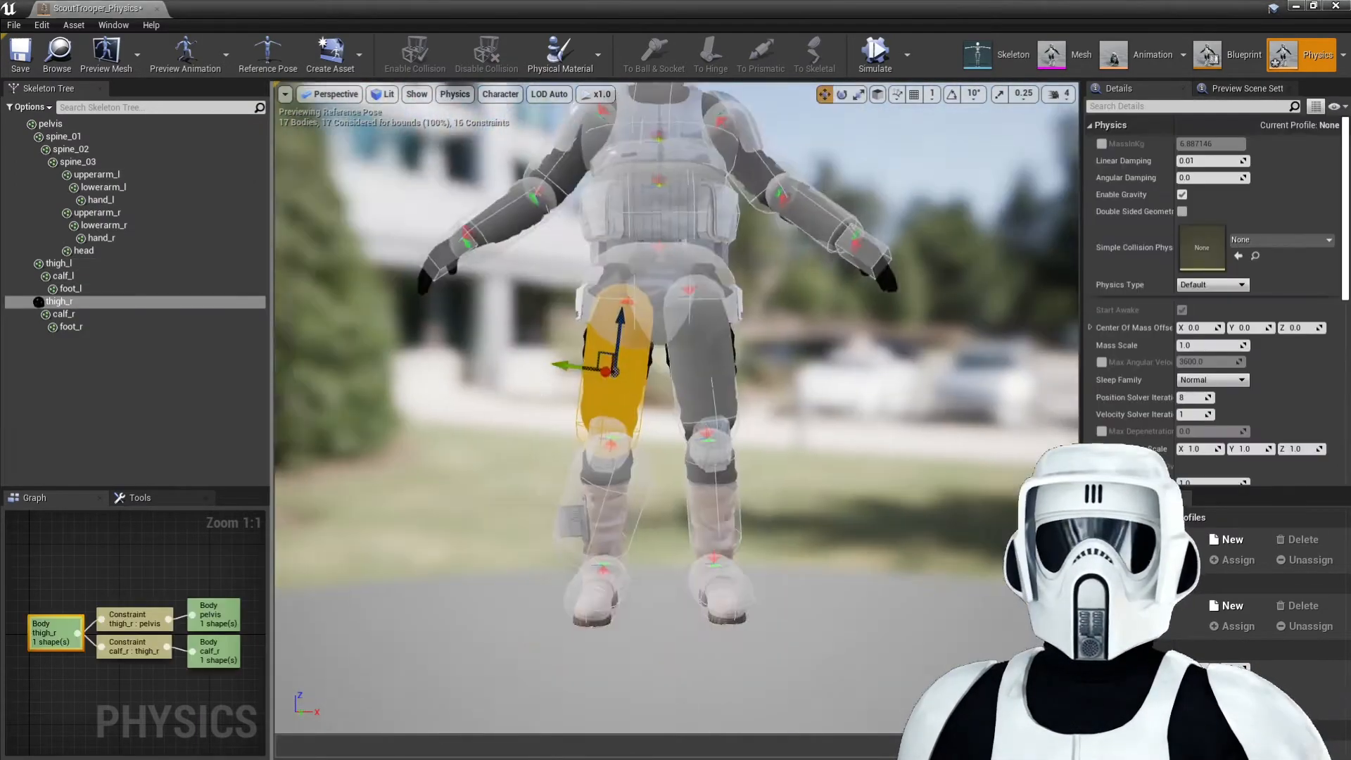
scroll(675, 408, up, 5)
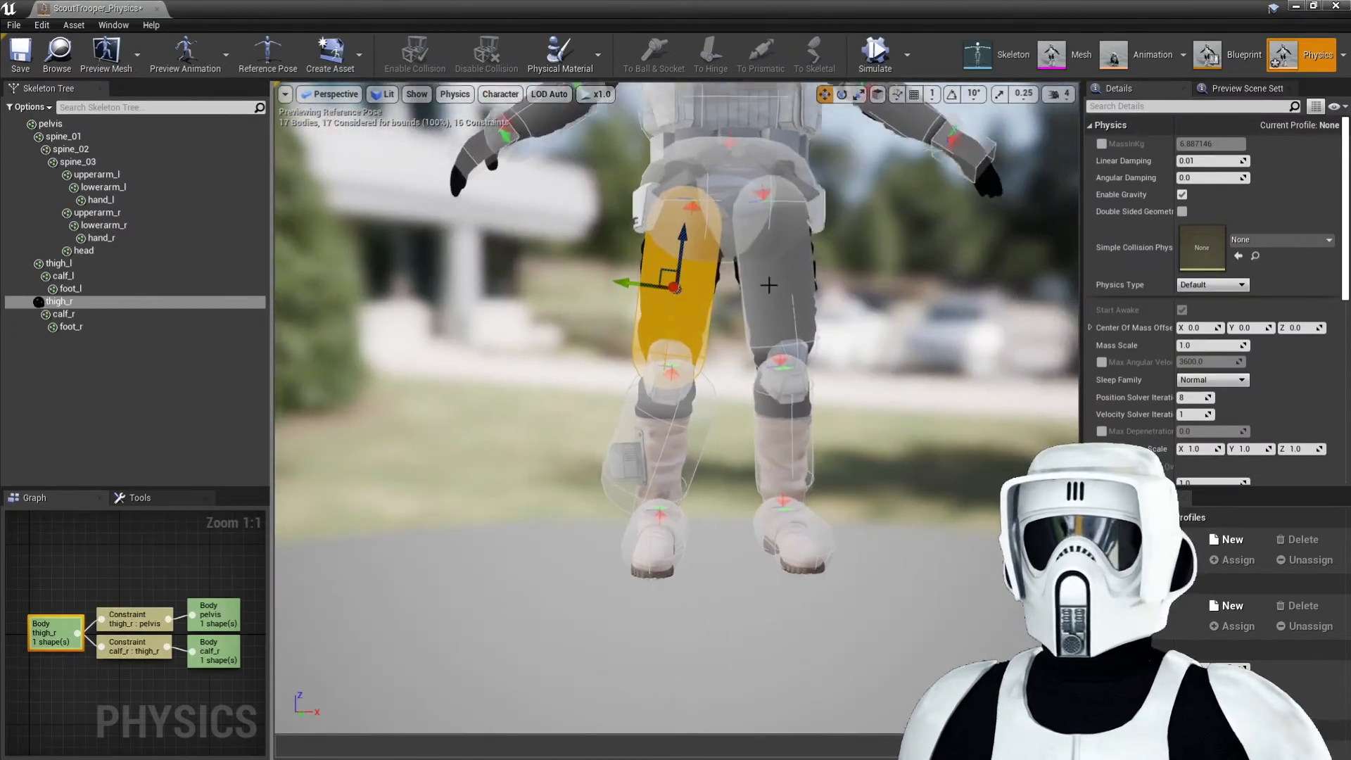
click(1058, 93)
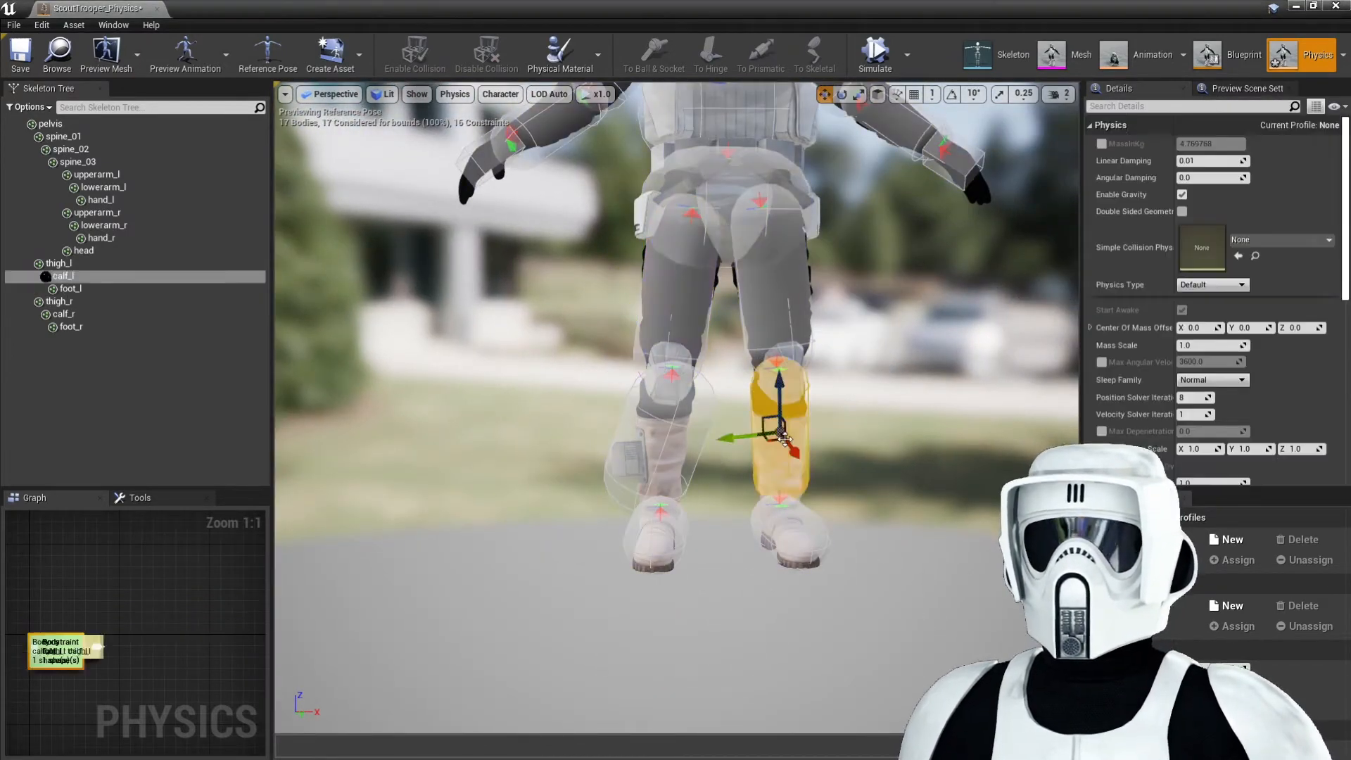
right_click(721, 315)
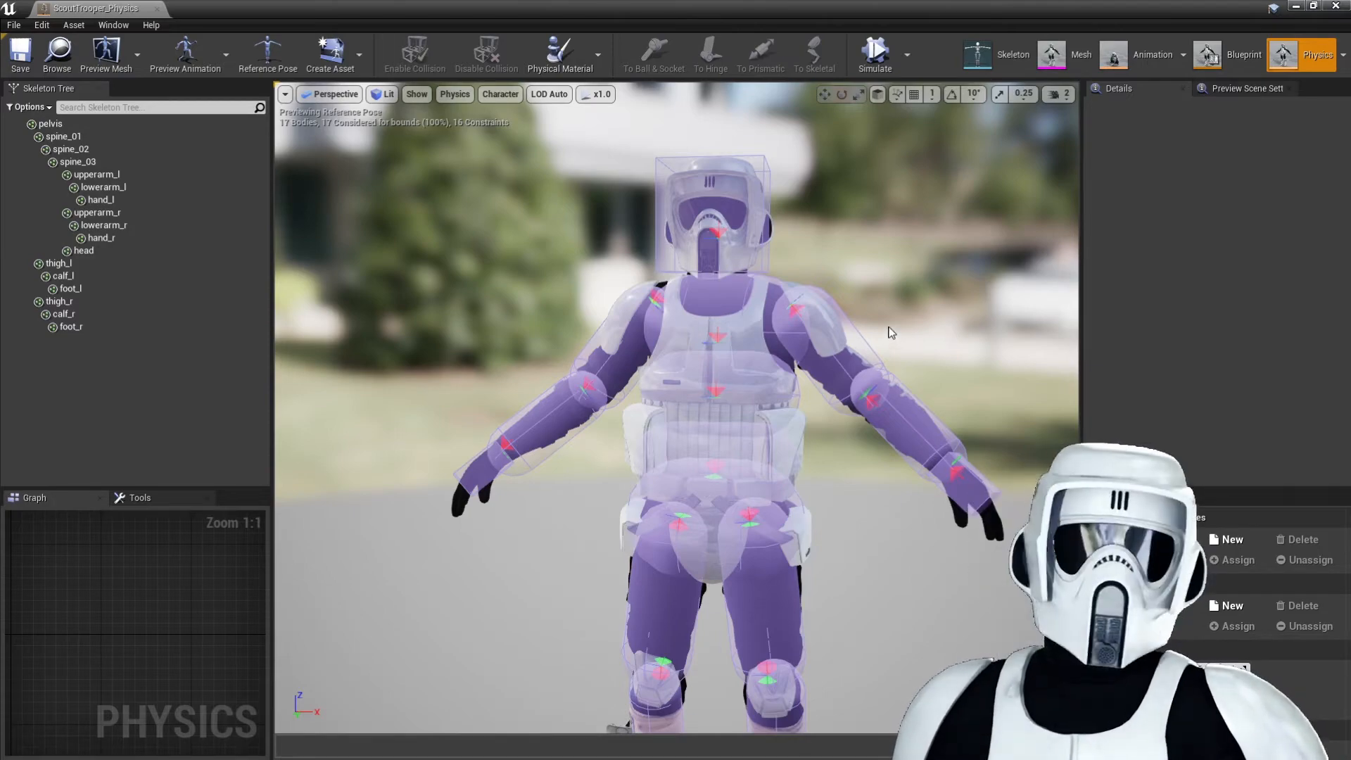
Step: Select the lowerarm_l–upperarm_l constraint at the left elbow and set its Twist Limit to 0
click(908, 380)
key(f)
alt+drag(1047, 304, 1020, 246)
alt+drag(918, 366, 889, 361)
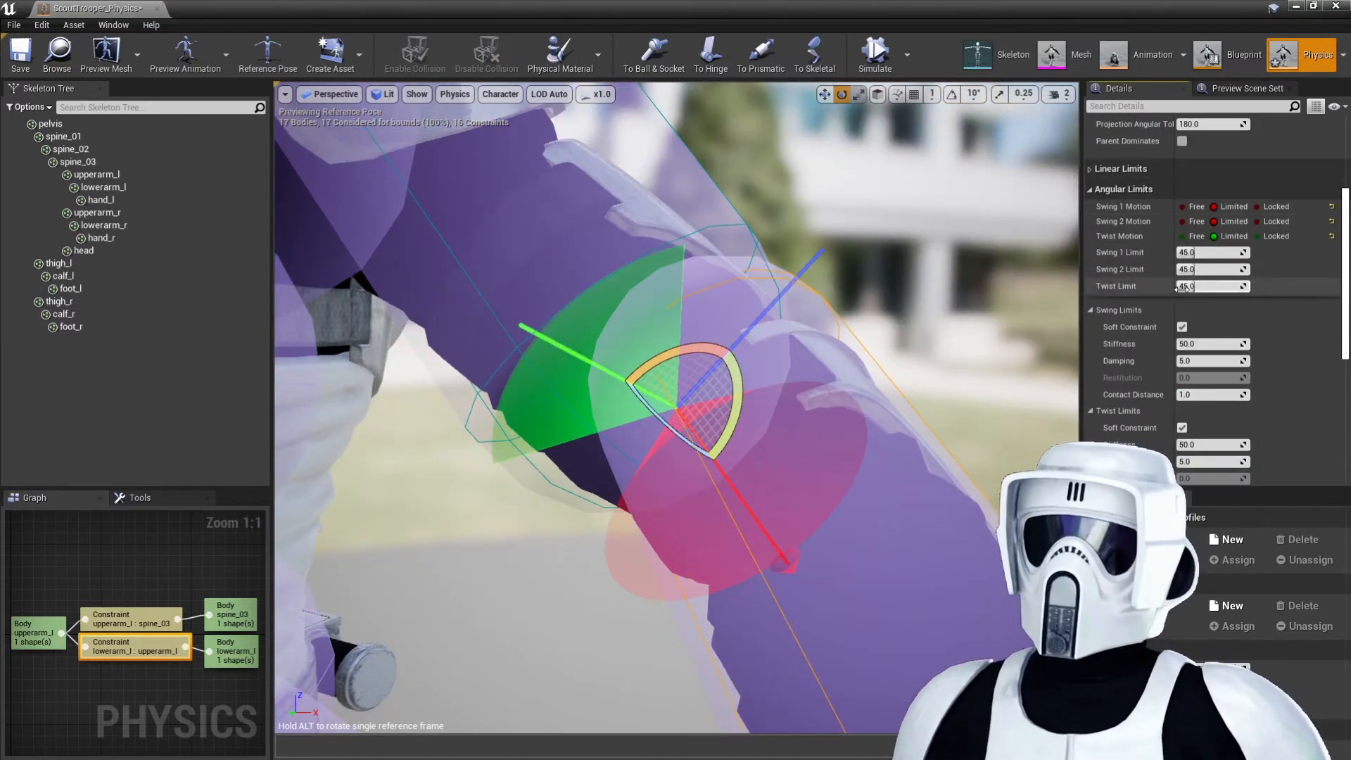
mouse_move(1211, 286)
mouse_down()
mouse_move(1199, 286)
mouse_move(1232, 286)
mouse_move(1188, 286)
mouse_move(1203, 252)
mouse_move(1139, 252)
mouse_move(1224, 270)
mouse_move(1196, 270)
mouse_up()
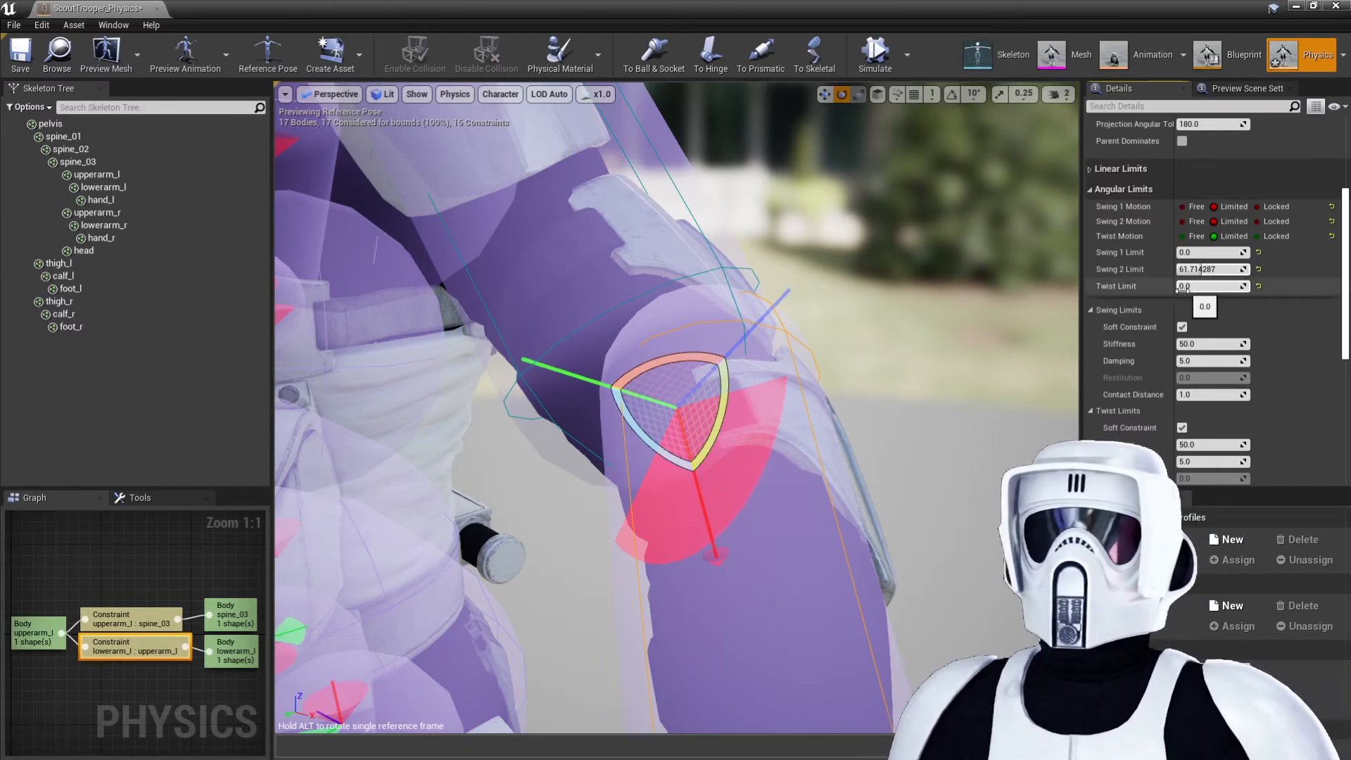
Step: Set the left elbow constraint's Swing 2 Limit to 0 and Swing 1 Limit to about 77.14, and rotate it to follow the elbow's bend
drag(1222, 270, 1256, 252)
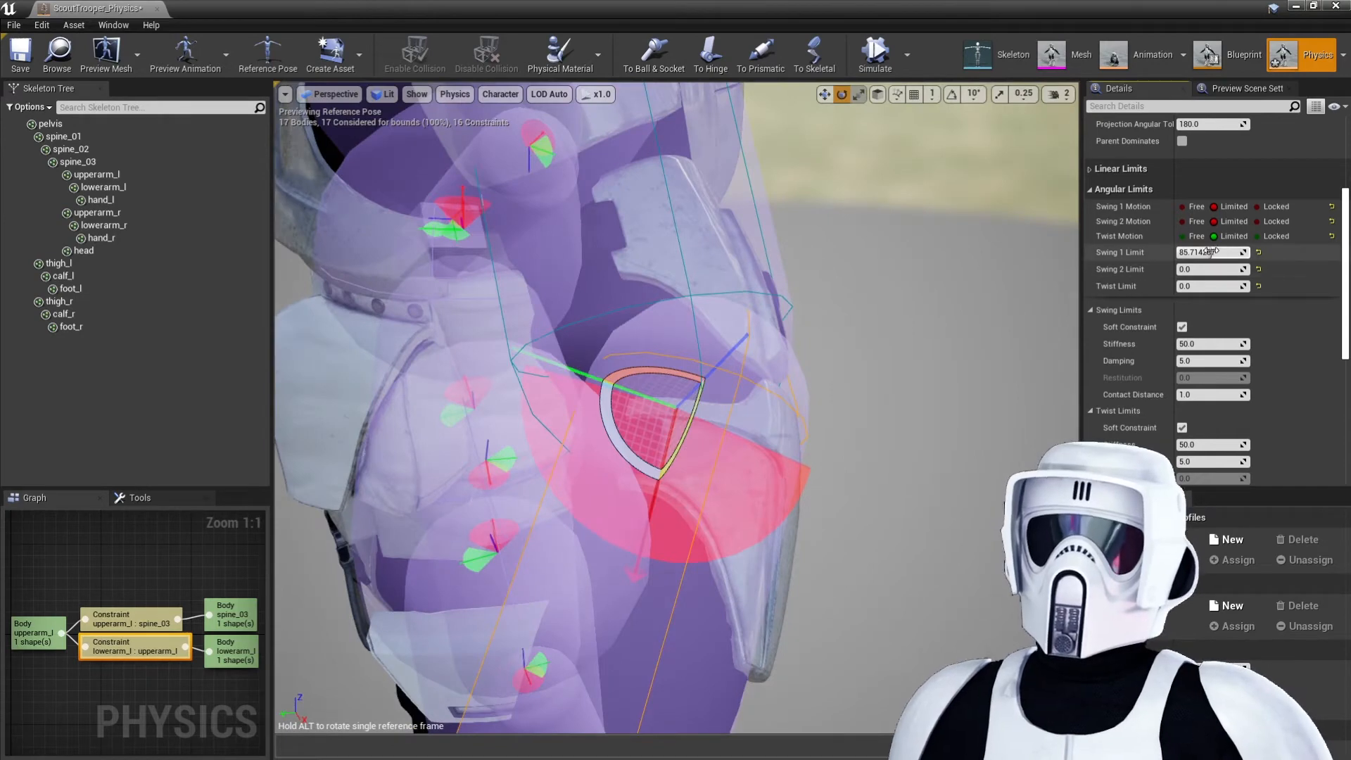
drag(1211, 251, 1204, 252)
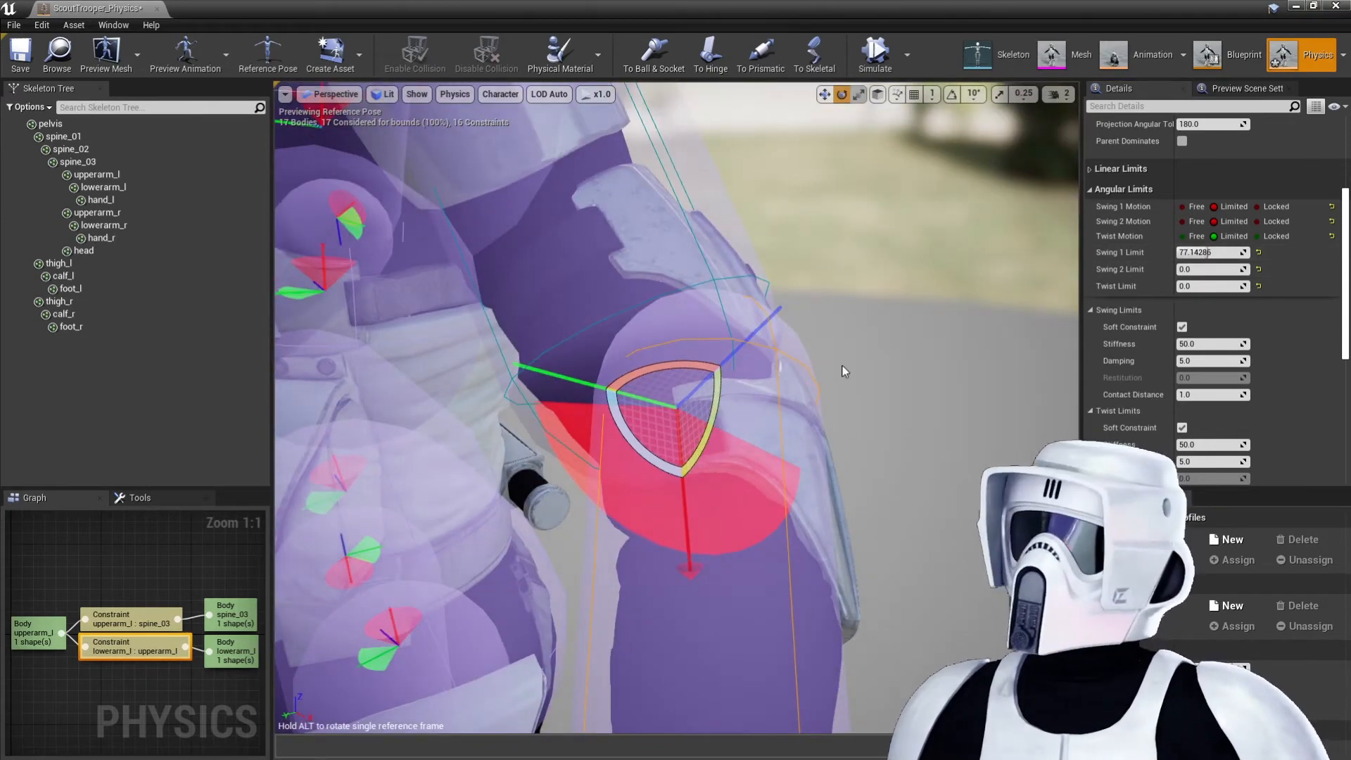
drag(639, 478, 745, 383)
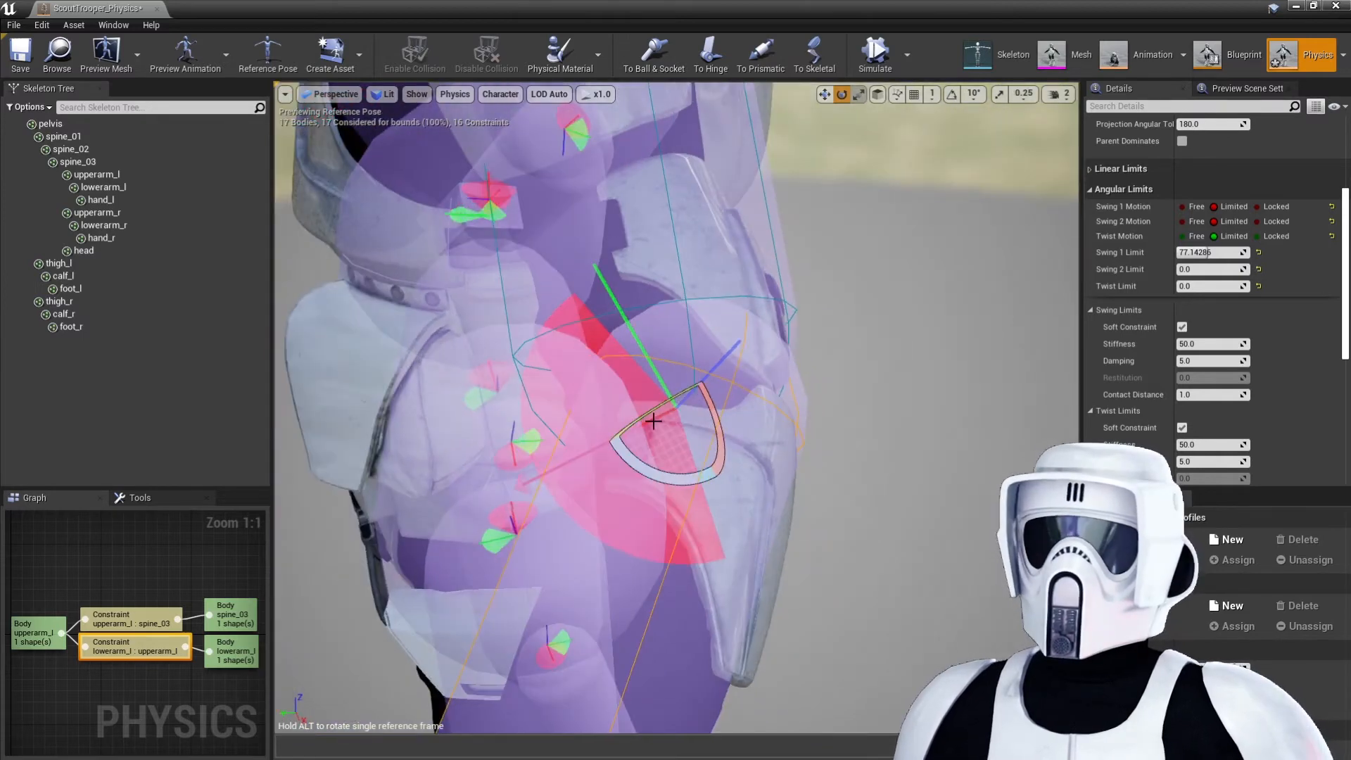
drag(648, 460, 605, 437)
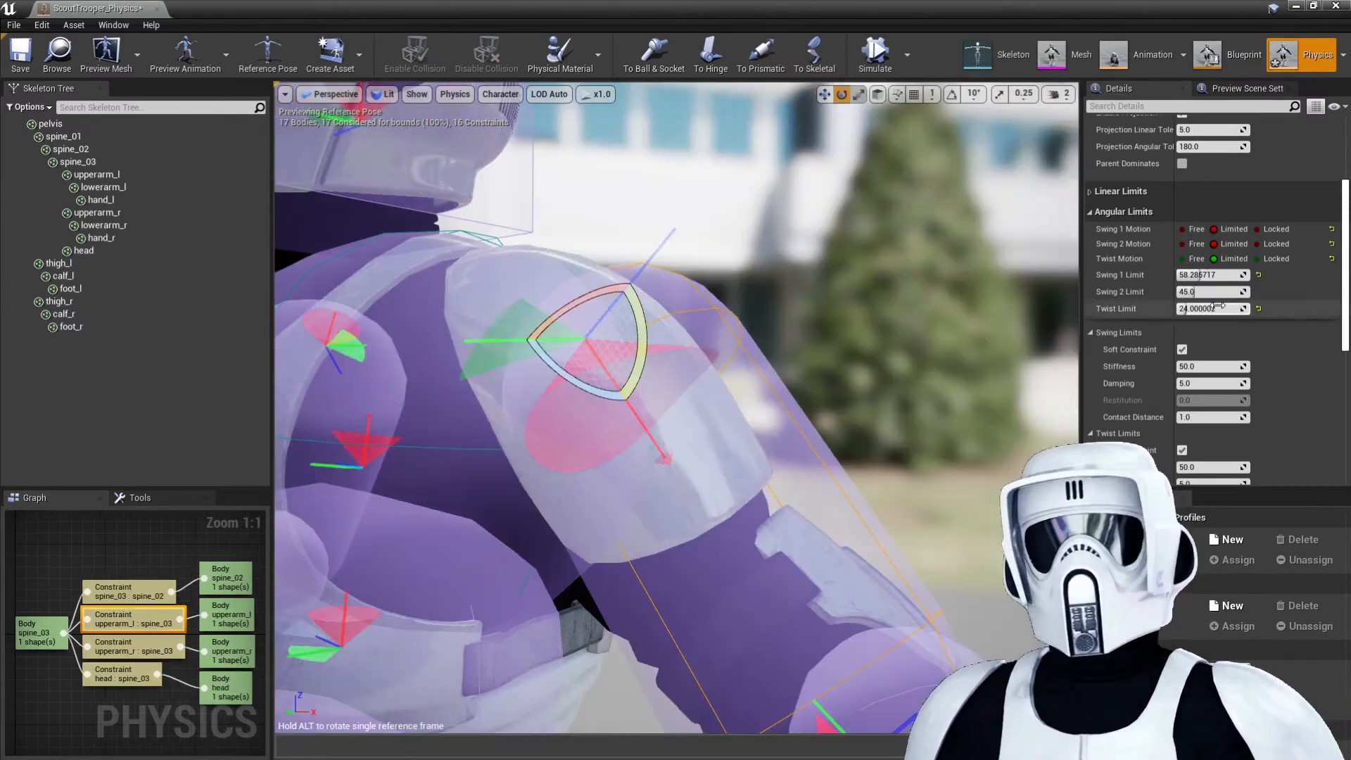
Step: Set the left shoulder constraint's (upperarm_l–spine_03) Twist Limit to 15 and adjust its Swing 1 Limit
mouse_move(1196, 308)
mouse_down()
mouse_move(1238, 308)
mouse_move(1189, 309)
mouse_up()
click(1215, 310)
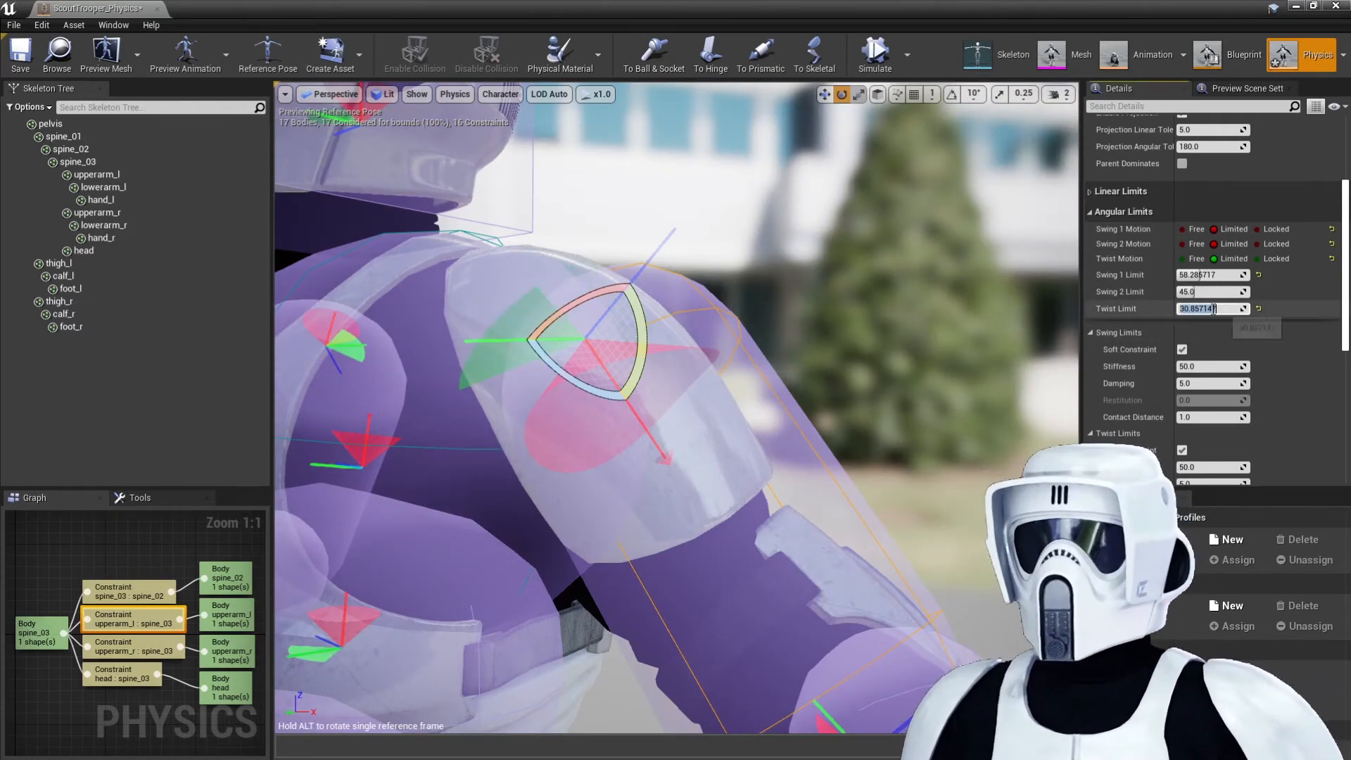
text(152)
key(BackSpace)
key(Return)
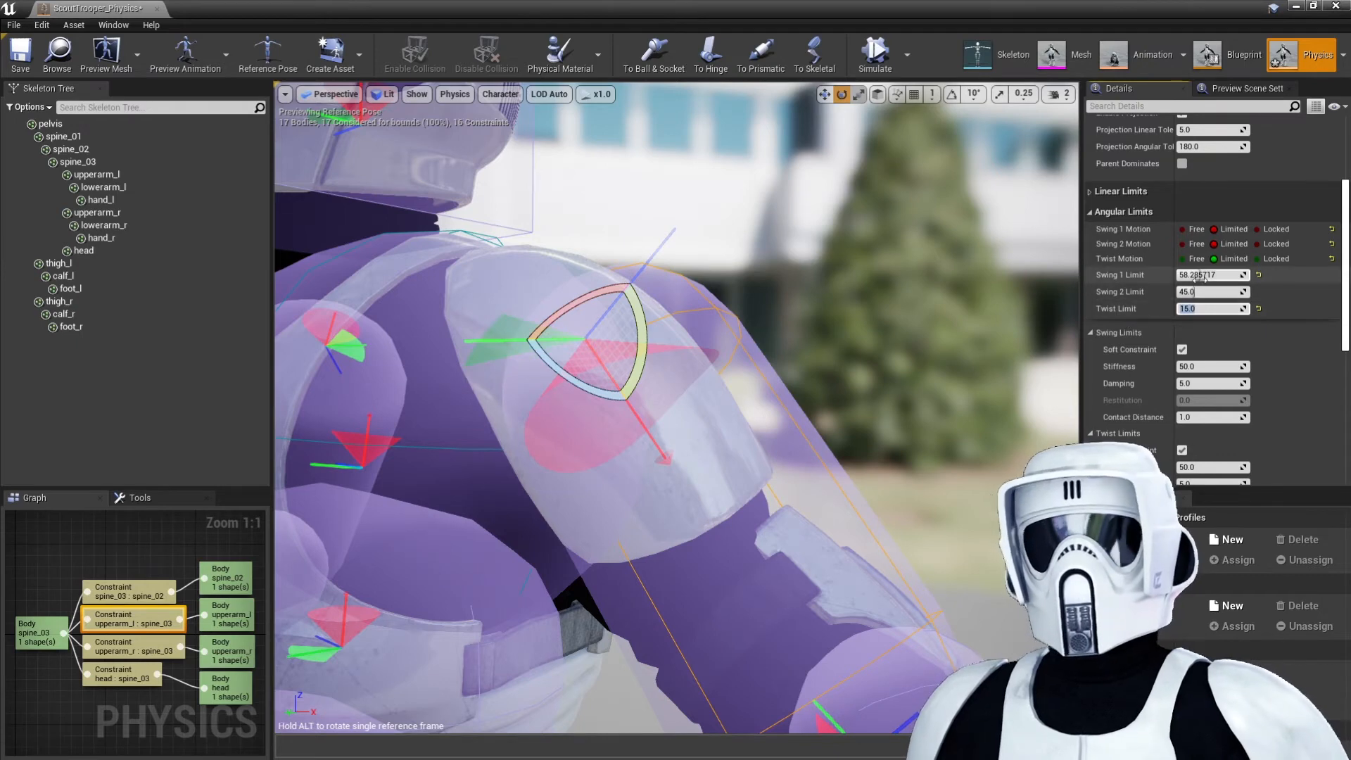
drag(1200, 275, 1190, 275)
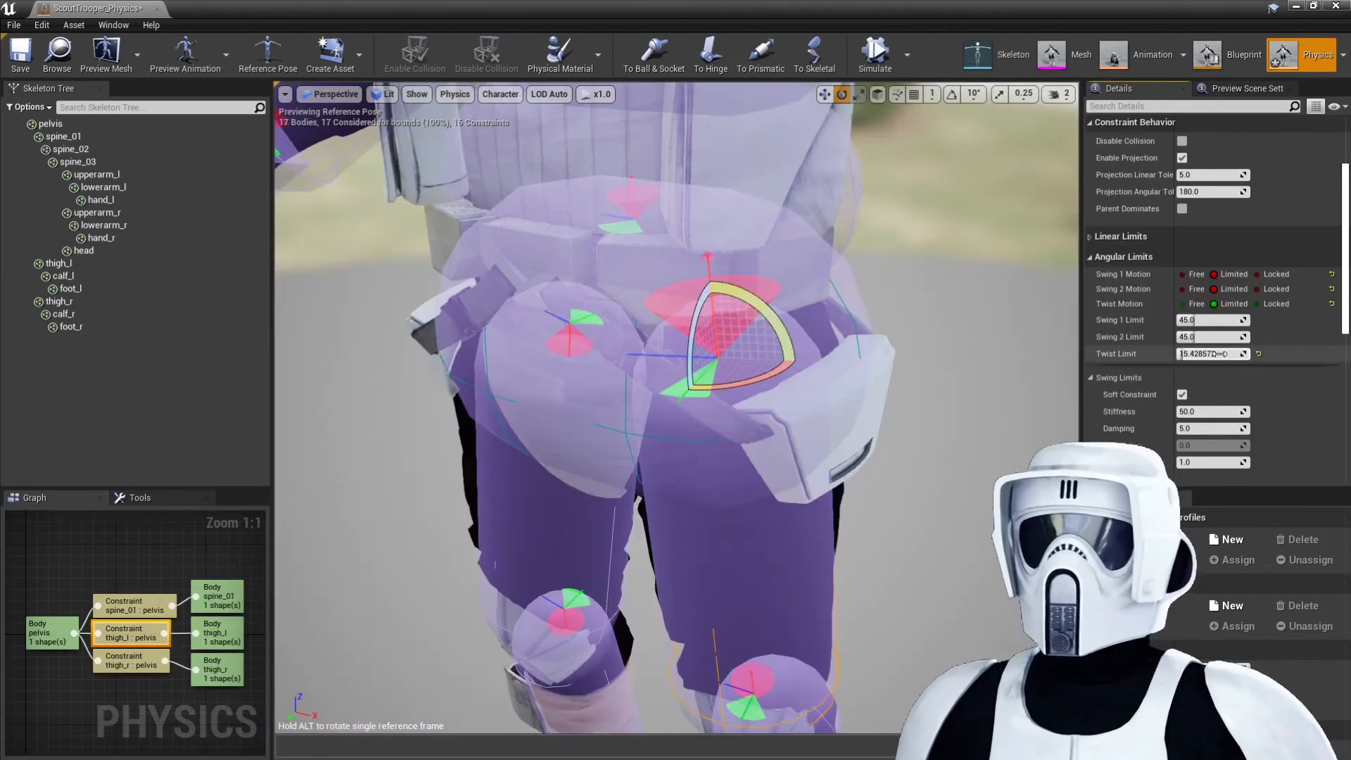
Step: Set the thigh_l–pelvis constraint's Twist Limit to 15 and Swing 2 Limit to about 14.14, and lower its Swing 1 Limit
key(Tab)
drag(1207, 337, 1191, 320)
click(1191, 321)
text(25)
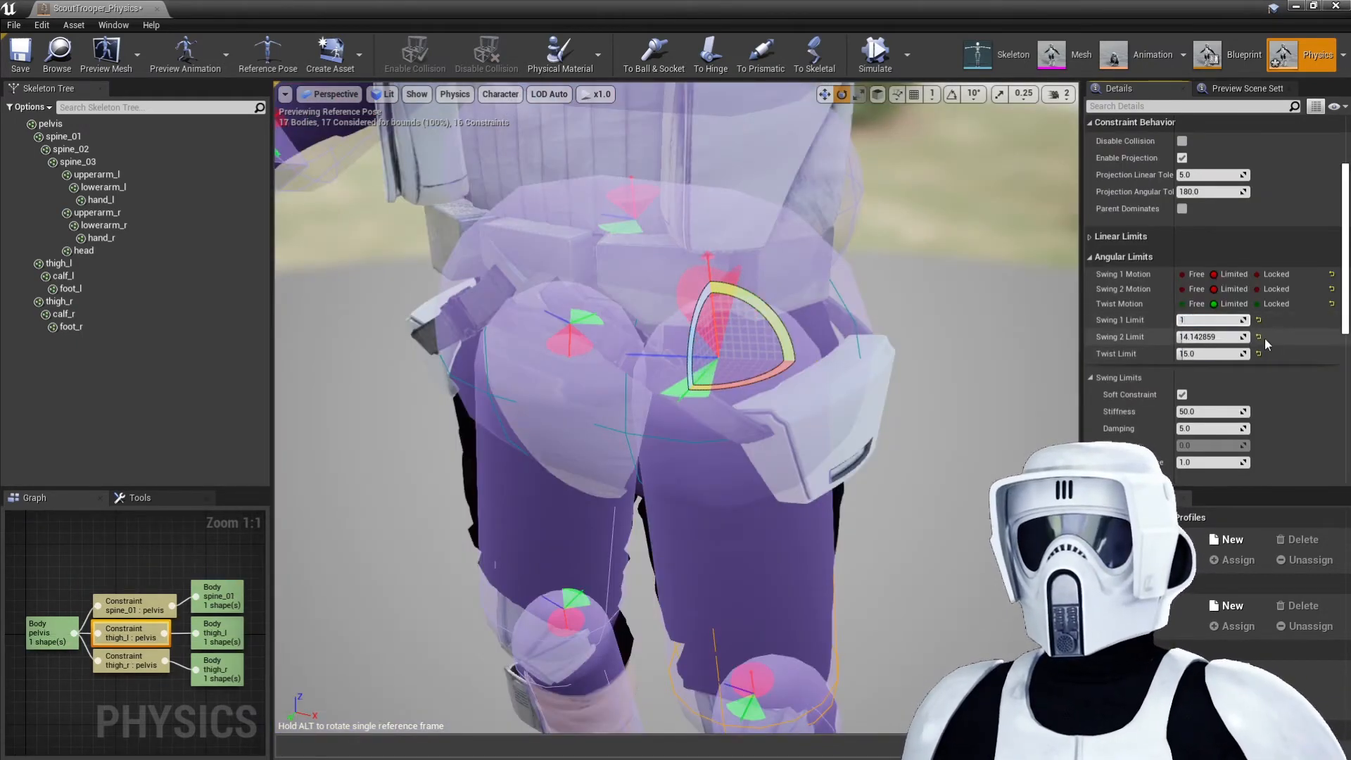
key(Return)
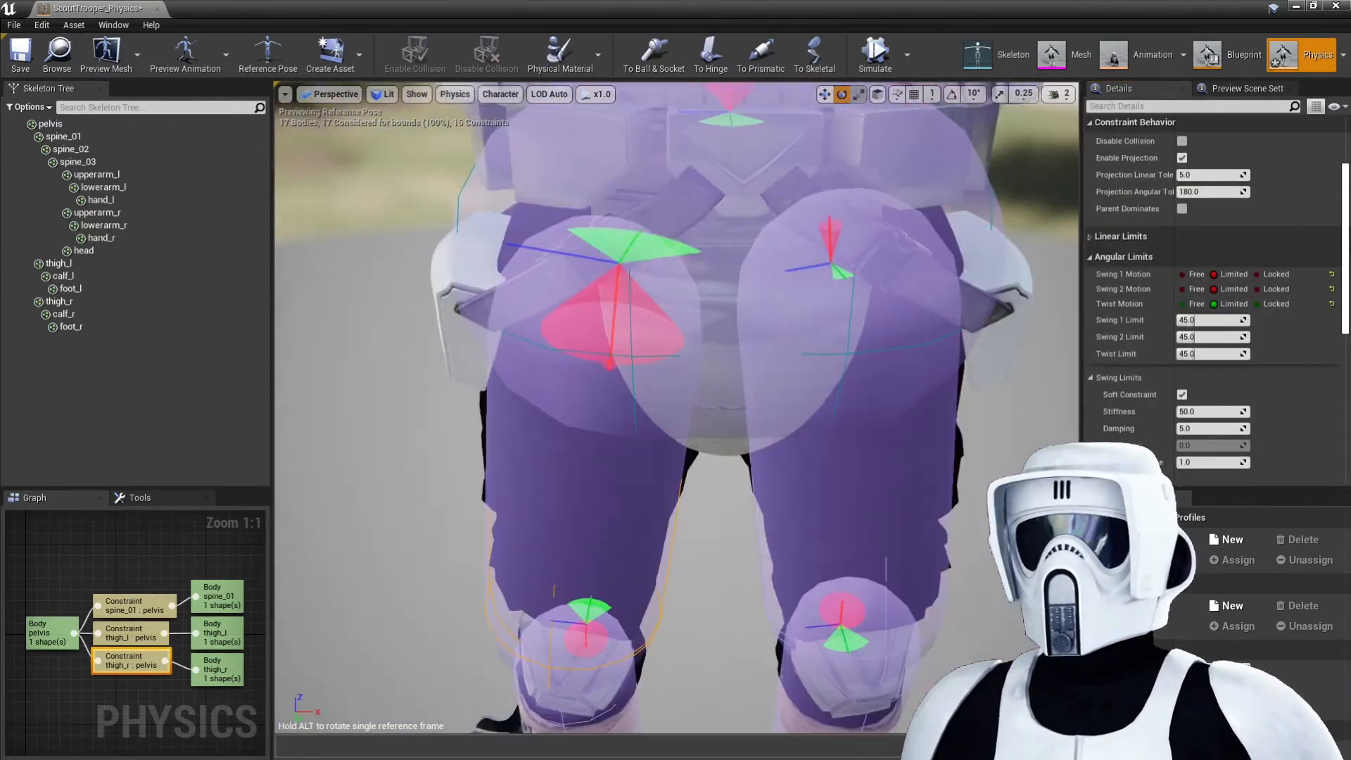
Step: Restrict the thigh_r–pelvis constraint's angular limits to 25, 10 and 10
text(25)
key(Tab)
text(10)
key(Tab)
text(10)
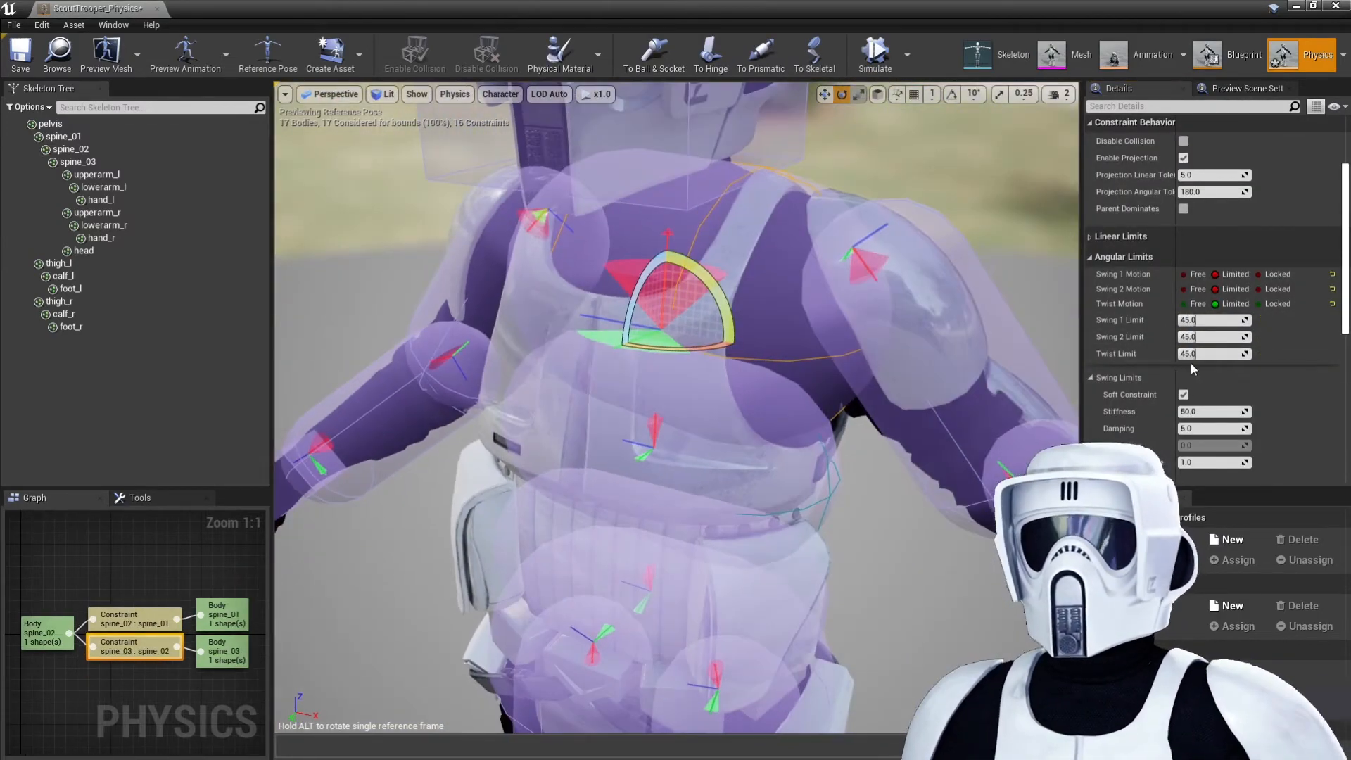
Step: Restrict the spine_03–spine_02 constraint's angular limits with 10 and 25, and open the left knee constraint's Swing 2 Limit for editing
text(10)
key(Tab)
text(25)
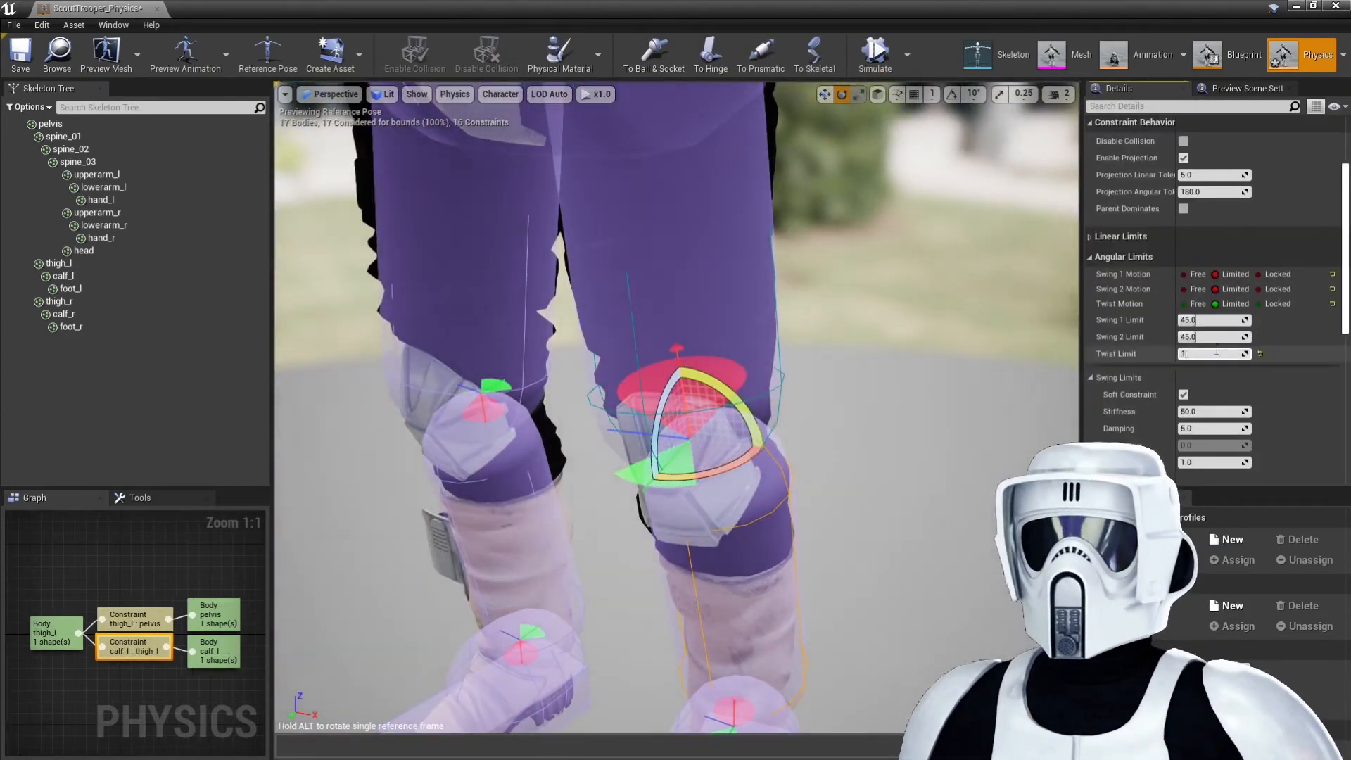
click(1227, 338)
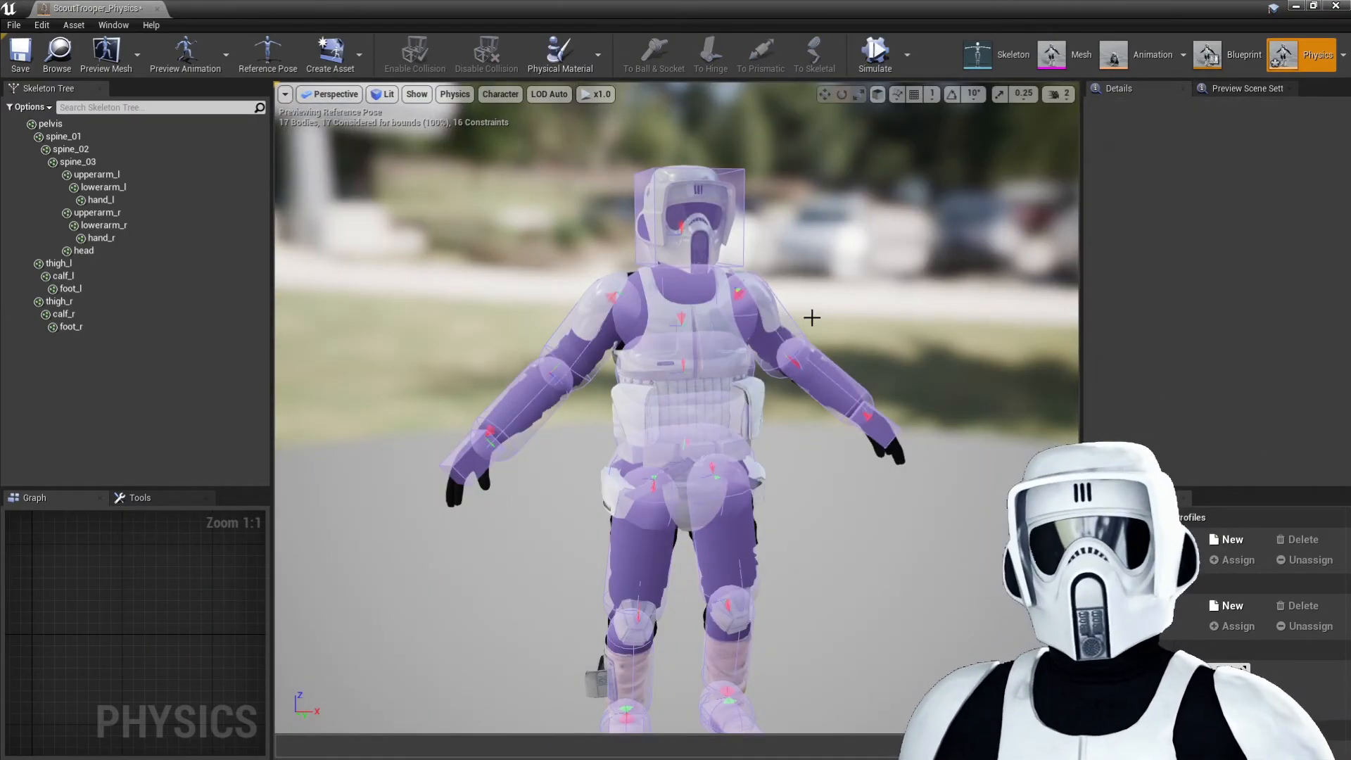
Step: Enable collision between the upperarm_l and spine_01 bodies
right_drag(882, 308, 828, 318)
click(844, 312)
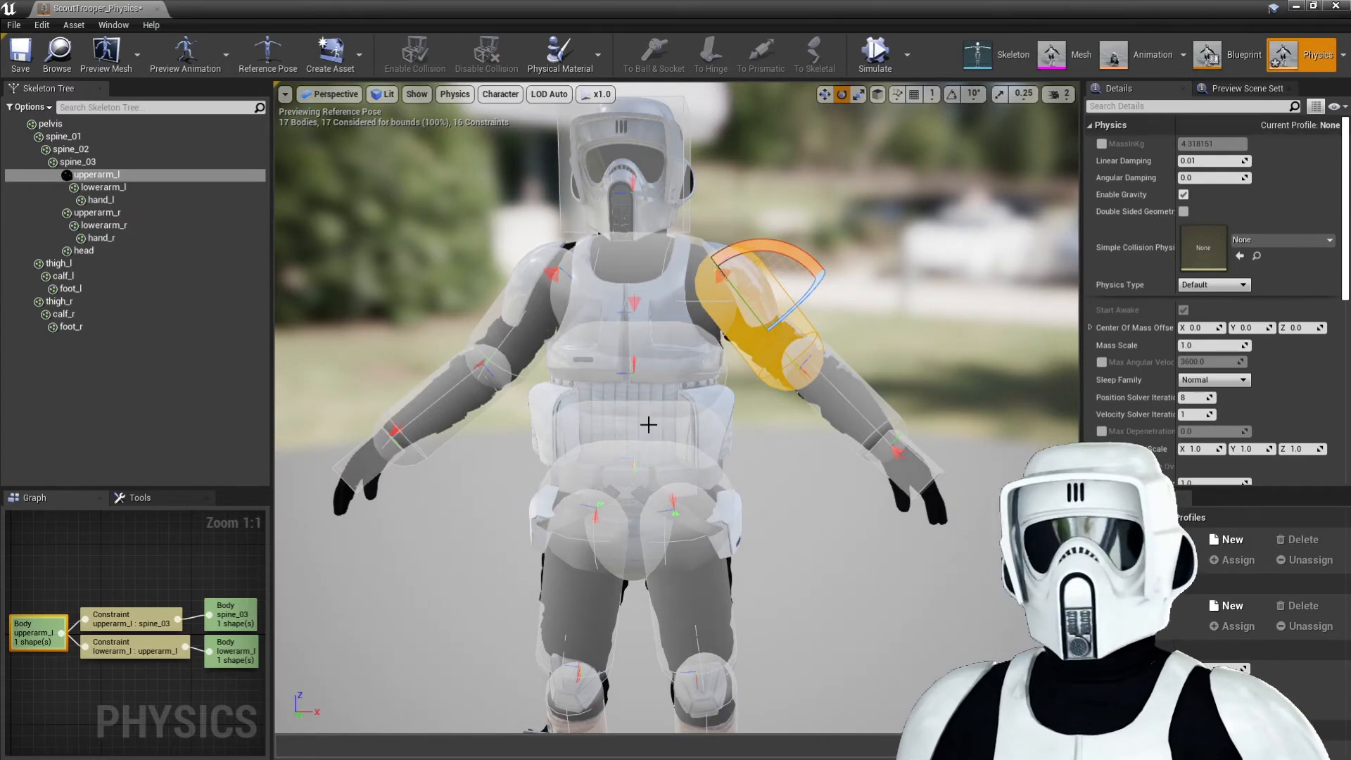
ctrl+click(687, 478)
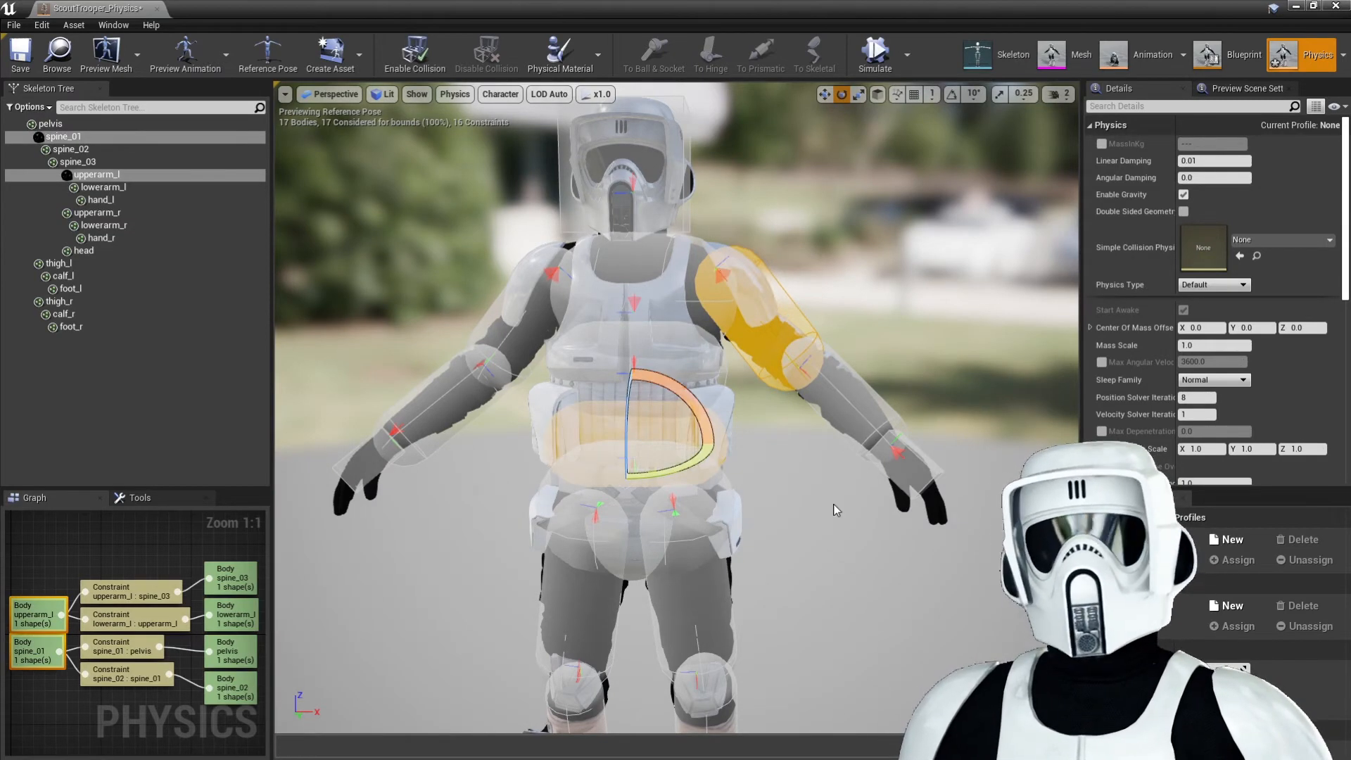
click(416, 65)
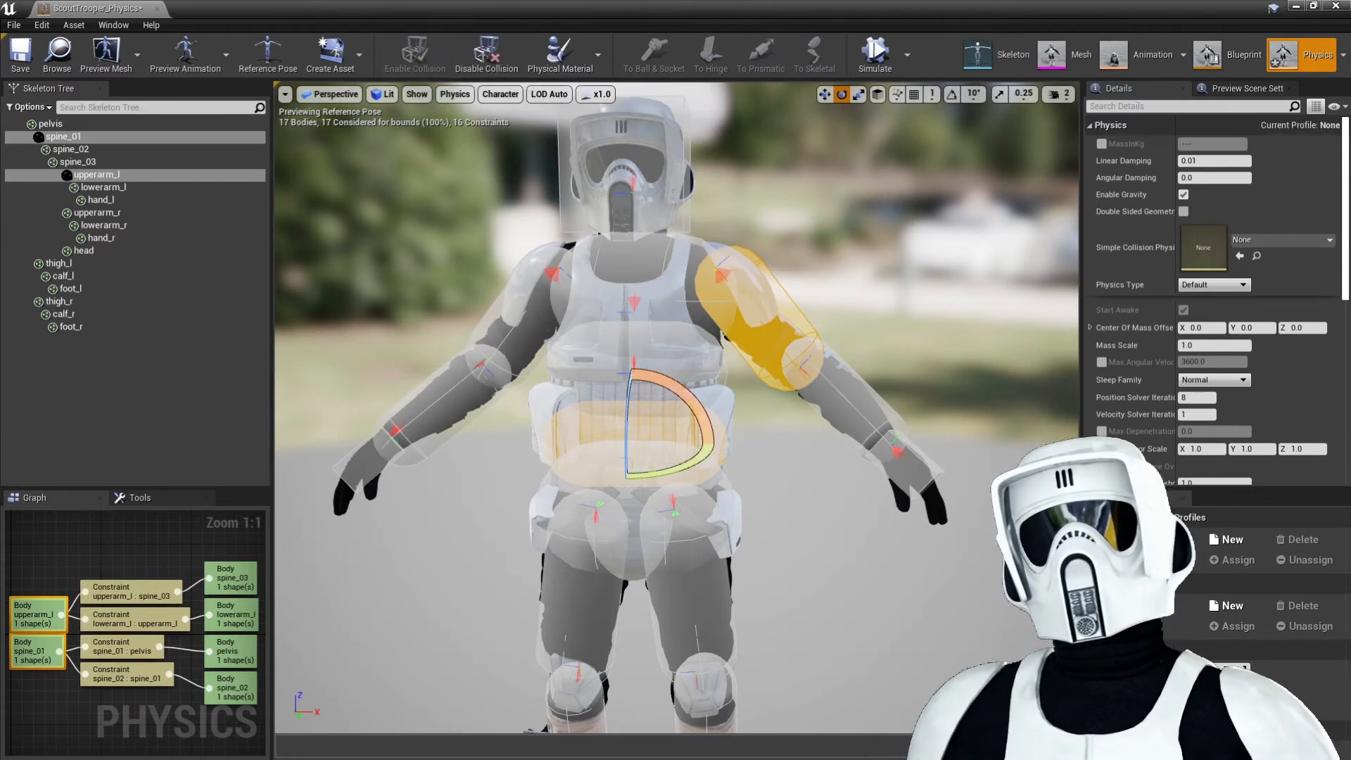
Step: Select the upperarm_l body and examine from the front and back which bodies it collides with
click(767, 269)
click(778, 298)
right_drag(810, 373, 807, 367)
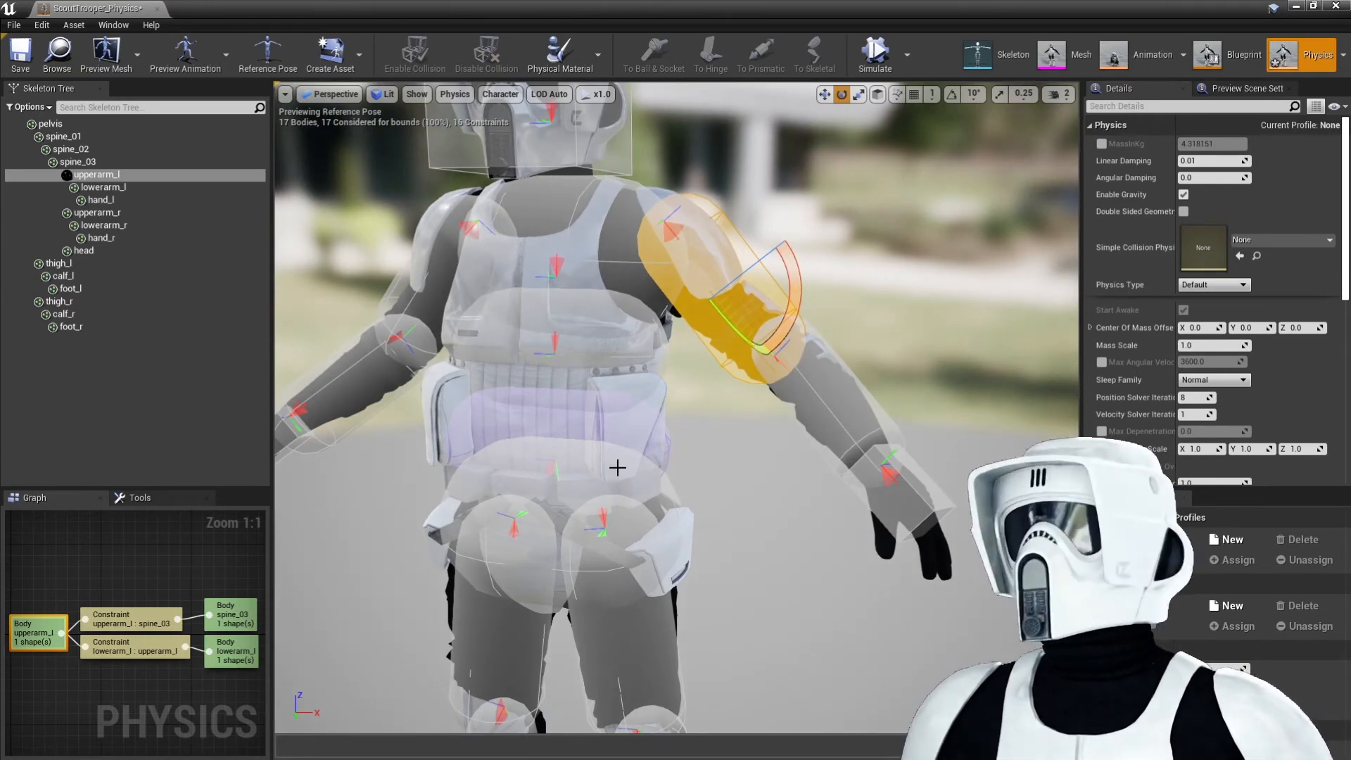
right_drag(629, 451, 629, 452)
click(766, 296)
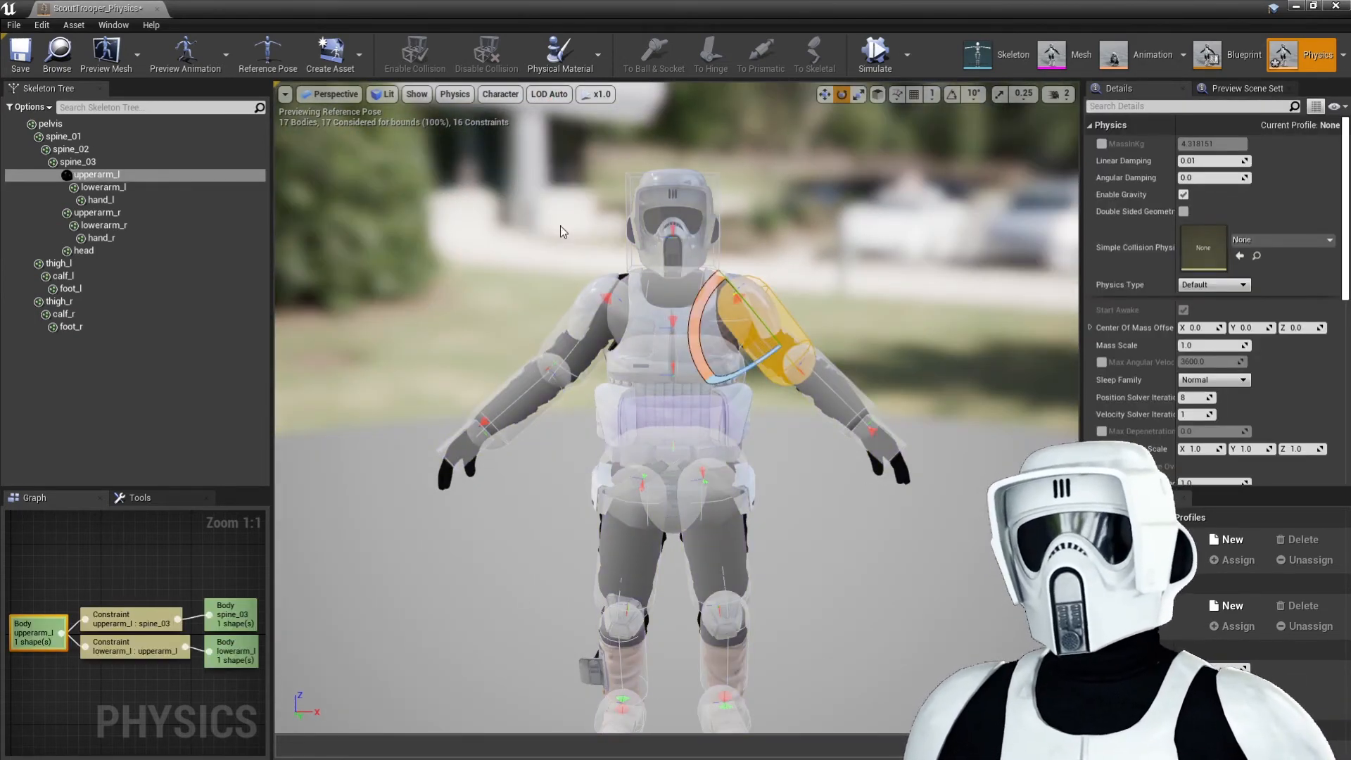
right_drag(714, 552, 714, 552)
right_drag(665, 288, 665, 288)
right_drag(636, 505, 635, 505)
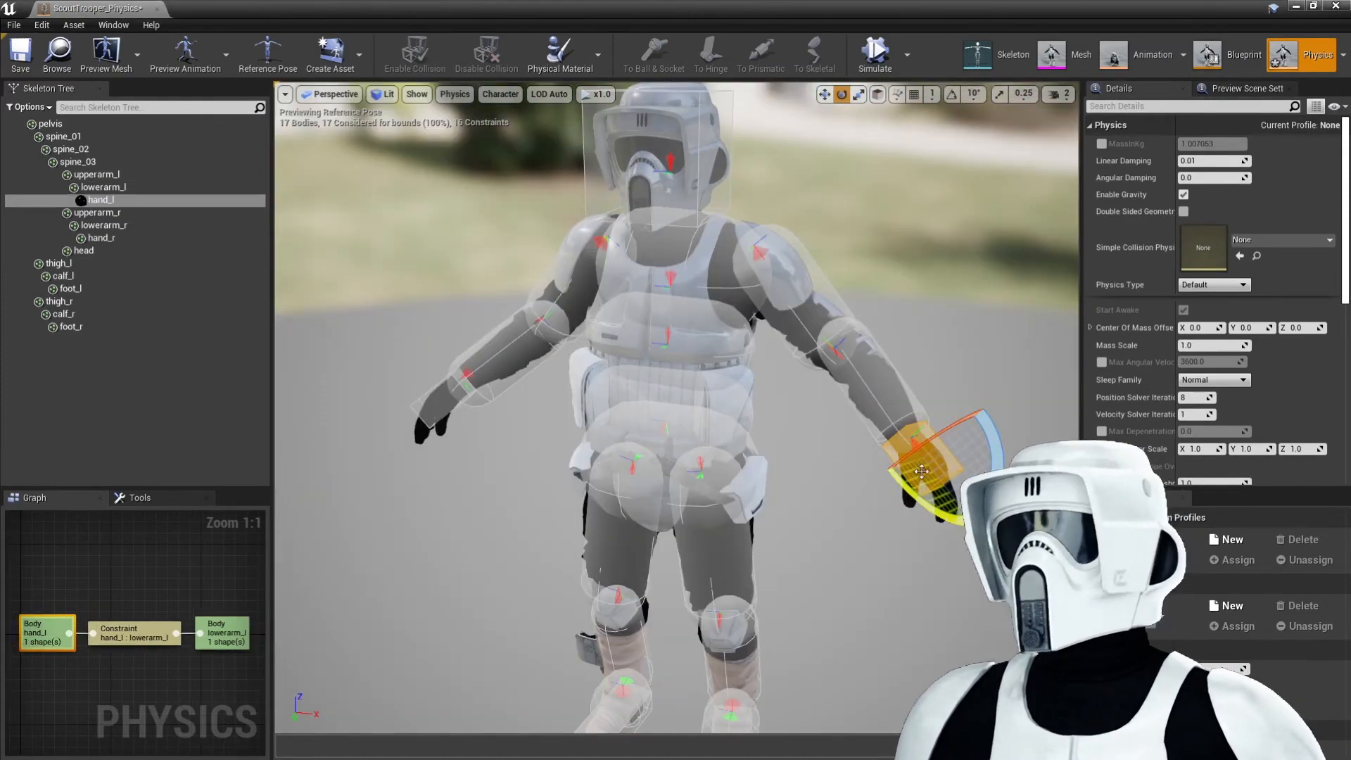
Step: Enable collision between the hand_l and thigh_l bodies
right_drag(778, 561, 778, 561)
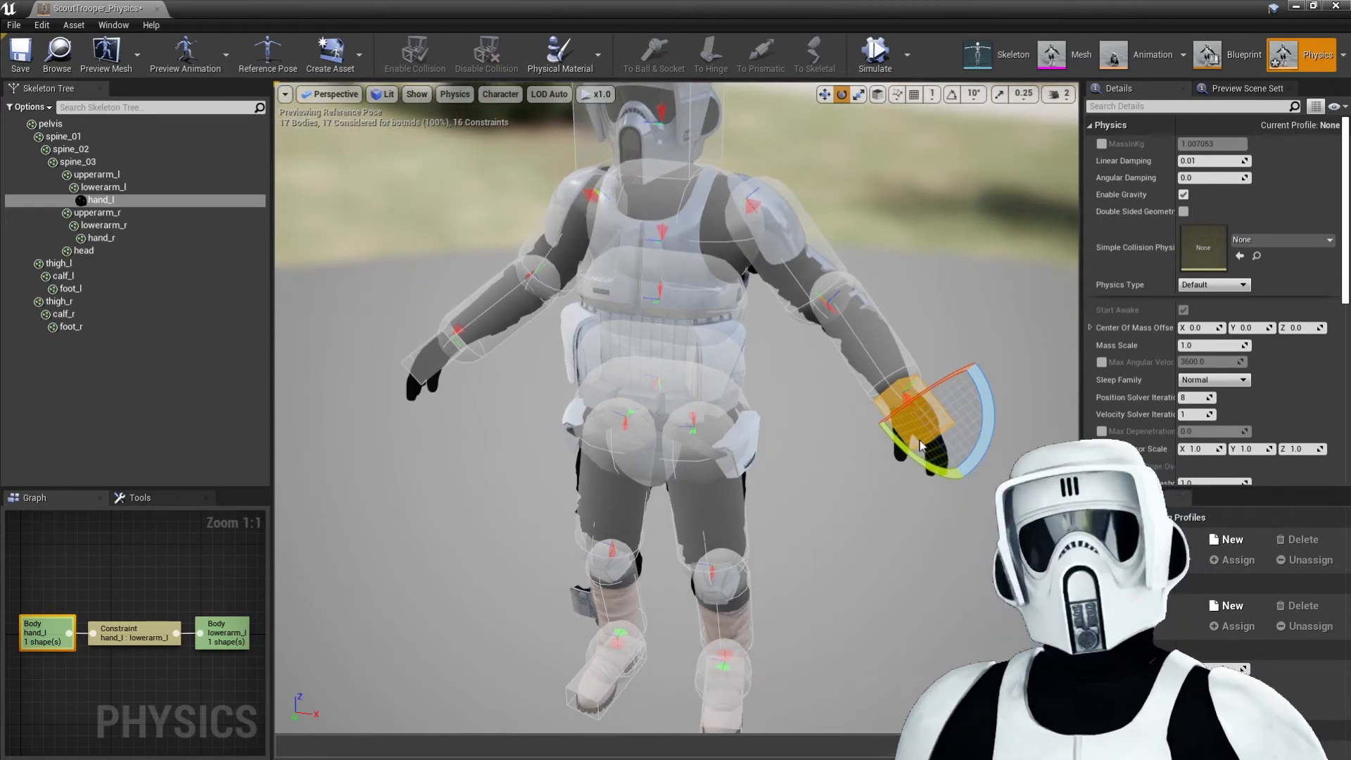
ctrl+click(726, 517)
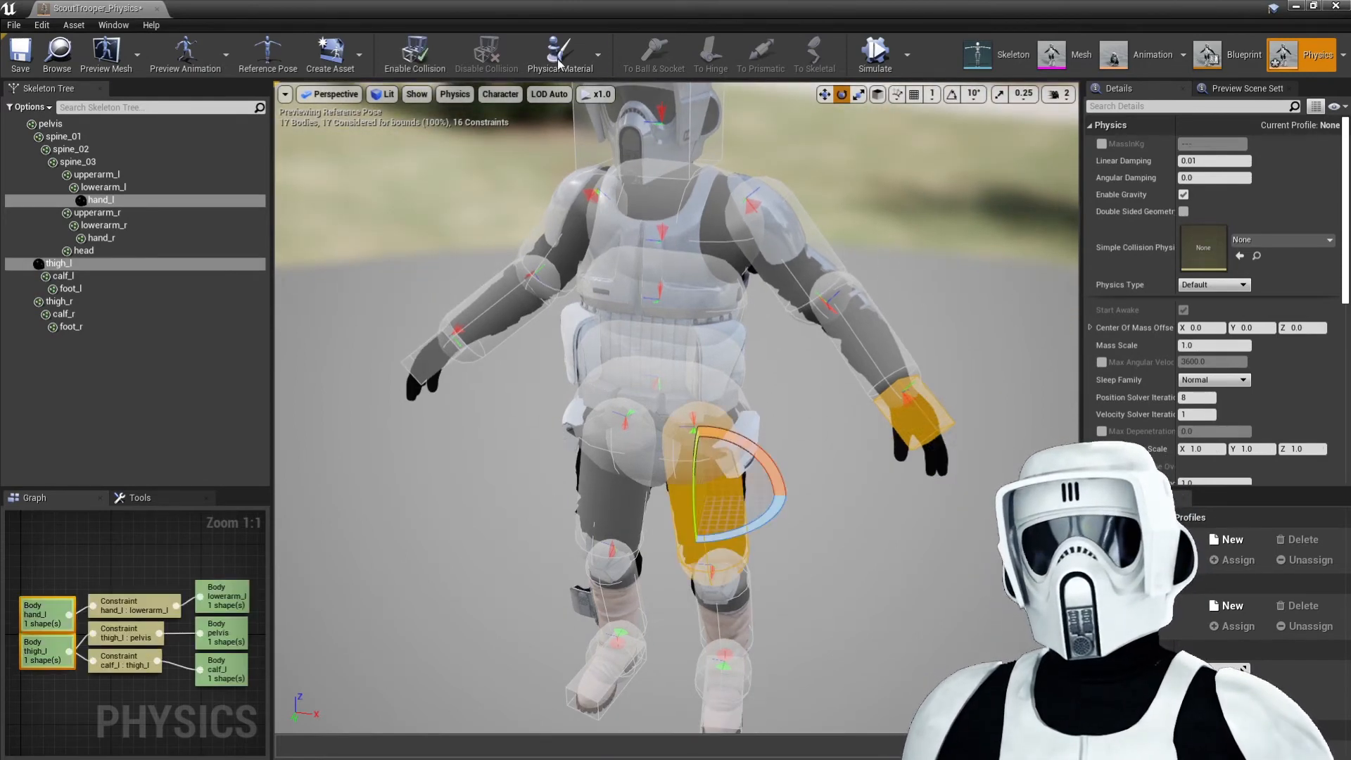
click(428, 56)
Step: Enable collision between the hand_l and calf_l bodies
ctrl+click(762, 574)
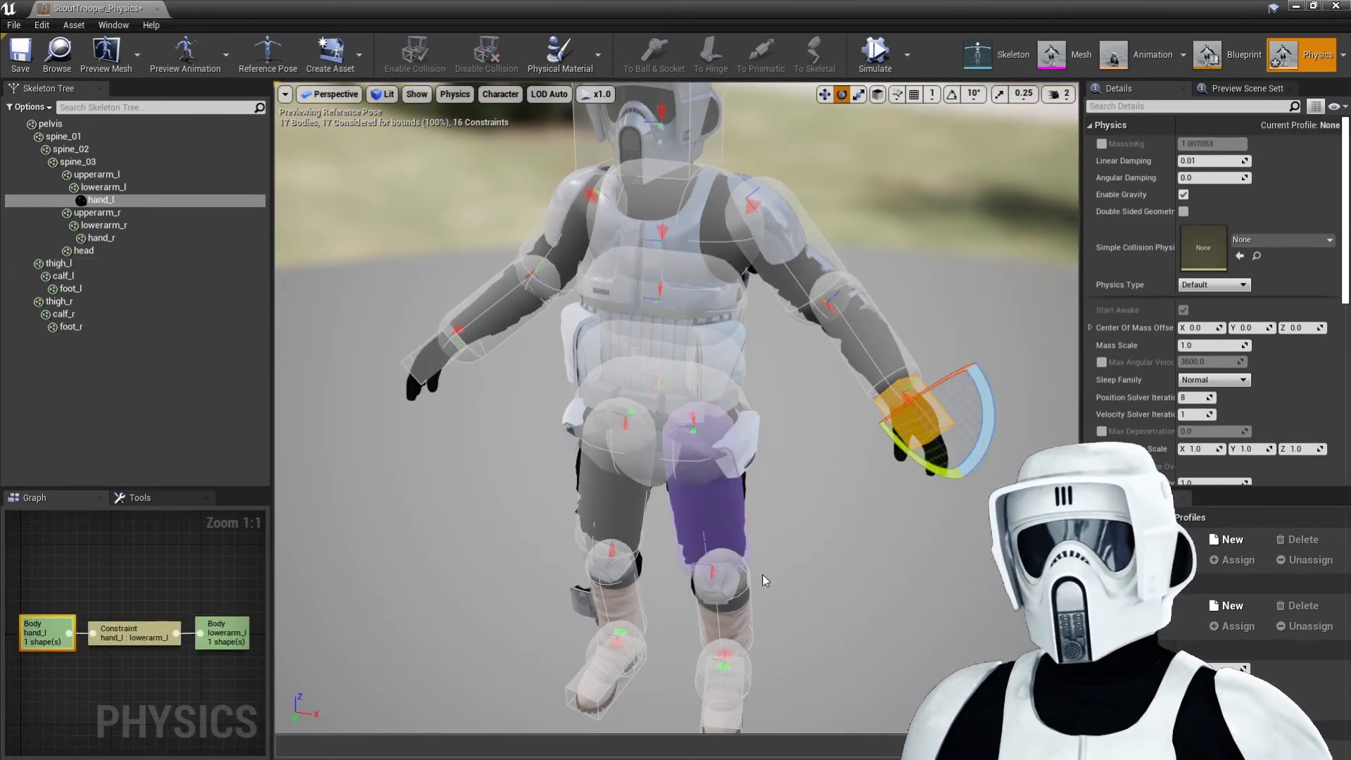
ctrl+click(725, 635)
click(416, 63)
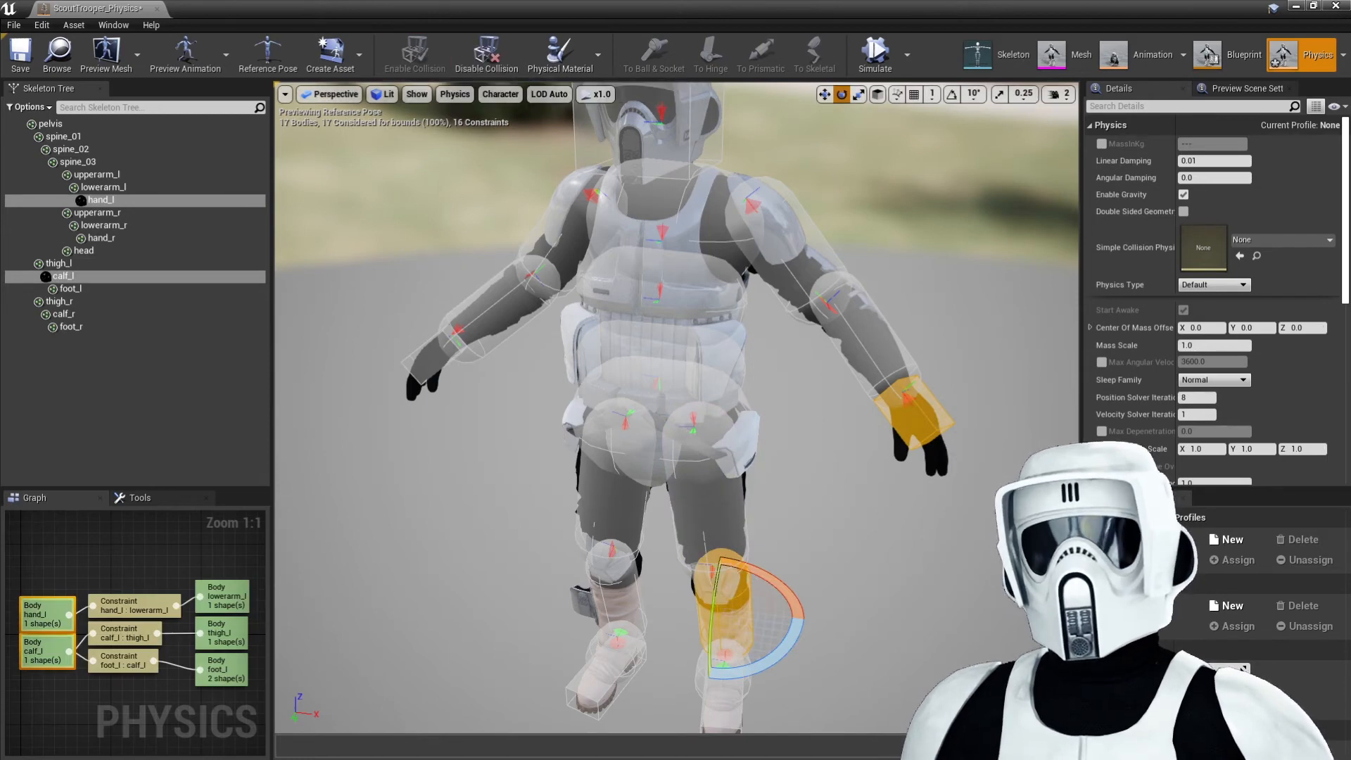
Step: Clear the selection, run the physics simulation to check how the ragdoll falls, and stop it
click(462, 128)
click(879, 65)
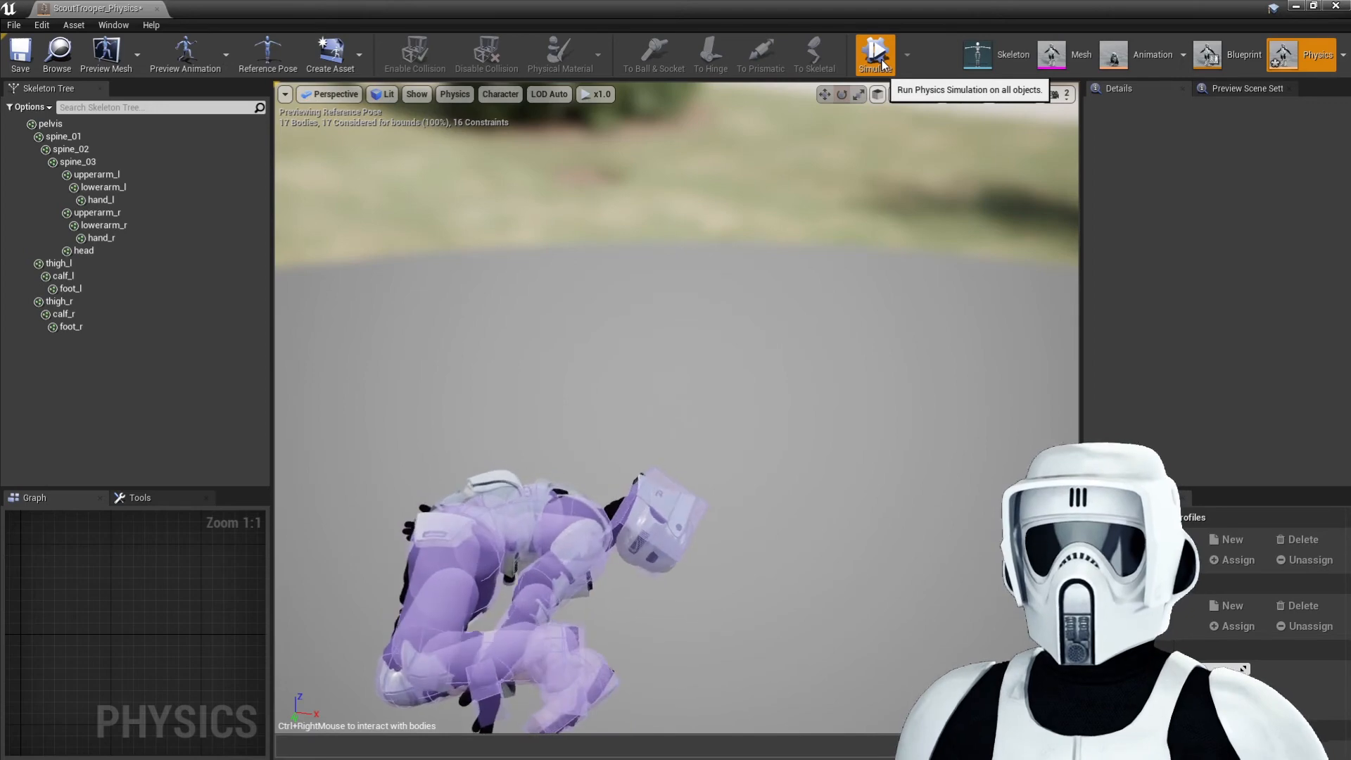
click(884, 62)
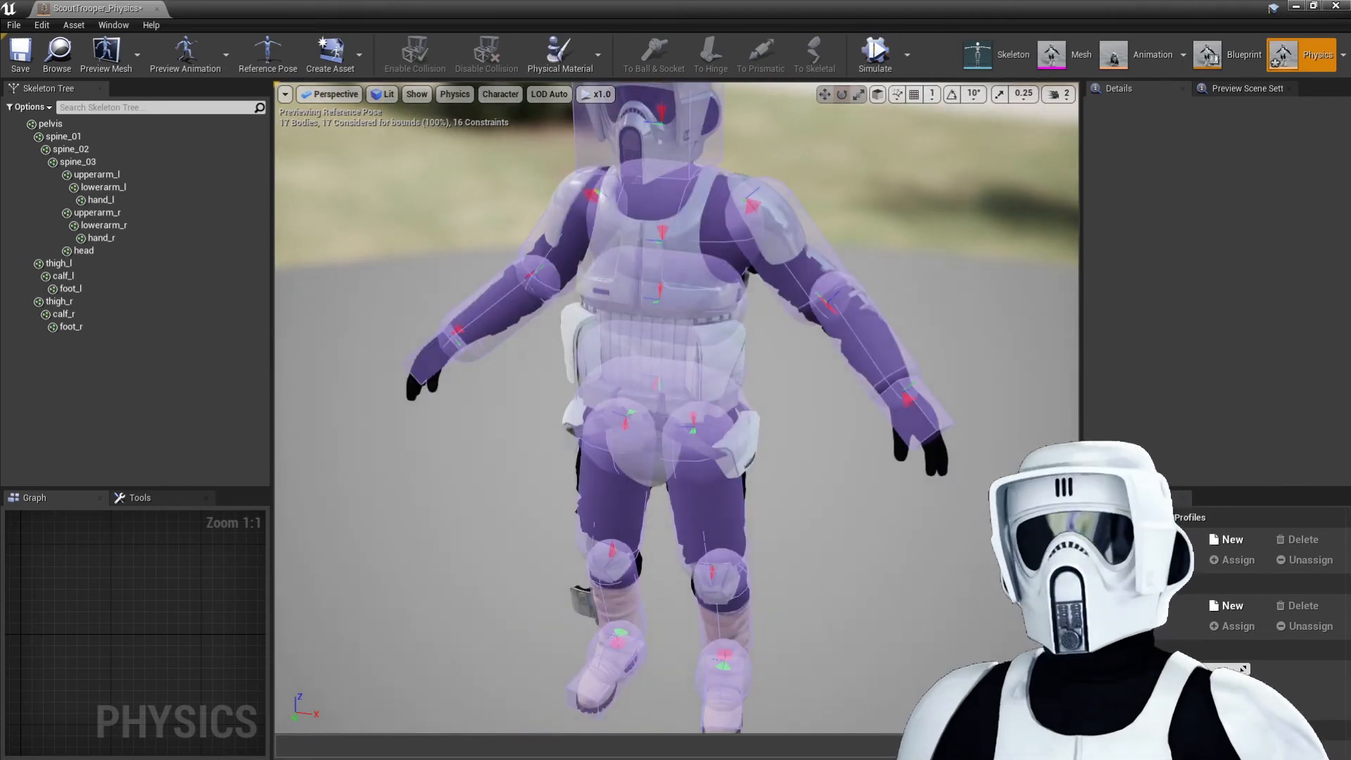
Step: Enable collision among the spine_01, spine_02 and spine_03 bodies
click(708, 318)
ctrl+click(721, 280)
ctrl+click(696, 197)
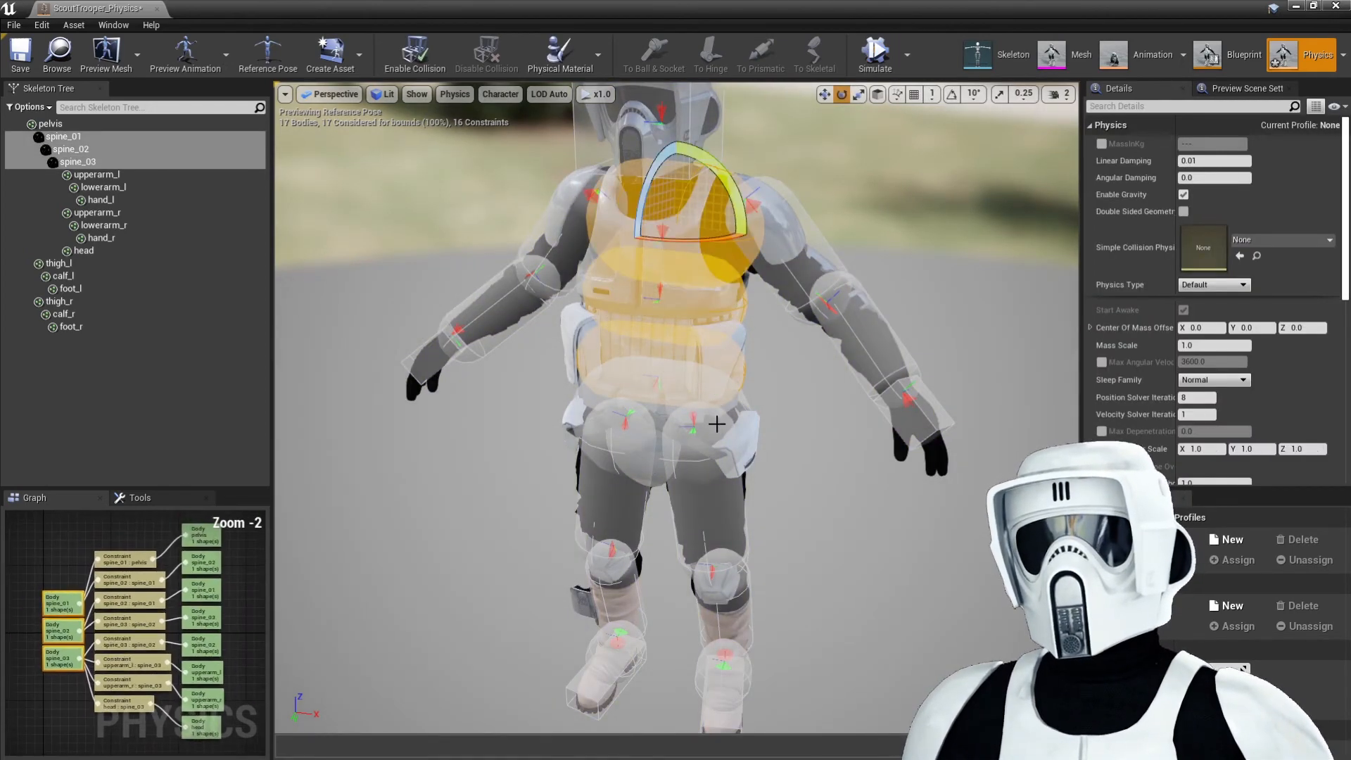
click(419, 60)
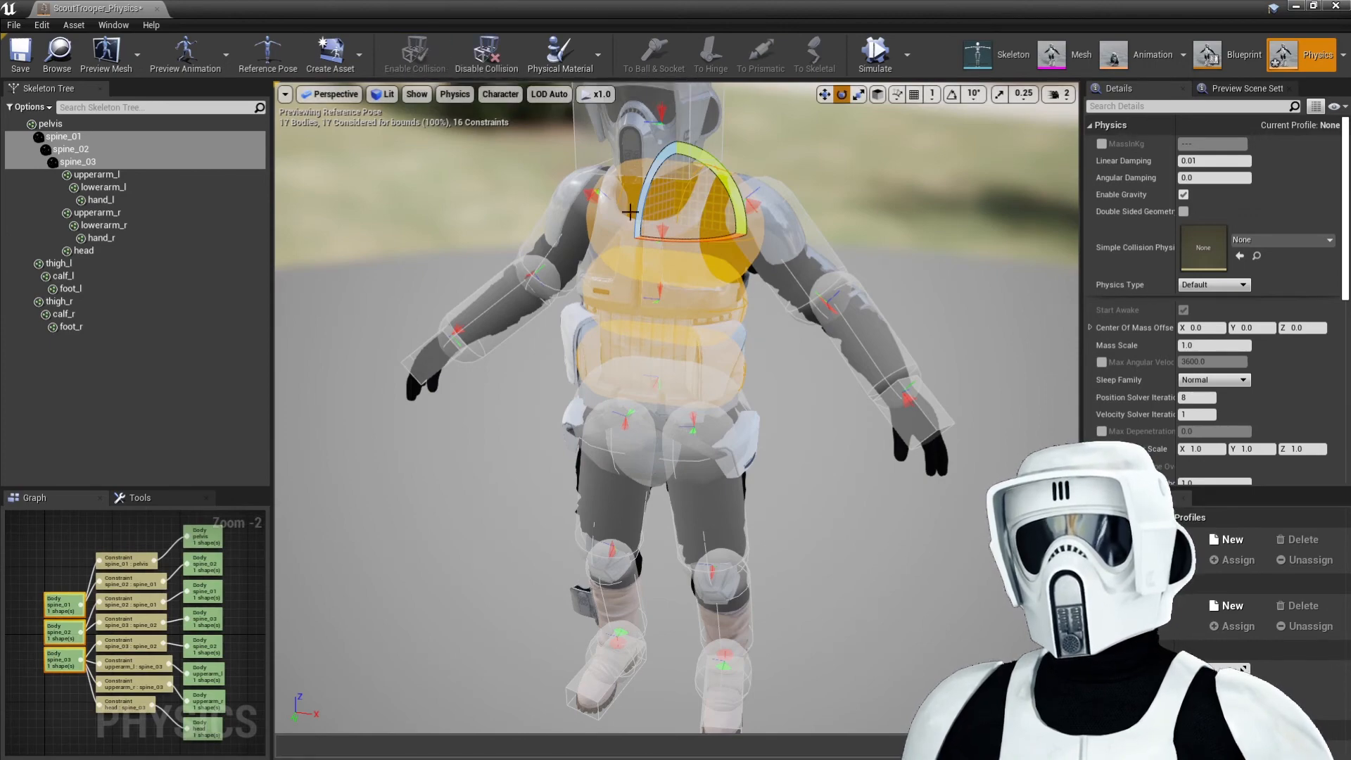
Step: Simulate the ragdoll again to check the effect of the spine collisions, and end the simulation
right_drag(676, 254, 679, 232)
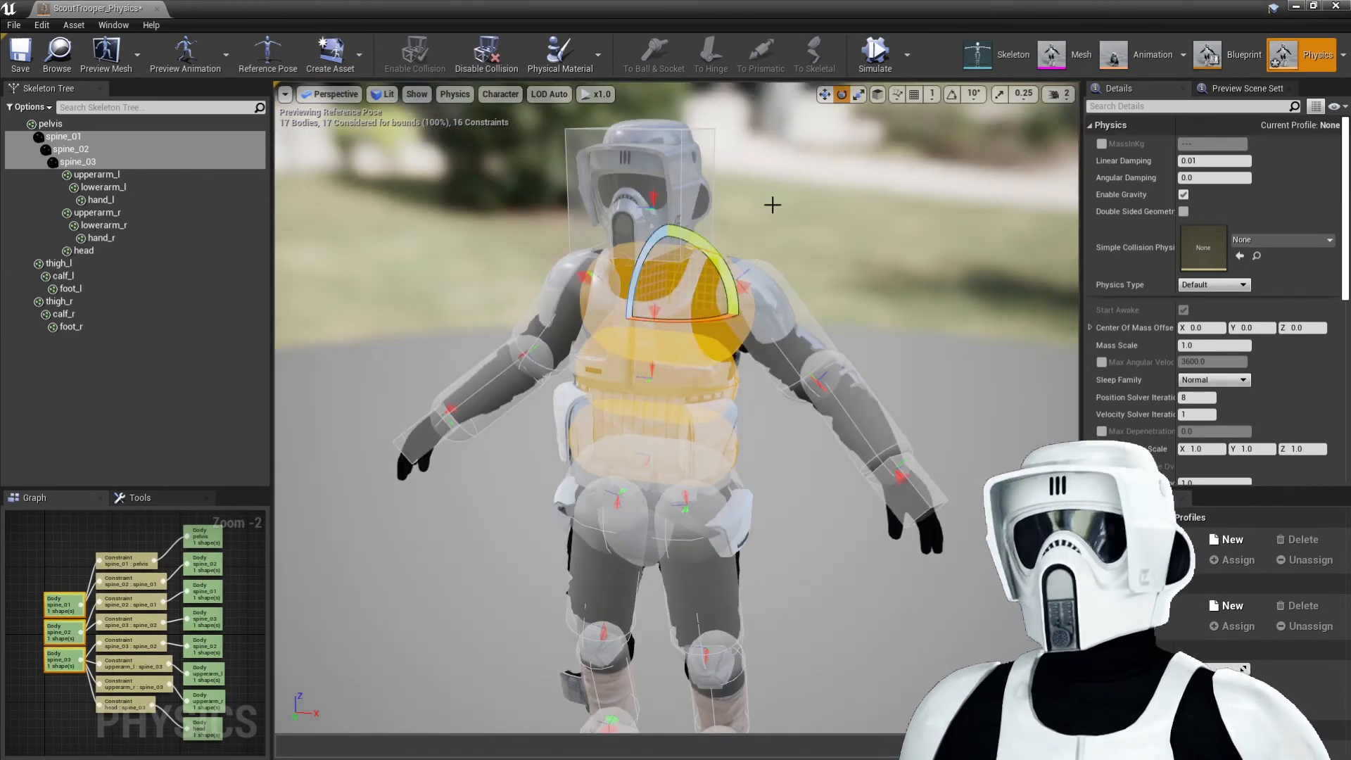
click(876, 56)
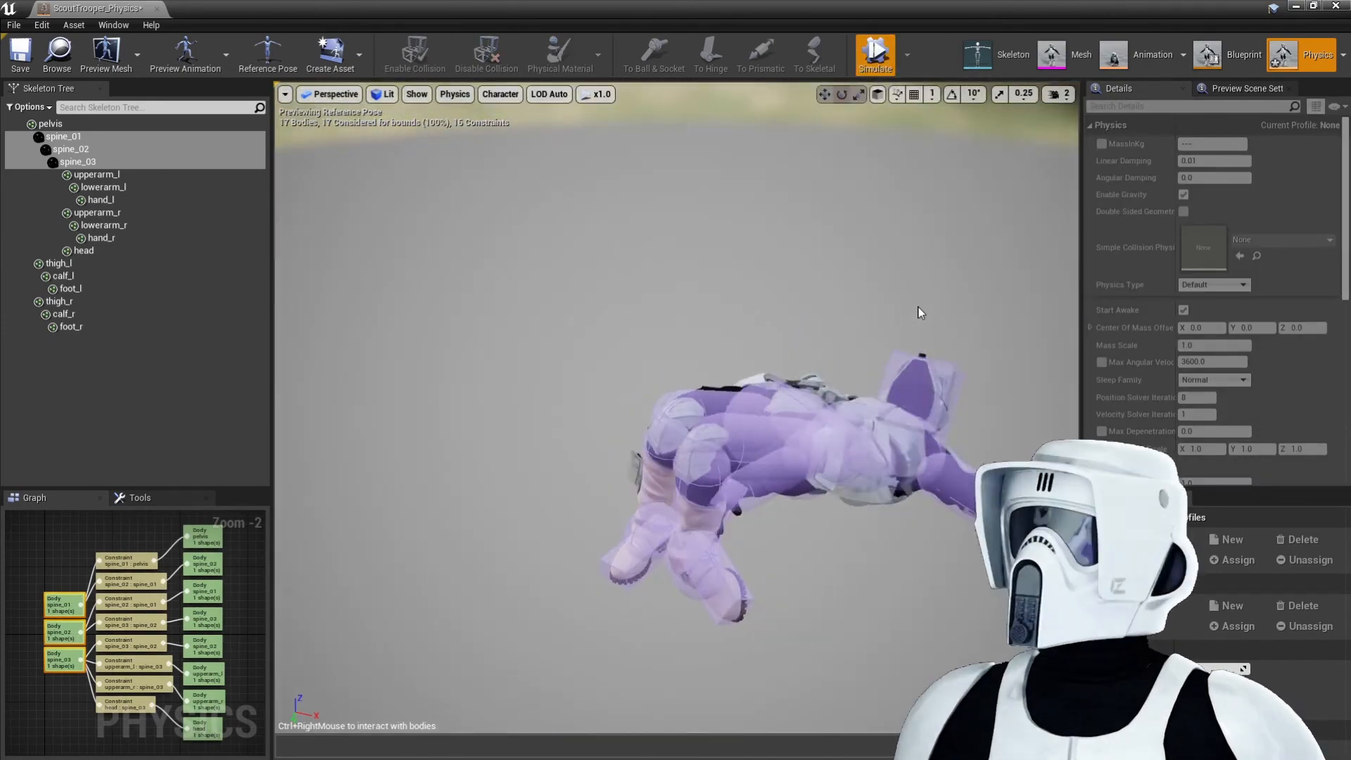
click(876, 56)
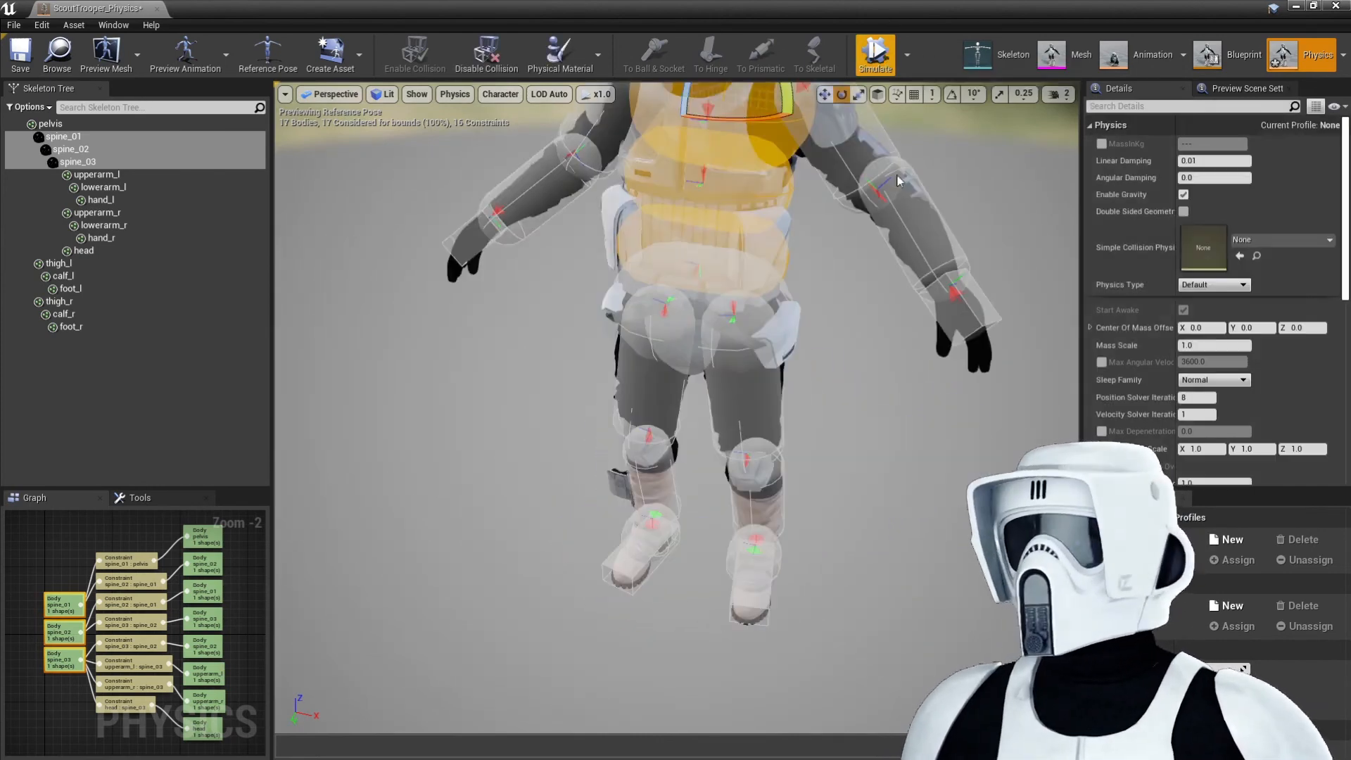
Step: Select the head body and override its mass with a value of 6 kg
drag(897, 180, 867, 416)
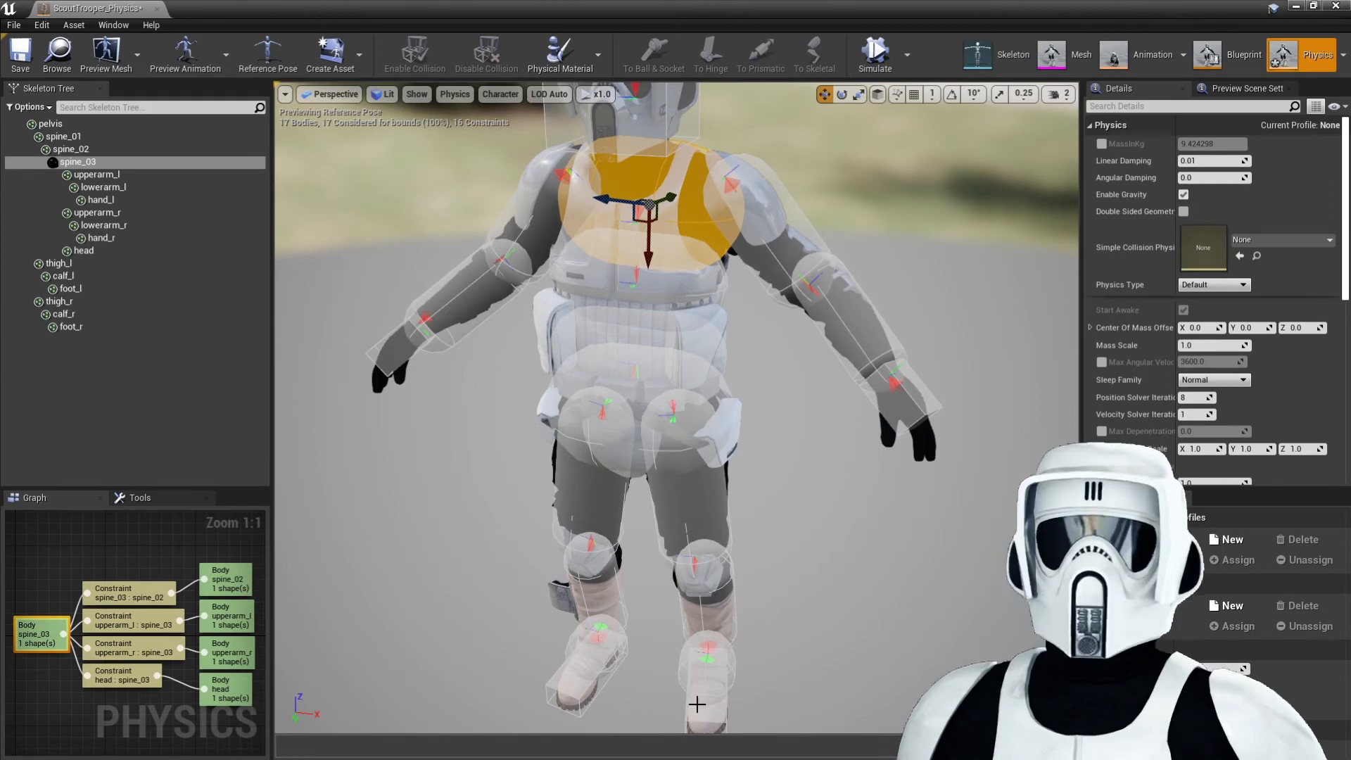
alt+drag(773, 580, 953, 355)
click(922, 295)
ctrl+click(756, 472)
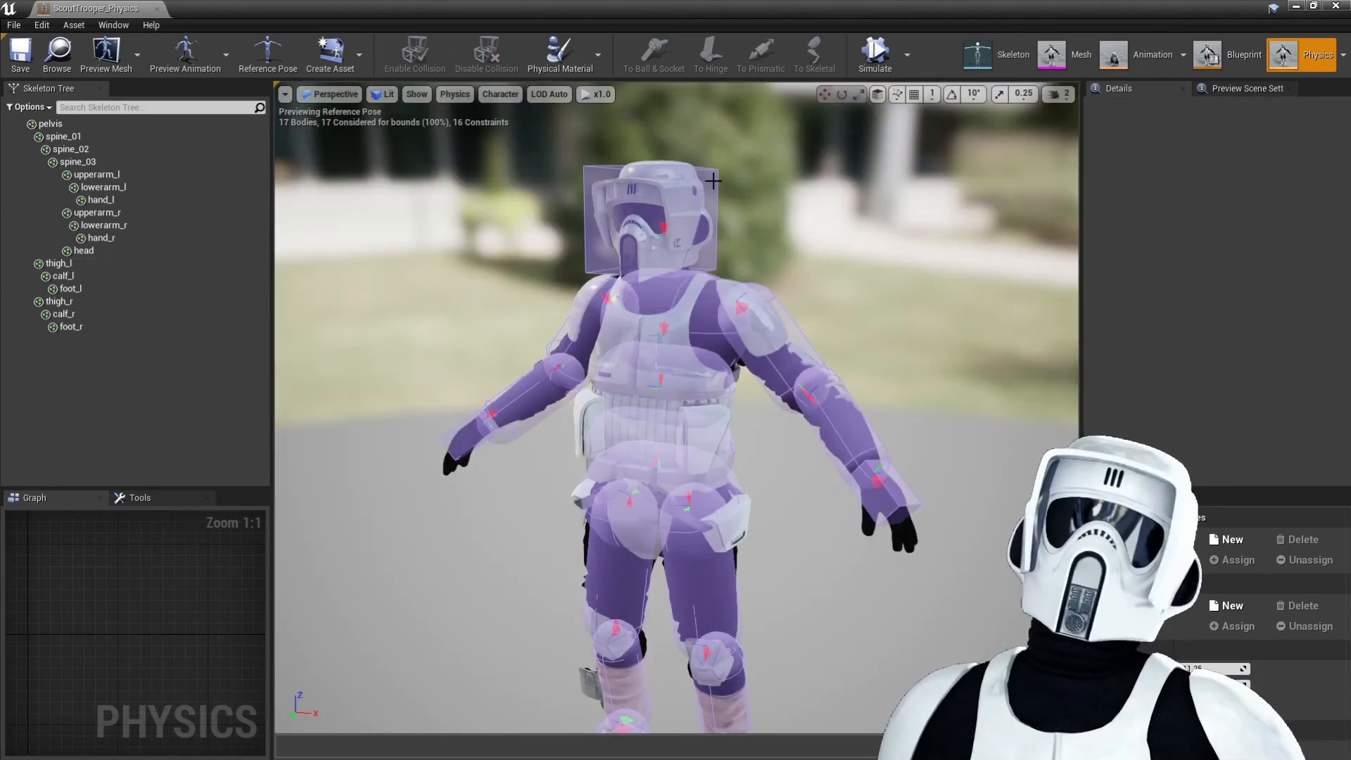
click(712, 180)
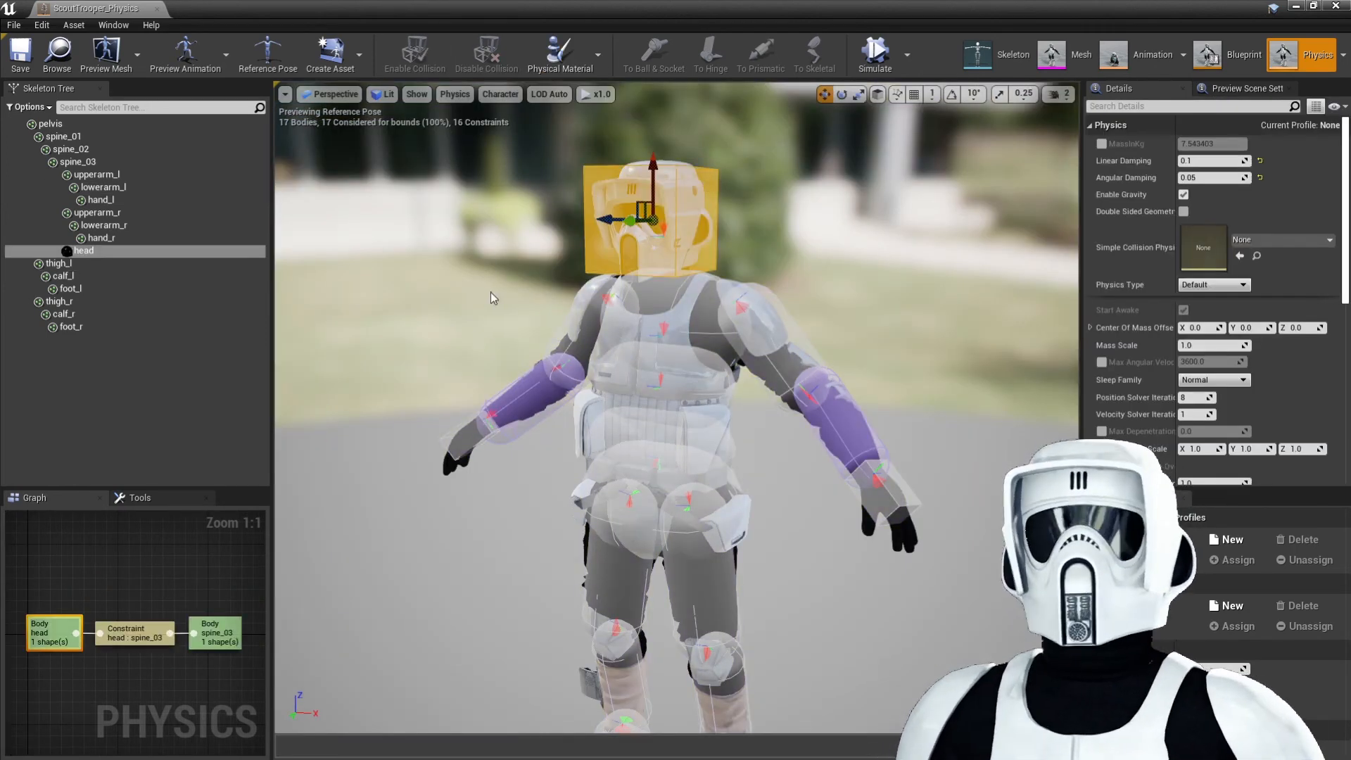
click(1122, 124)
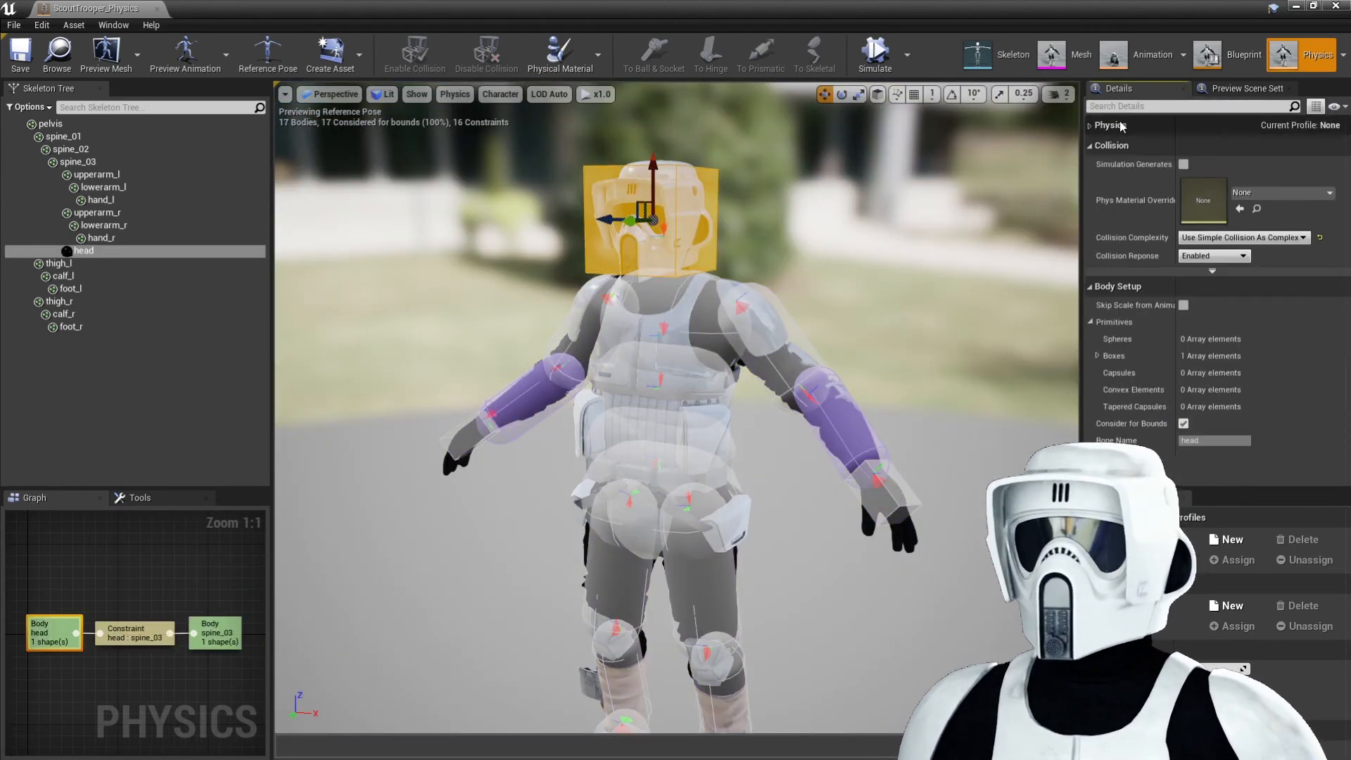
click(1122, 125)
click(1101, 145)
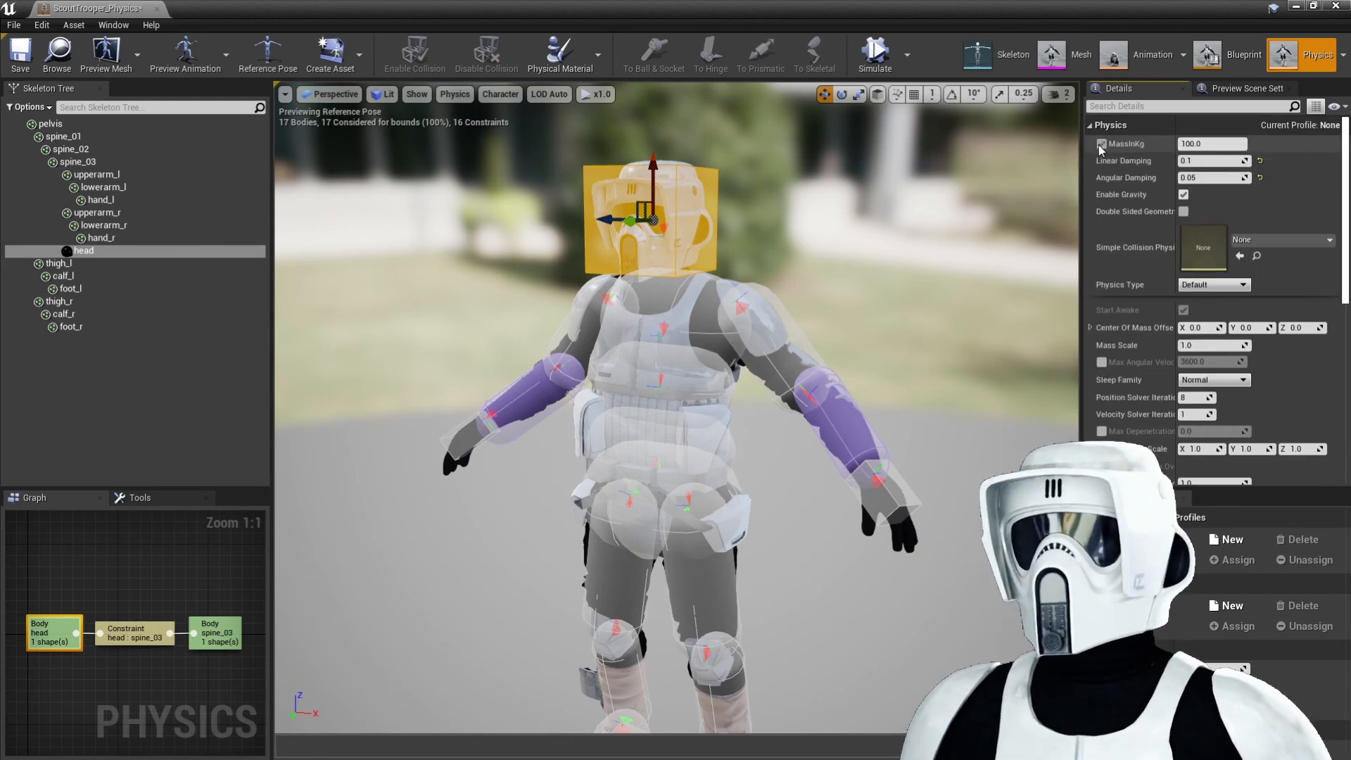
text(6)
key(Return)
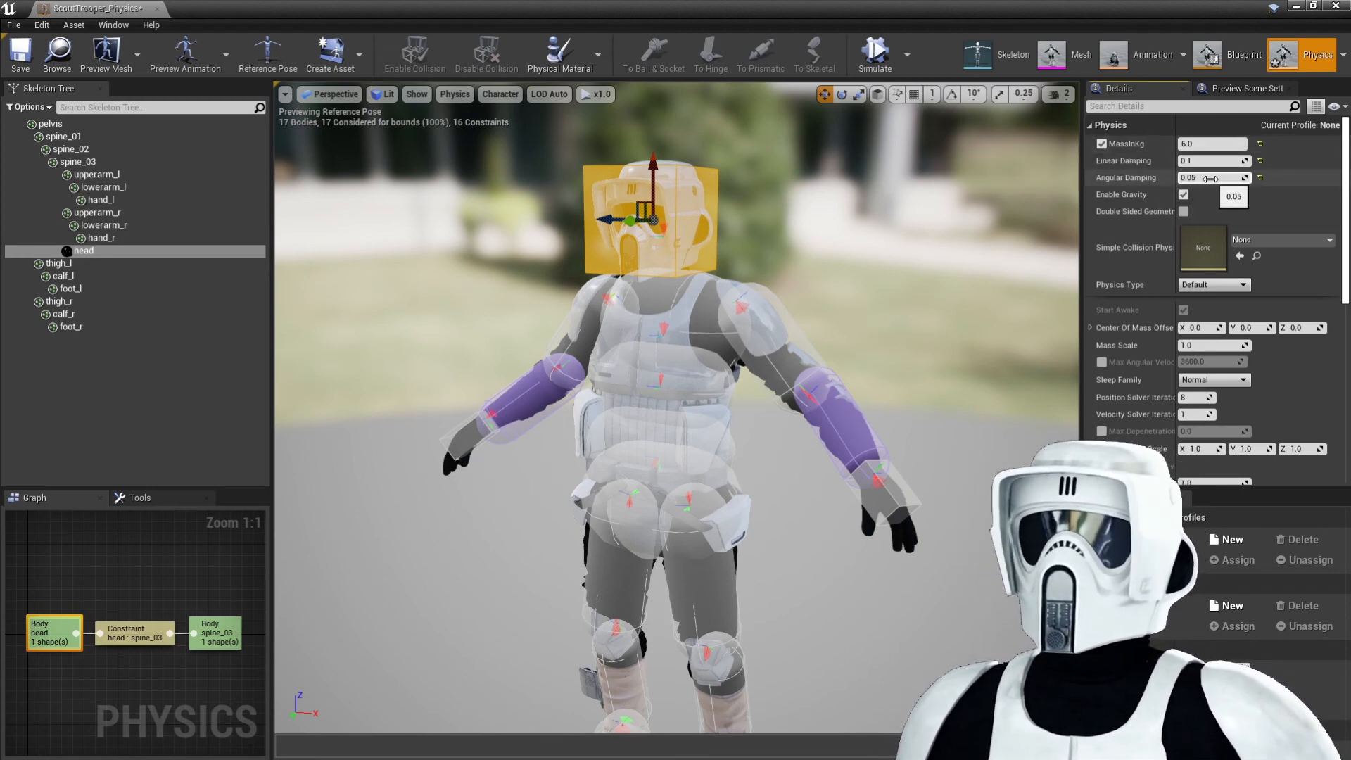
Step: Clear the selection and simulate the ragdoll to test how it moves with the new head mass
click(875, 243)
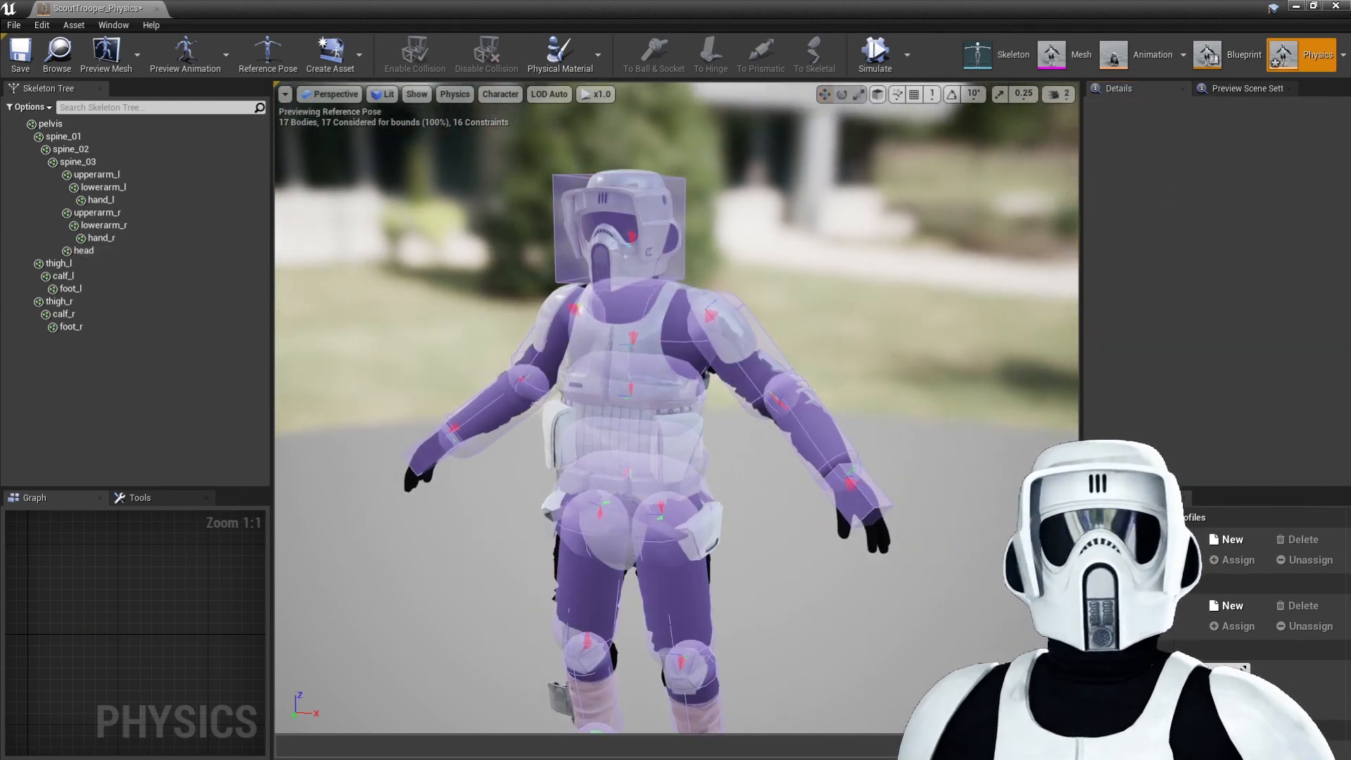
click(875, 55)
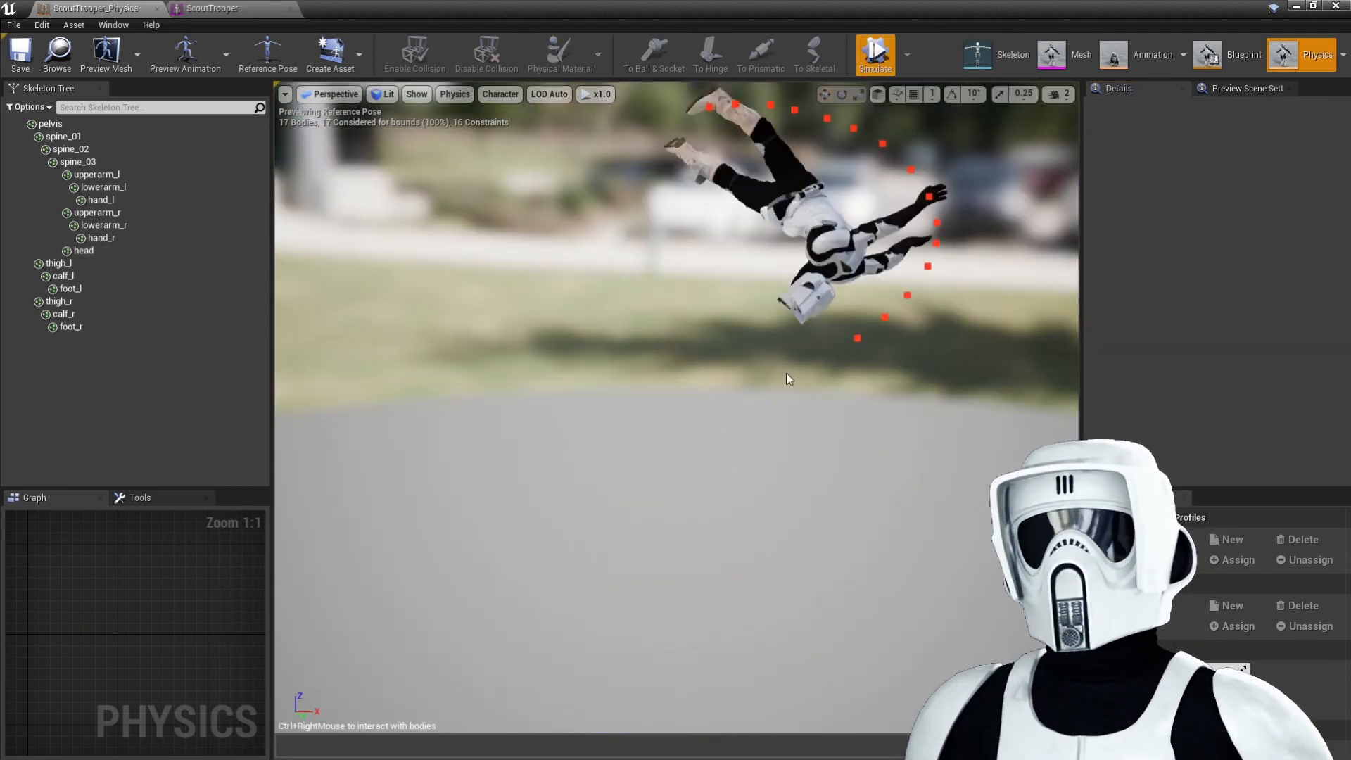